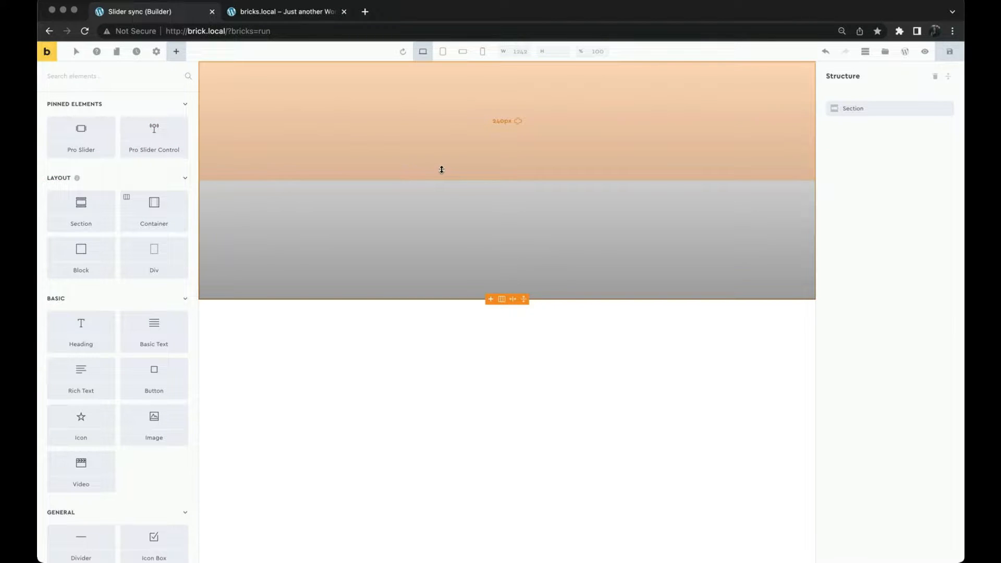
Add a container inside the section.
left_click(882, 115)
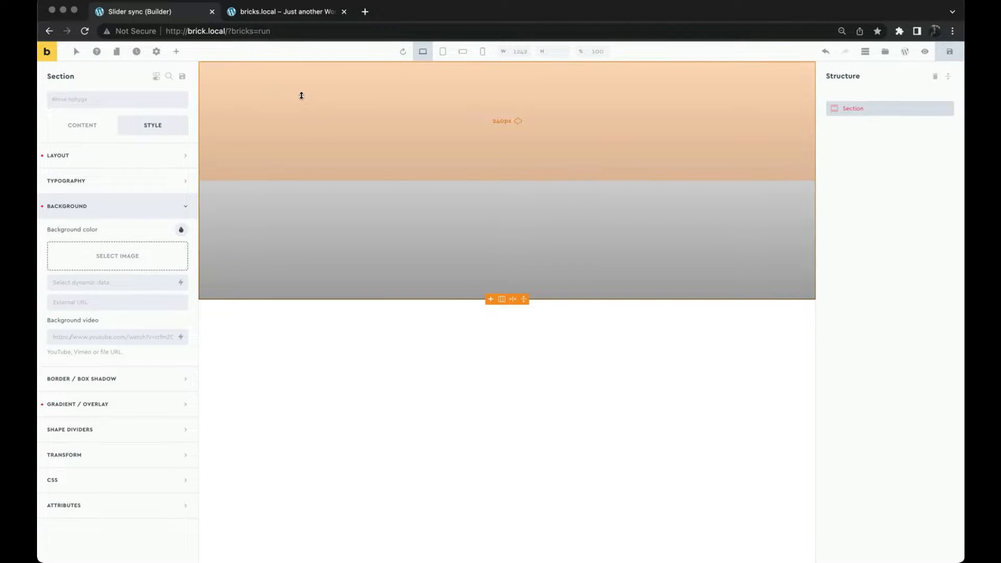
left_click(176, 51)
type("cont")
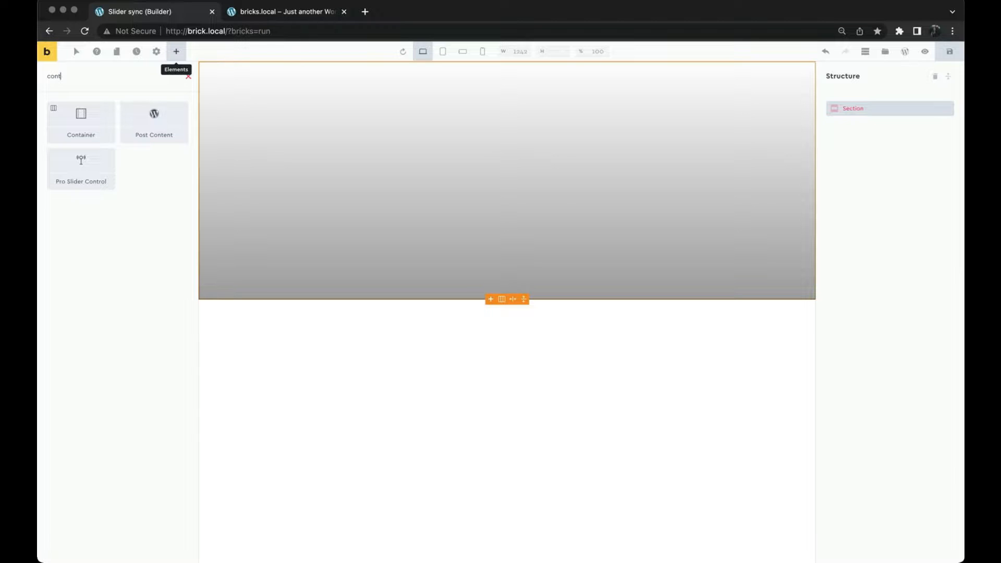
left_click(82, 118)
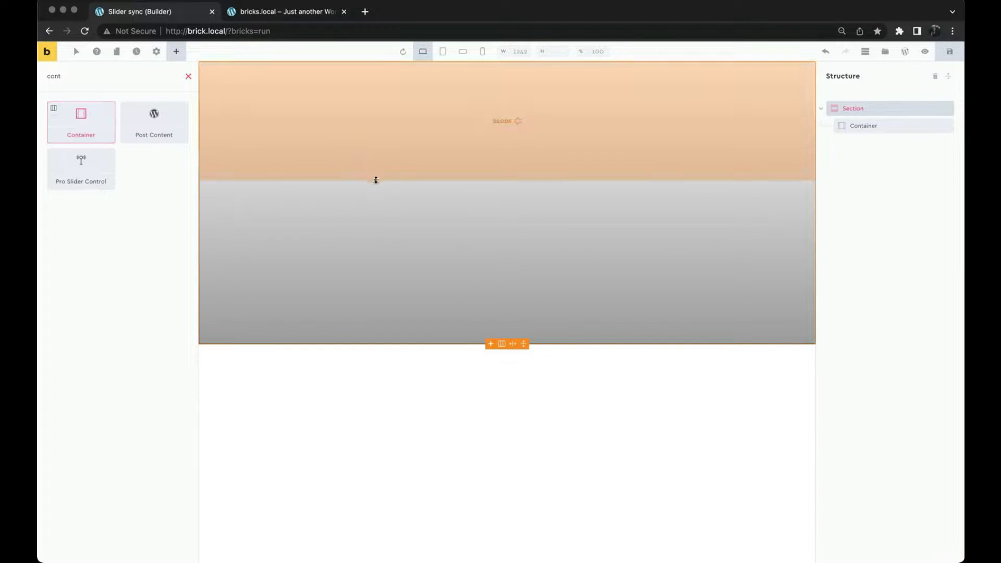
Set the container's background color to white, #ffffff.
left_click(377, 200)
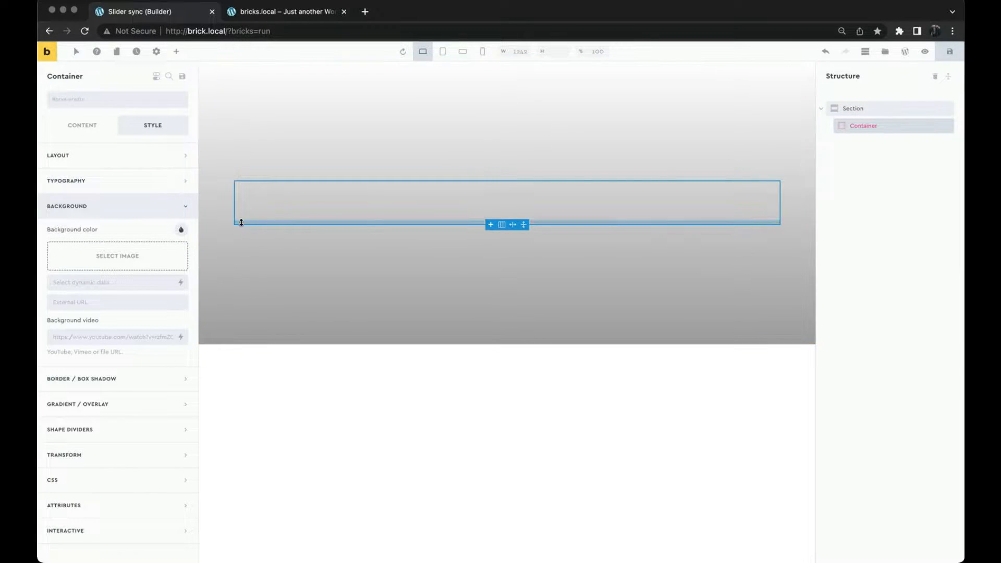
left_click(181, 229)
left_click_drag(119, 346, 179, 344)
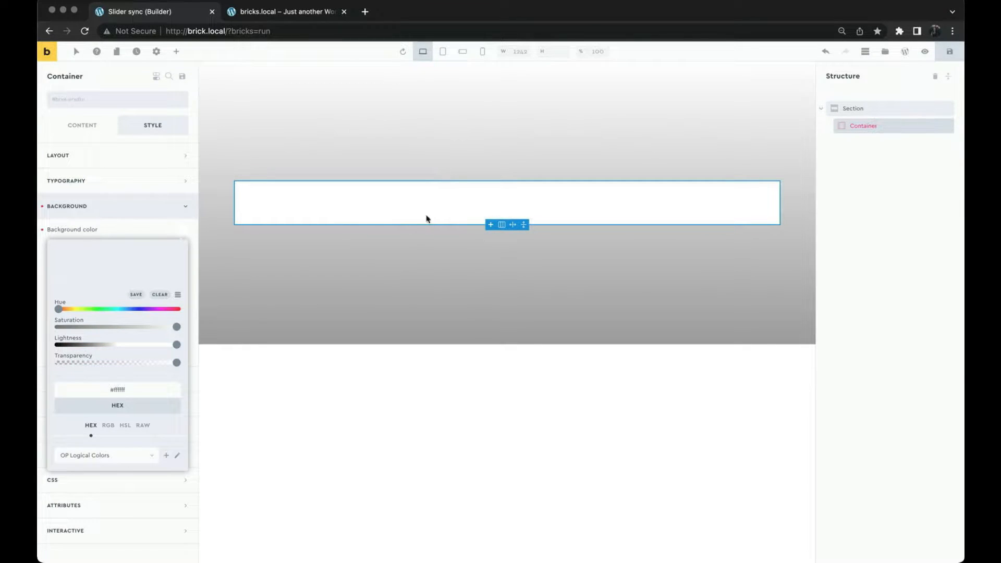
Insert a block in the container, duplicate it, and set the container's direction so both blocks sit side by side.
right_click(890, 126)
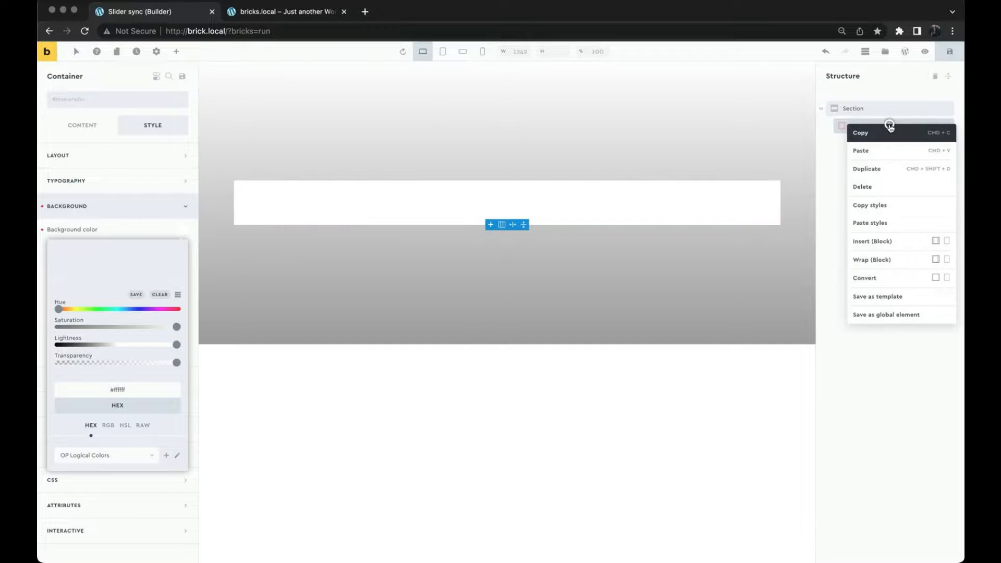
left_click(892, 229)
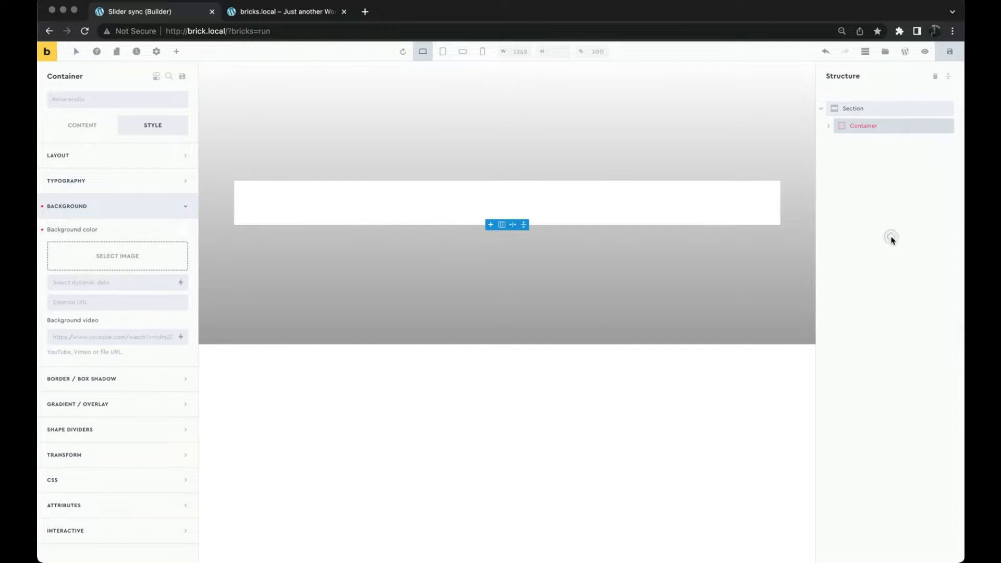
left_click(828, 127)
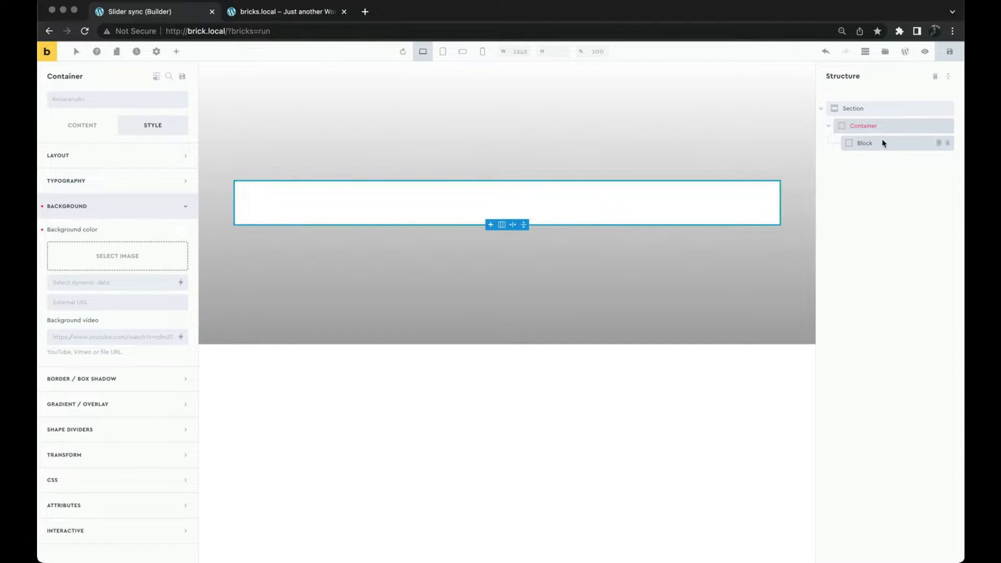
left_click(937, 144)
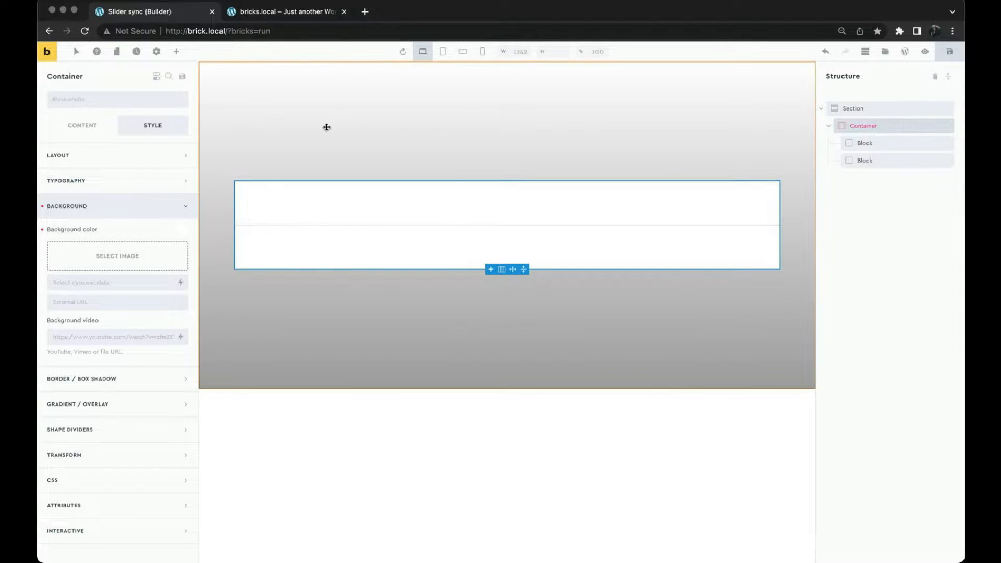
left_click(106, 127)
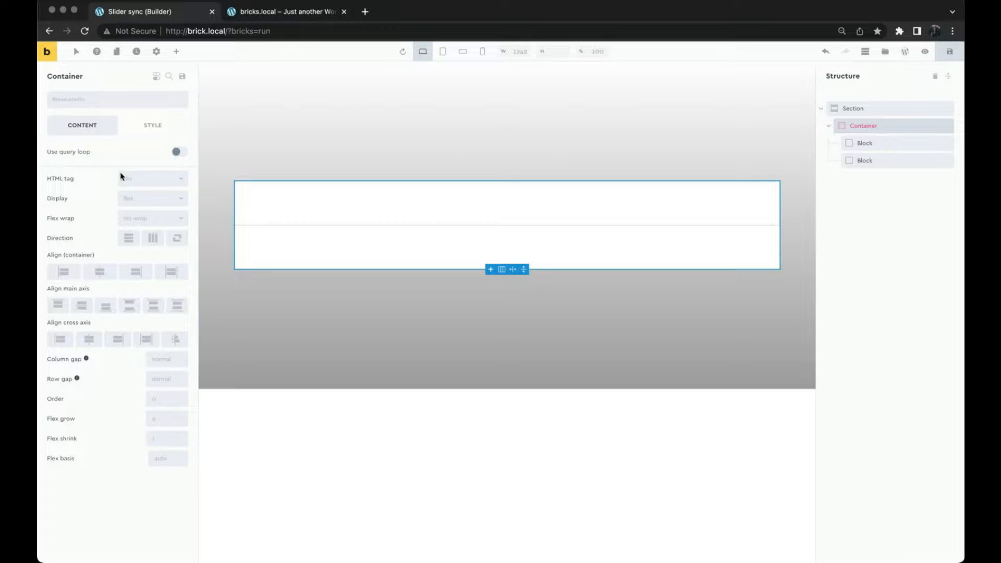
left_click(157, 238)
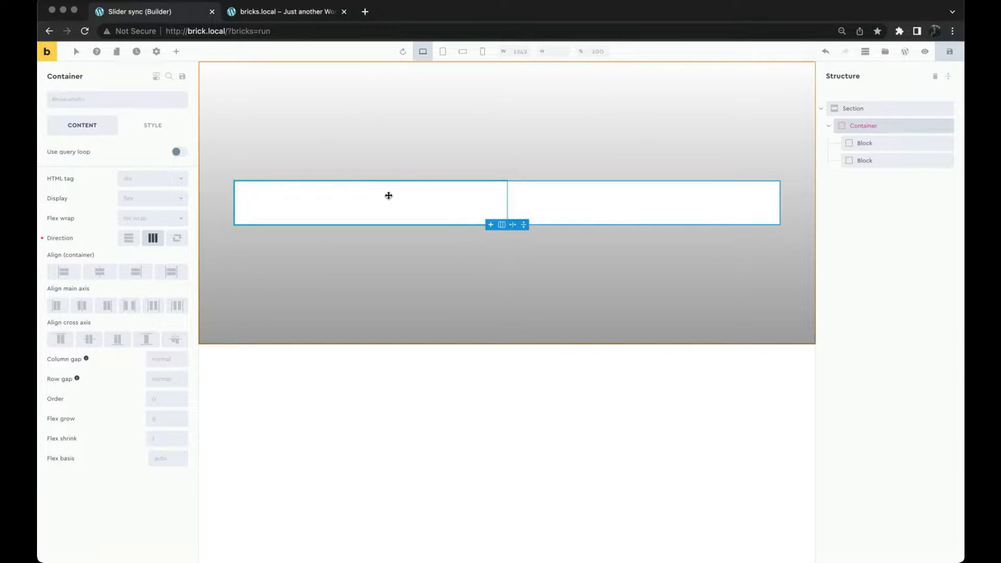
Set the flex basis to 35% for the second block and 65% for the first block.
left_click(568, 198)
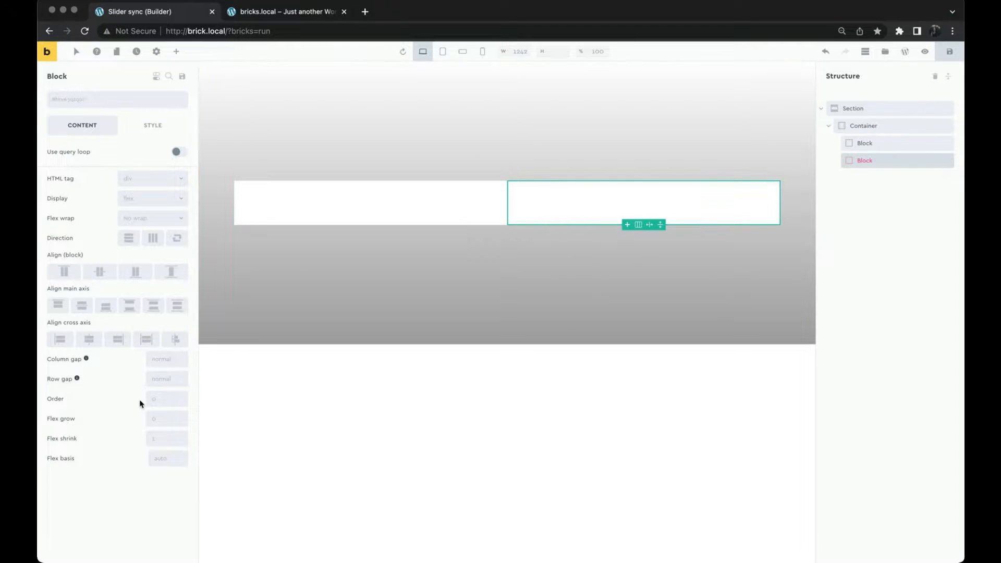
left_click(162, 463)
type("35%")
left_click(382, 215)
left_click(172, 458)
type("65%")
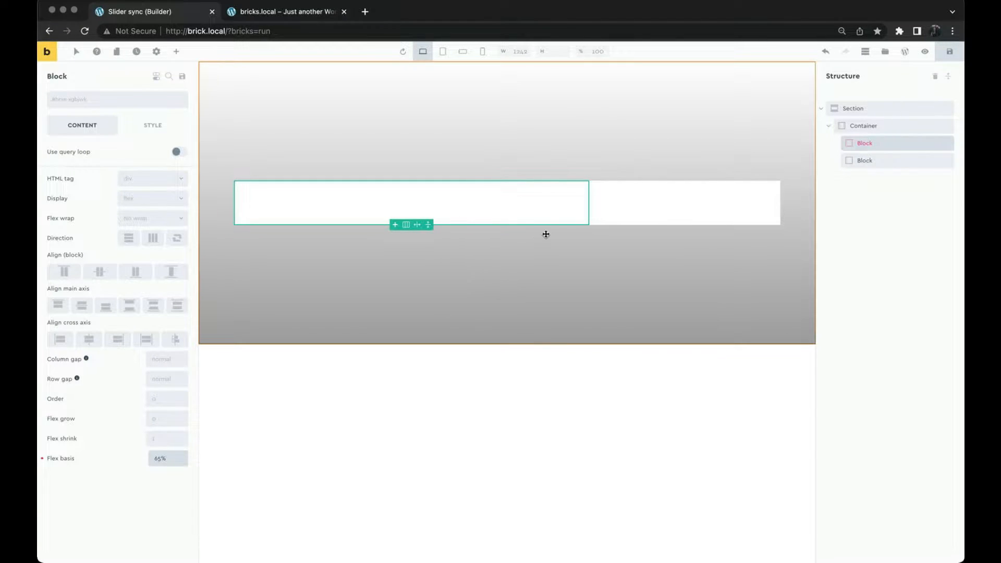
Give the narrower second block a dark grey background color, #252222.
left_click(623, 205)
left_click(159, 128)
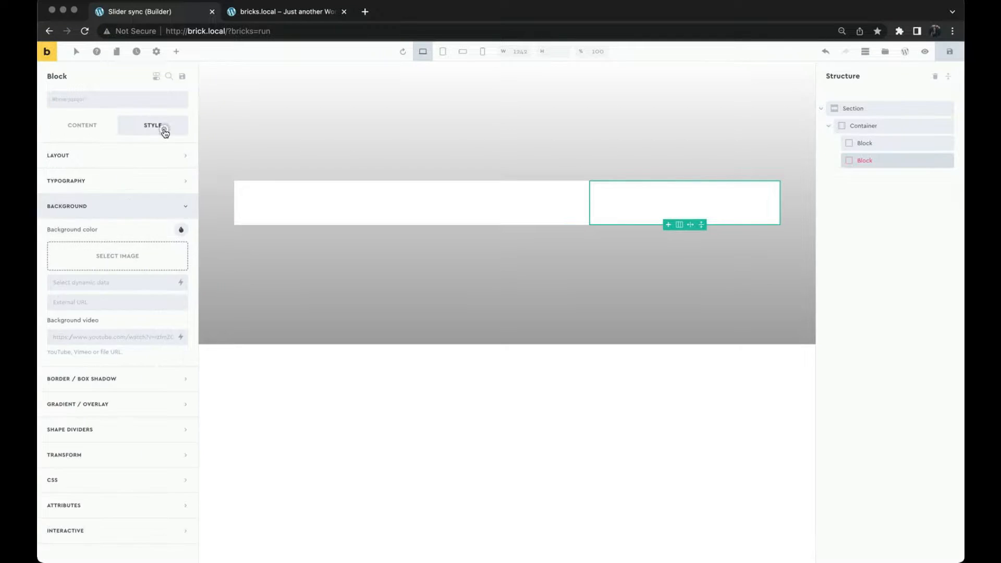
left_click(177, 230)
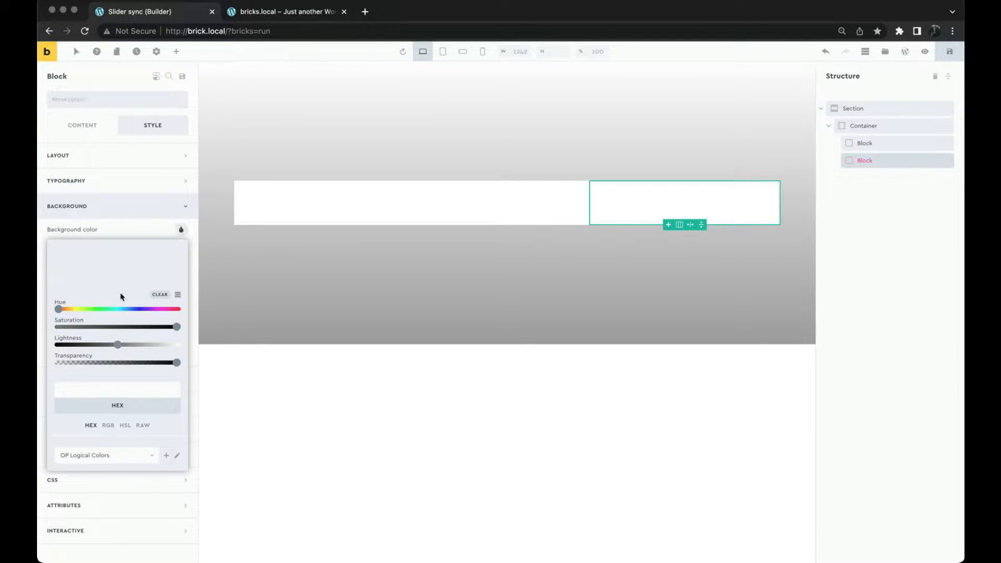
left_click(77, 345)
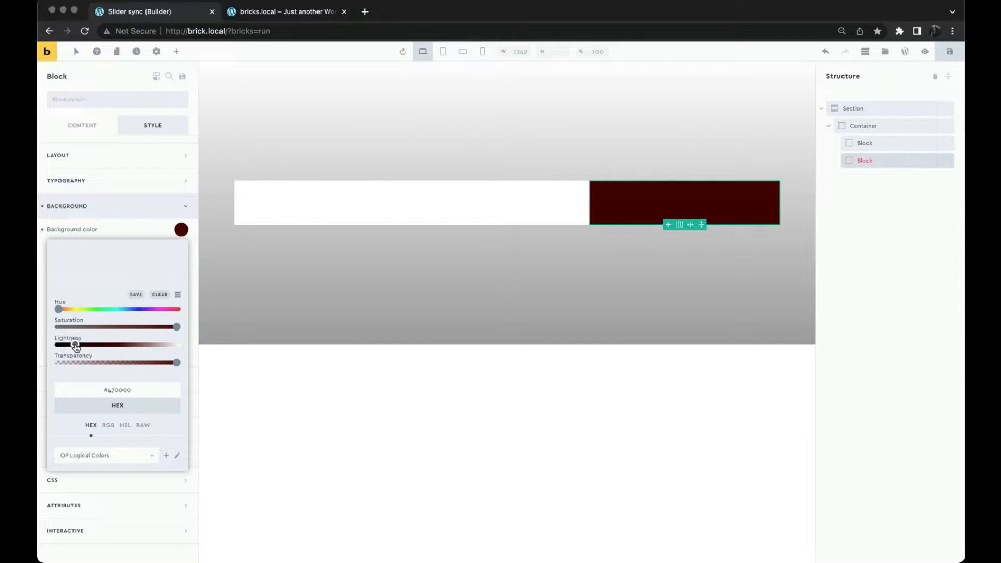
left_click_drag(175, 326, 62, 327)
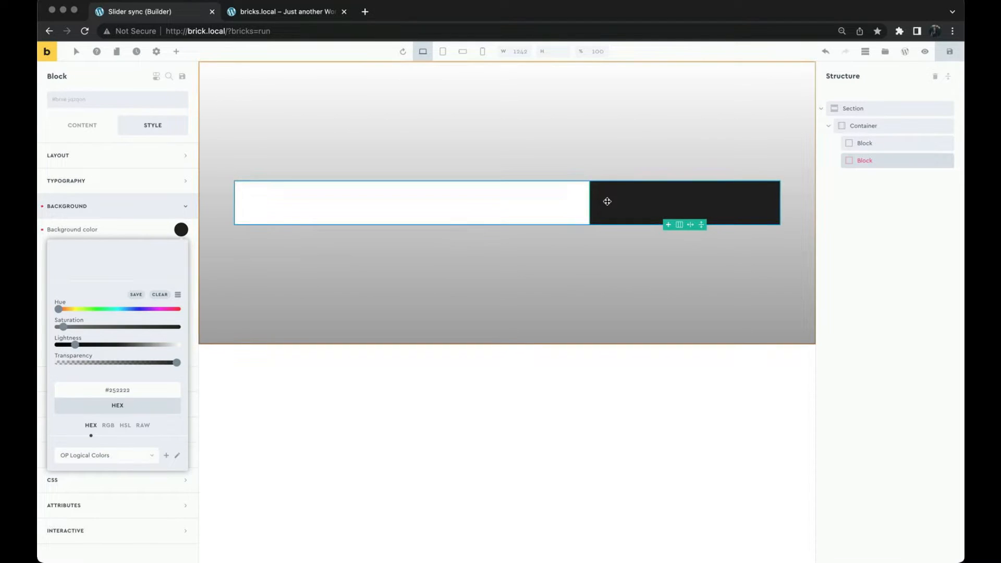
Add a Pro Slider element inside the wider white block.
left_click(519, 204)
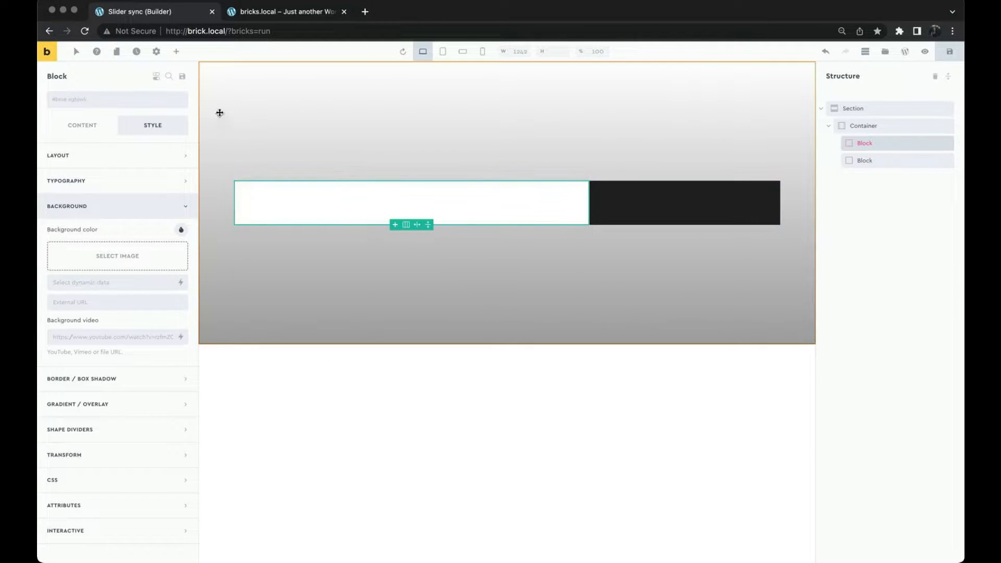
left_click(178, 52)
type("pro sl")
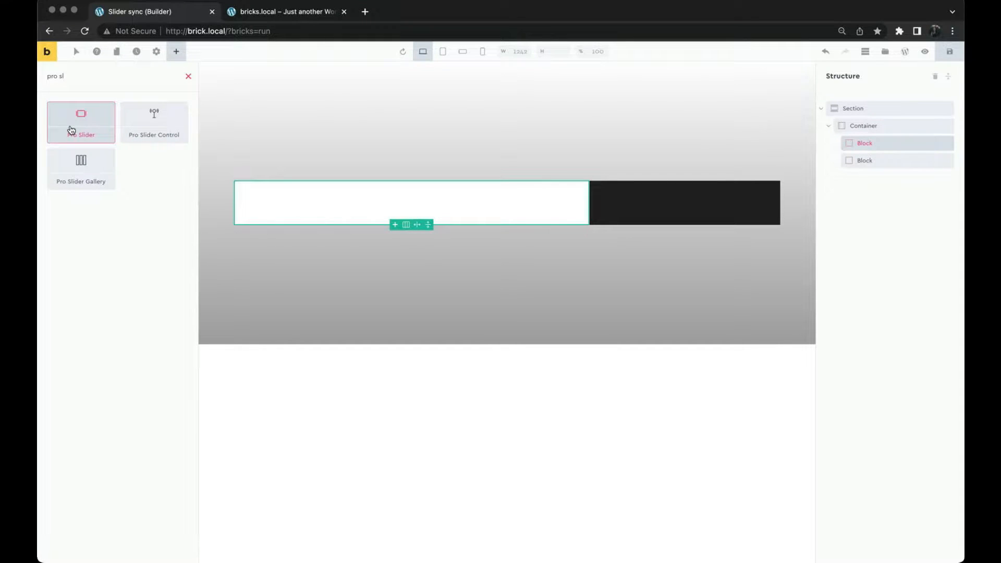
left_click(70, 129)
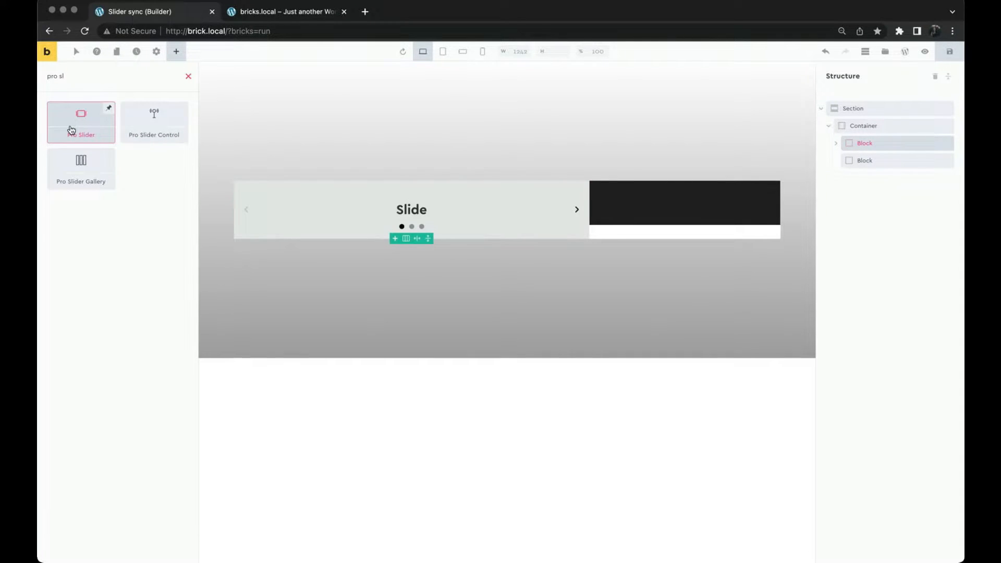
Delete the Pro Slider's extra slides, keeping only one, and clear the remaining slide's background color.
left_click(510, 201)
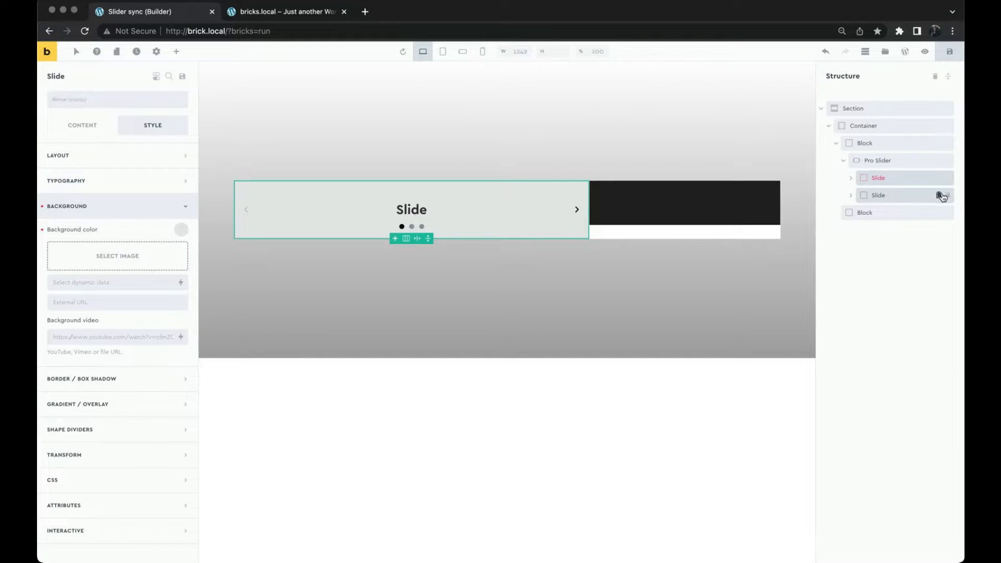
left_click(948, 196)
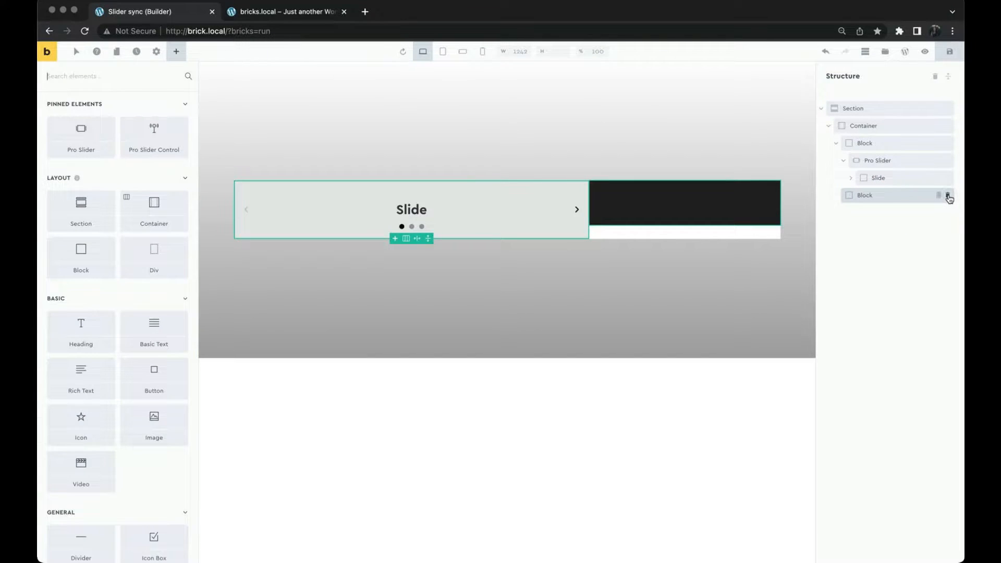
left_click(877, 176)
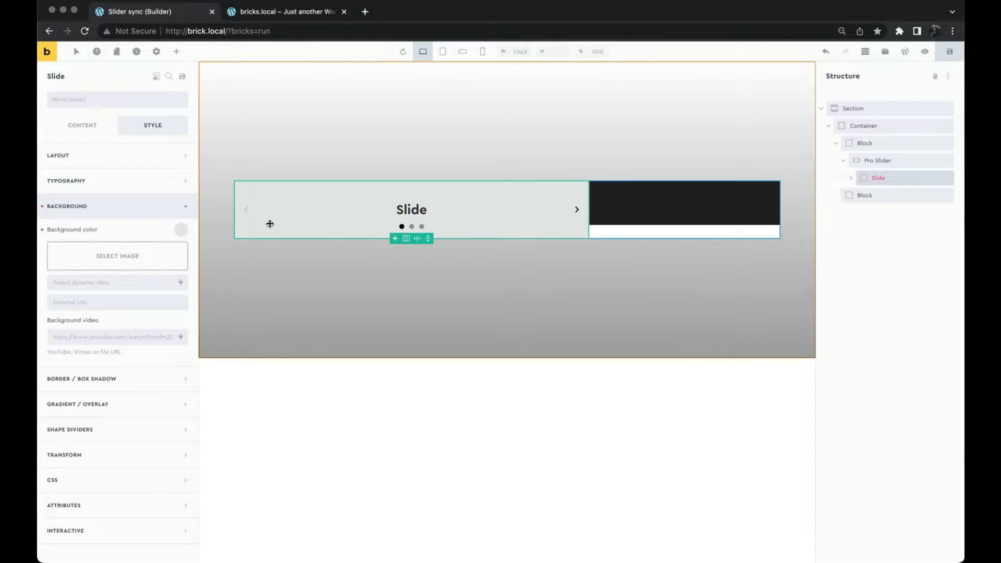
left_click(43, 231)
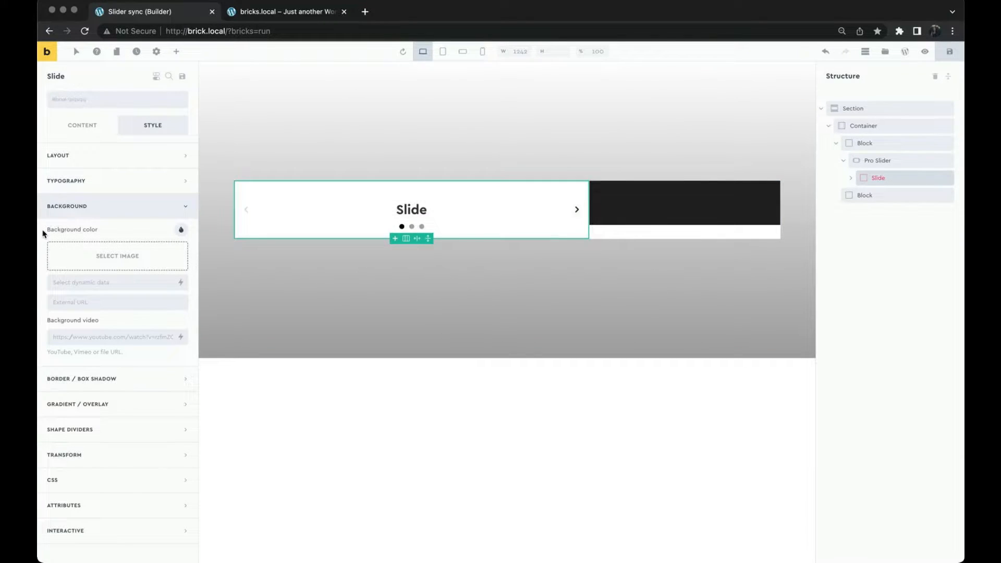
Set the Pro Slider's nav arrows to None and disable its pagination dots.
left_click(904, 159)
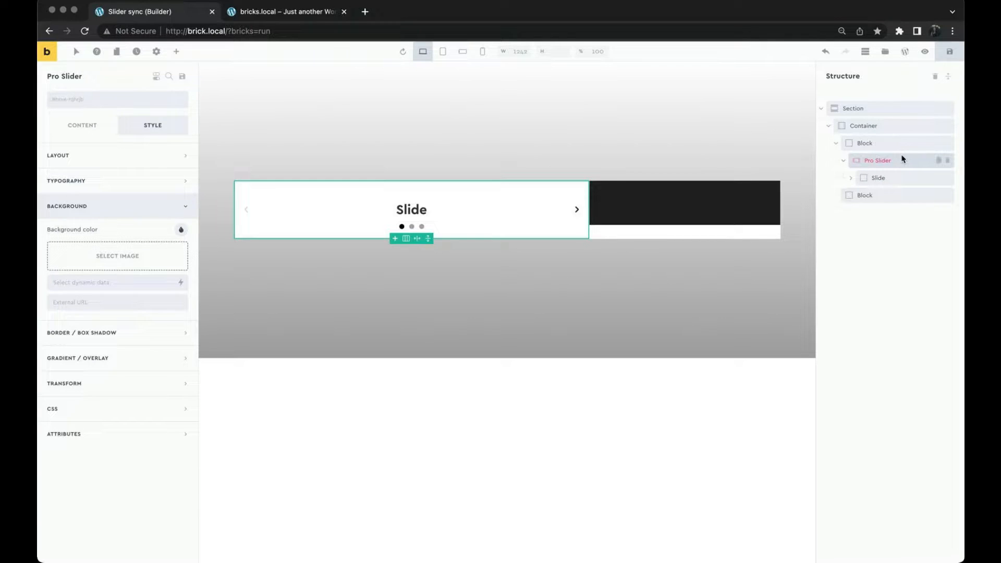
left_click(91, 126)
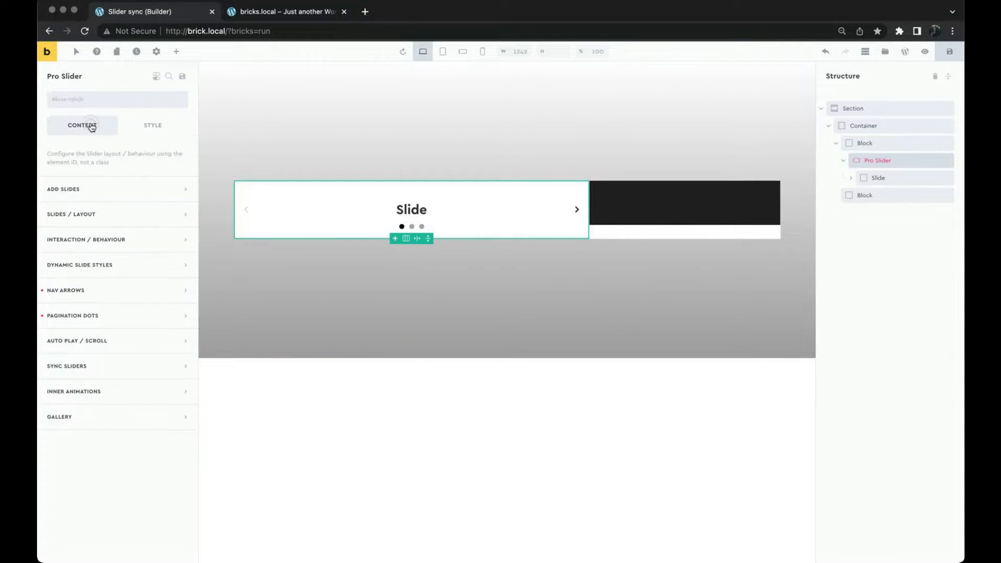
left_click(107, 288)
left_click(145, 315)
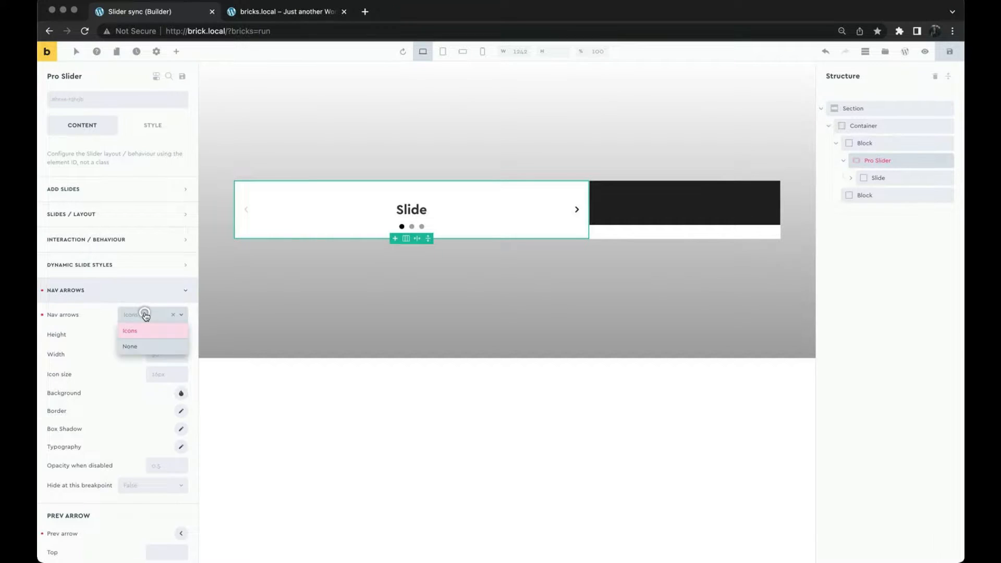
left_click(156, 347)
left_click(148, 296)
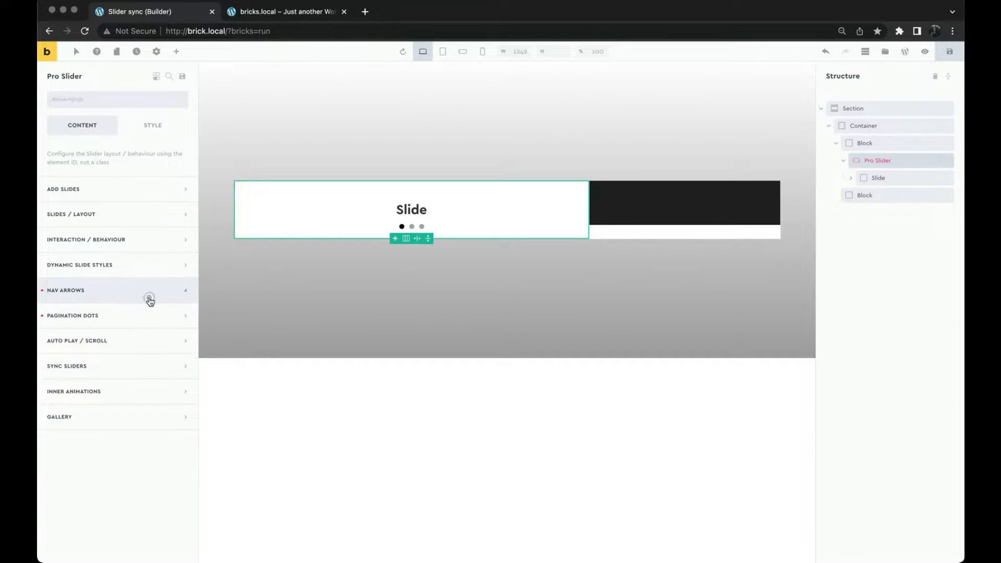
left_click(146, 314)
left_click(178, 339)
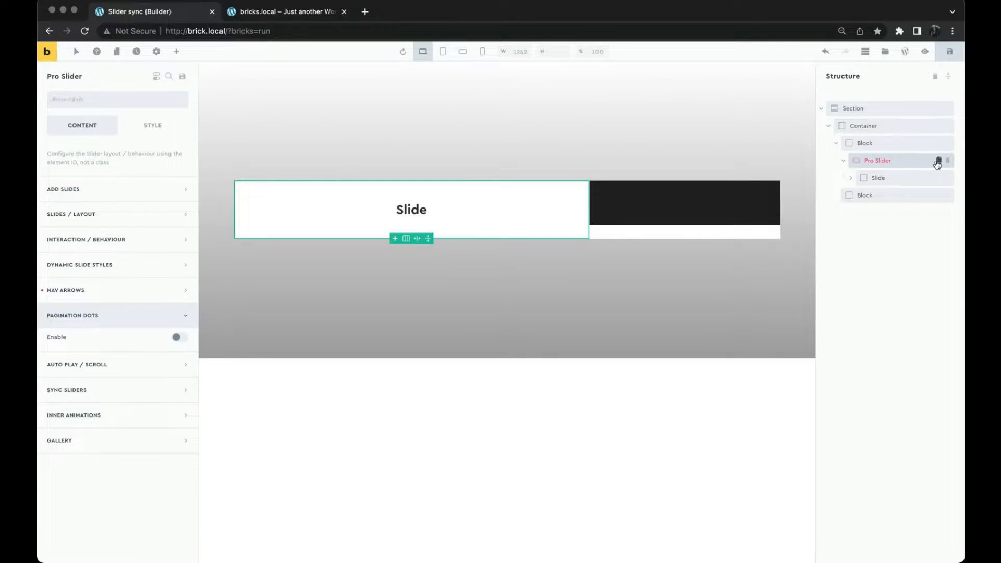
Duplicate the Pro Slider and move the copy into the dark block.
left_click(937, 161)
mouse_move(859, 197)
left_mouse_down()
mouse_move(863, 226)
mouse_move(864, 202)
left_mouse_up()
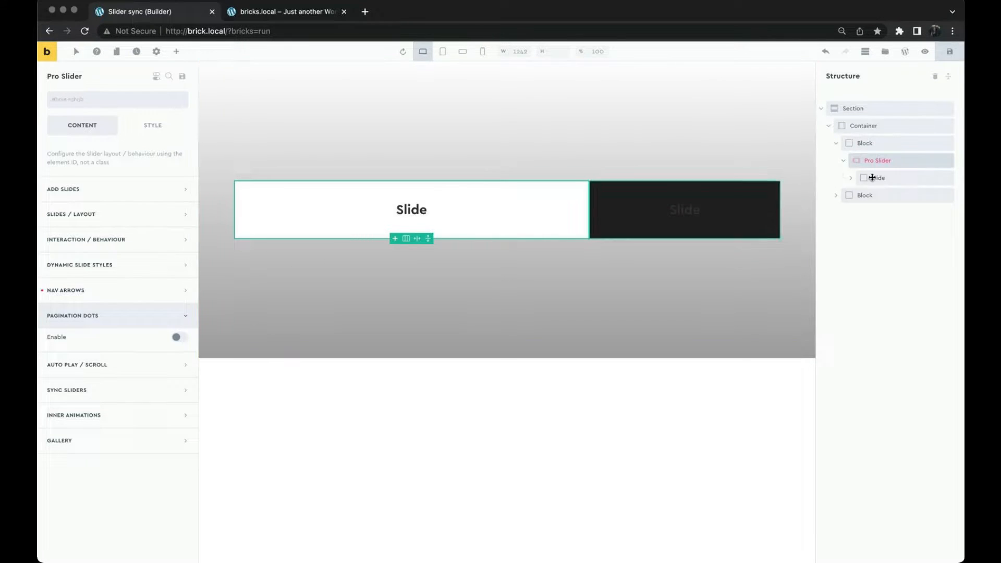
Set the dark block's typography color to light grey, #ebebeb, and expand the block in the structure.
left_click(865, 195)
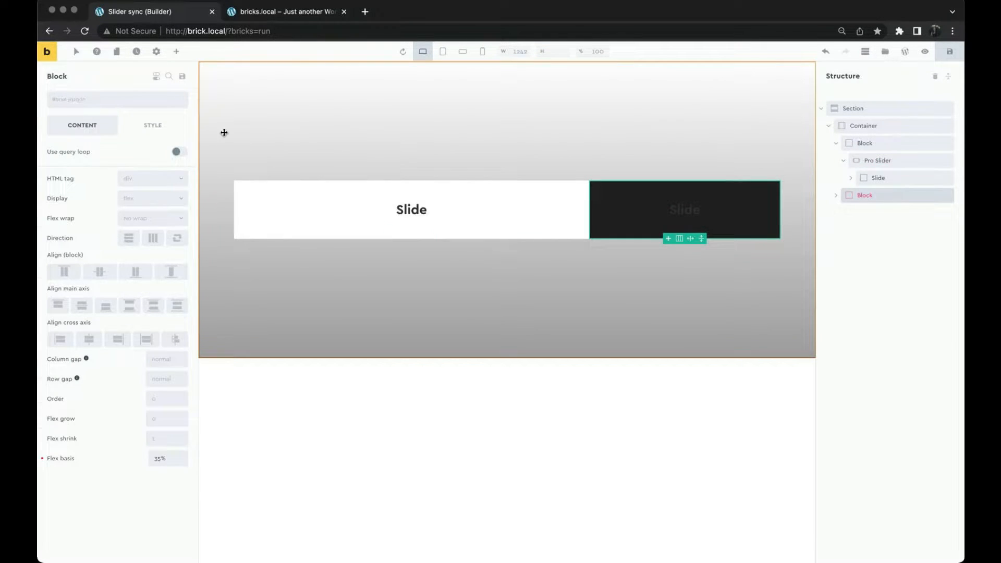
left_click(164, 125)
left_click(138, 179)
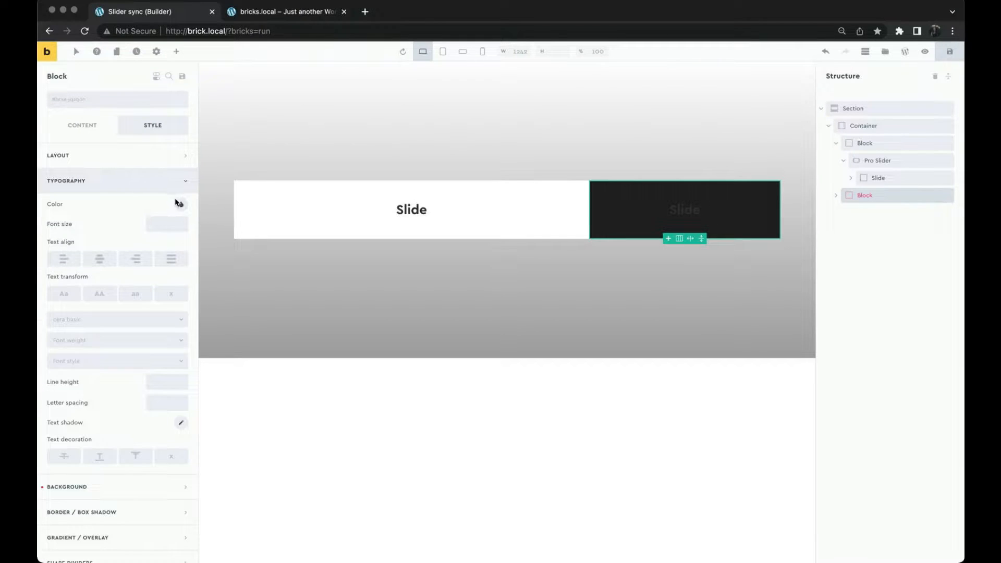
left_click(179, 204)
left_click_drag(119, 320, 159, 322)
left_click(57, 303)
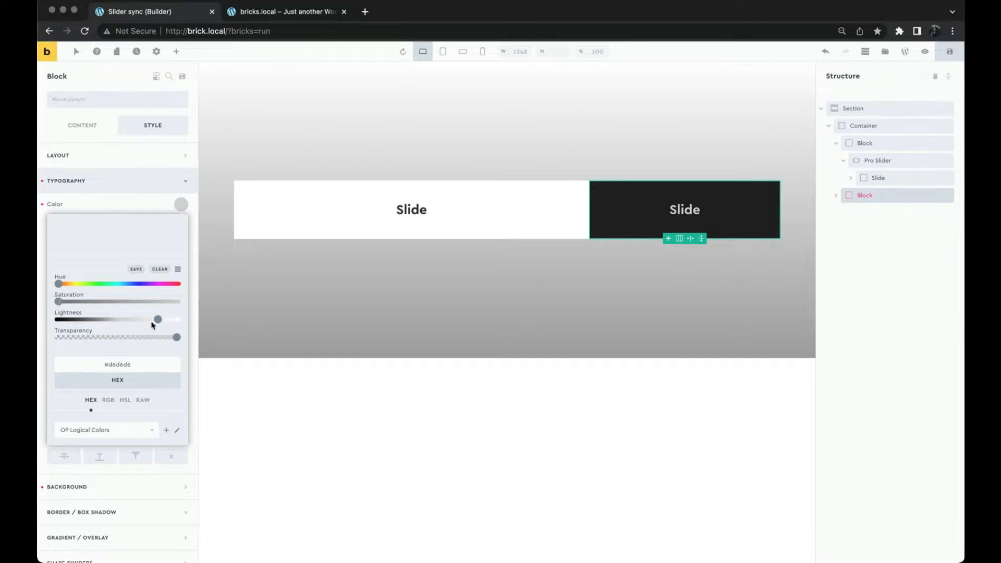
left_click(167, 319)
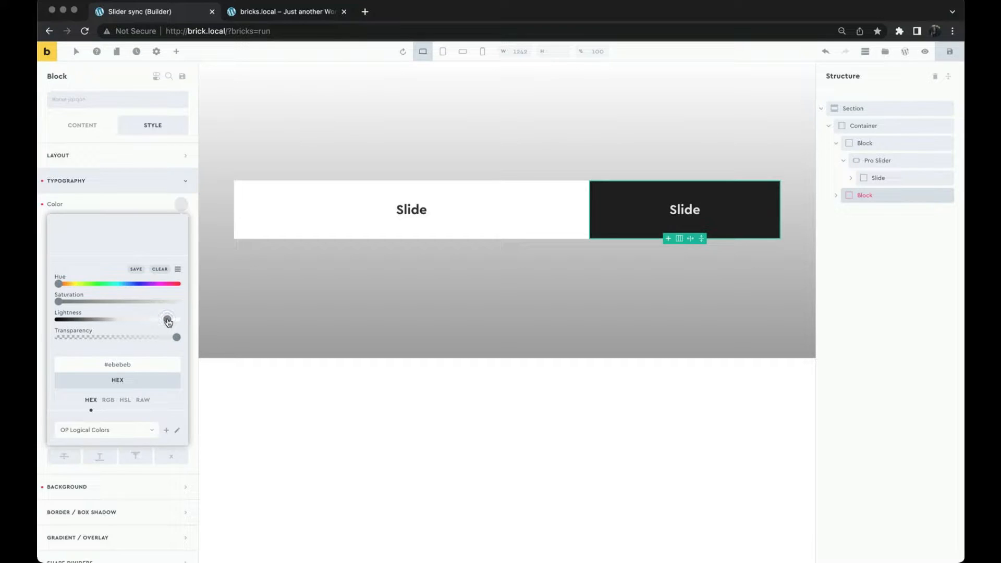
left_click(832, 196)
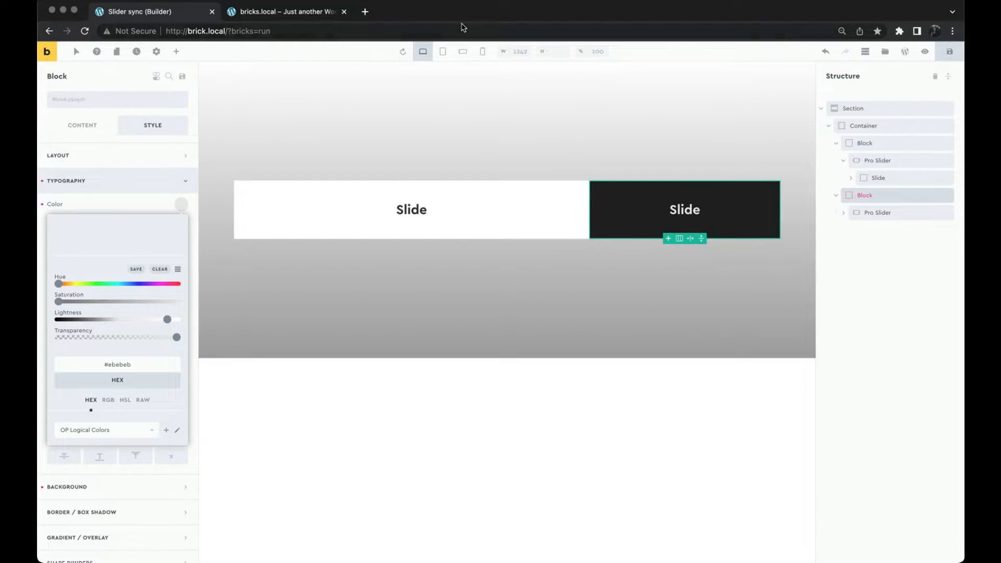
Examine the Testimonials posts in the WordPress dashboard, including one testimonial's custom fields and featured image, and return to the Bricks builder.
left_click(317, 16)
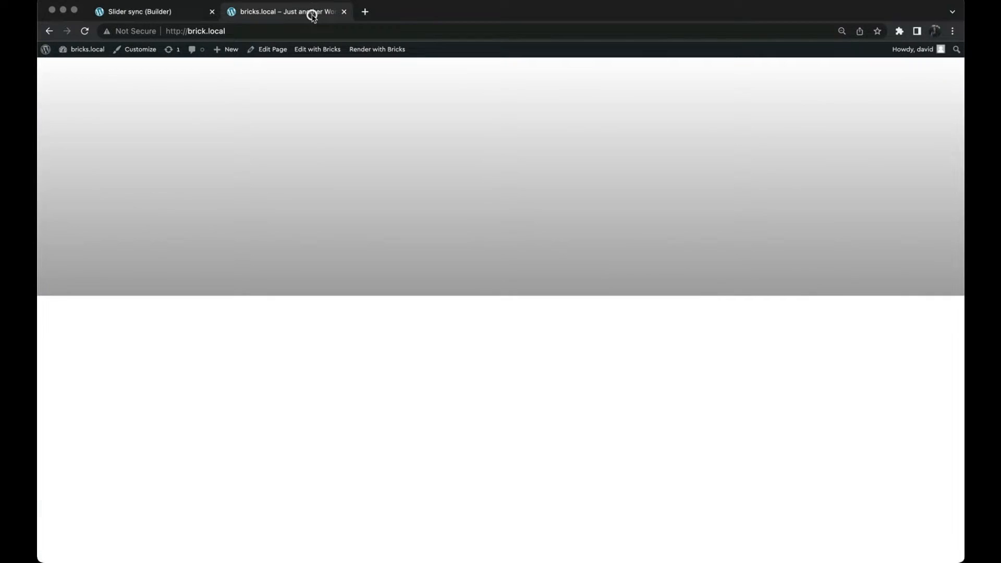
left_click(89, 56)
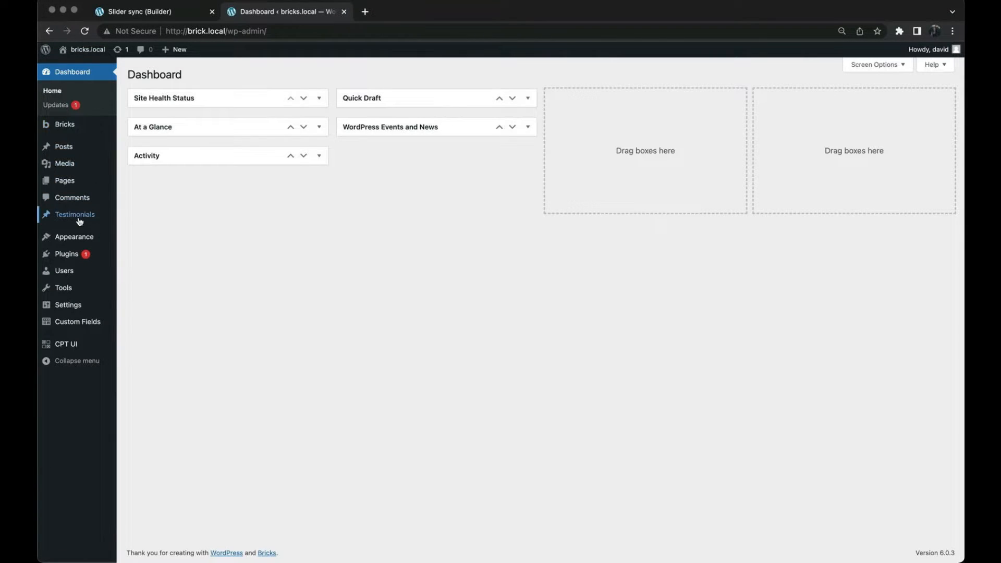
left_click(76, 221)
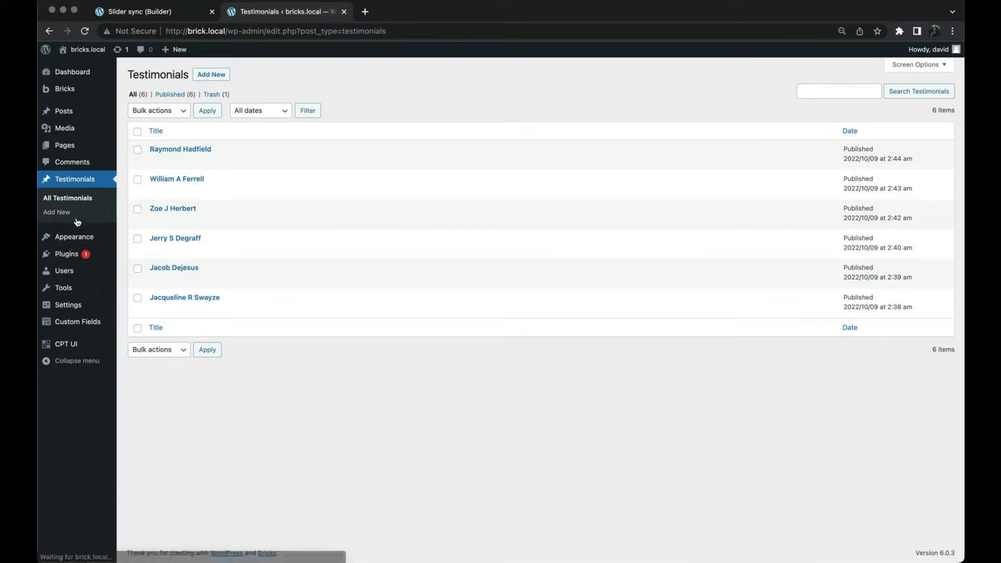
left_click(179, 209)
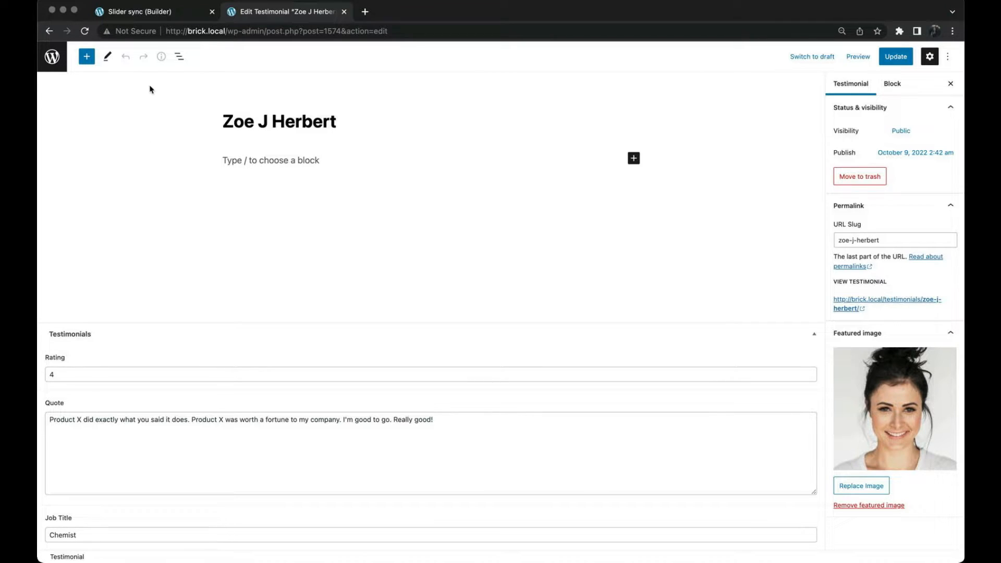
left_click(49, 31)
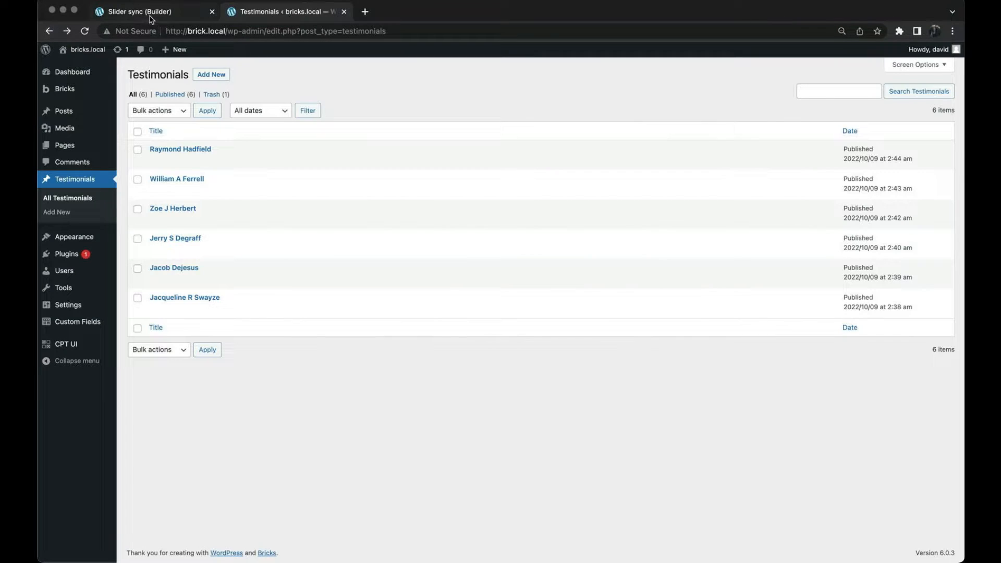
left_click(150, 15)
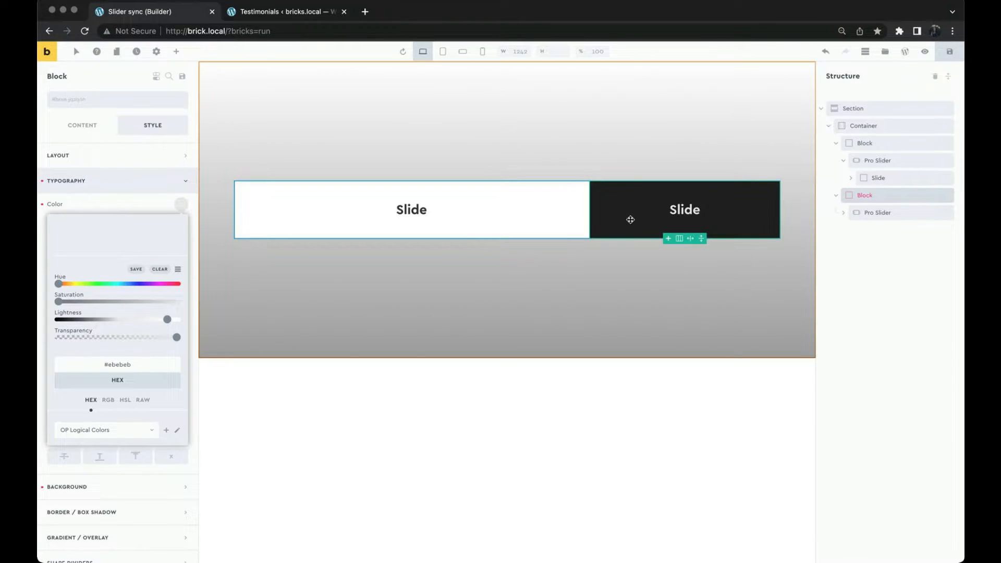
Add an Image element to the dark block's slide and place it above the heading.
left_click(684, 210)
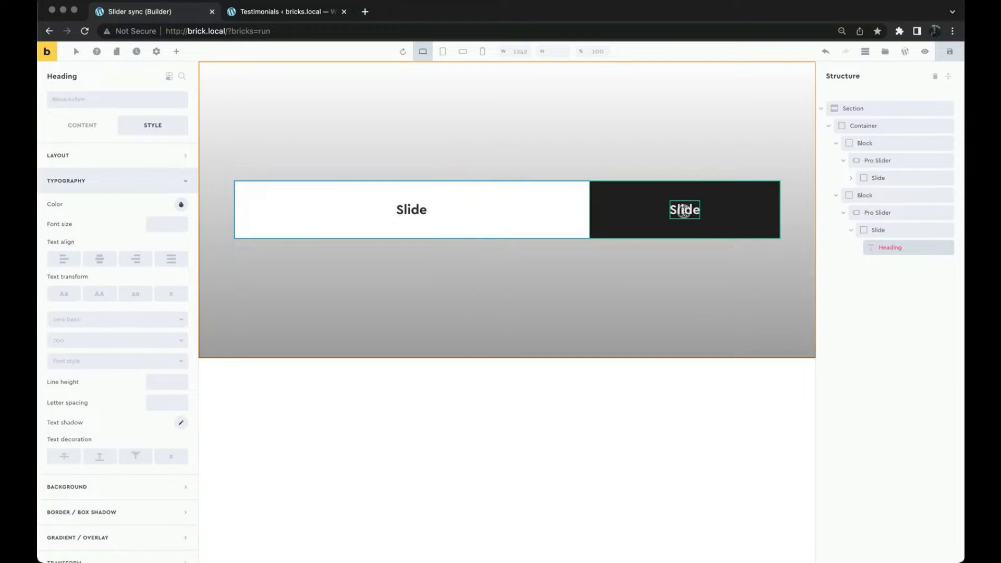
left_click(176, 54)
type("im")
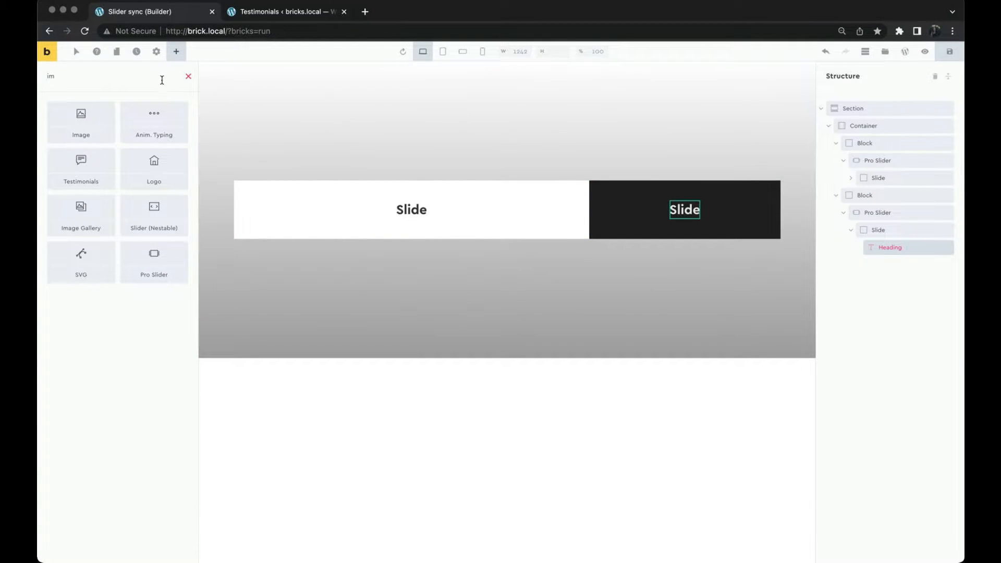
left_click(78, 131)
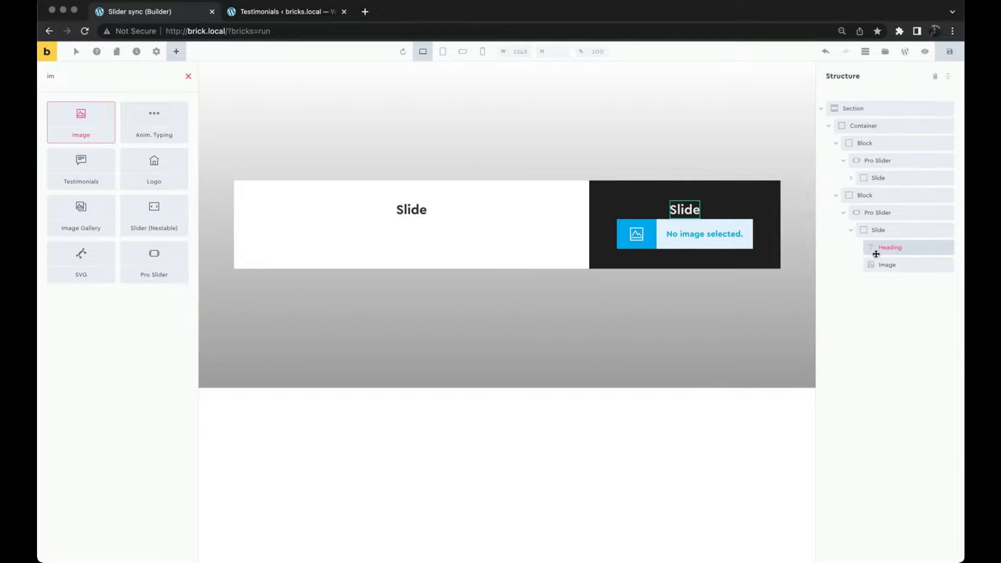
left_click_drag(874, 265, 880, 244)
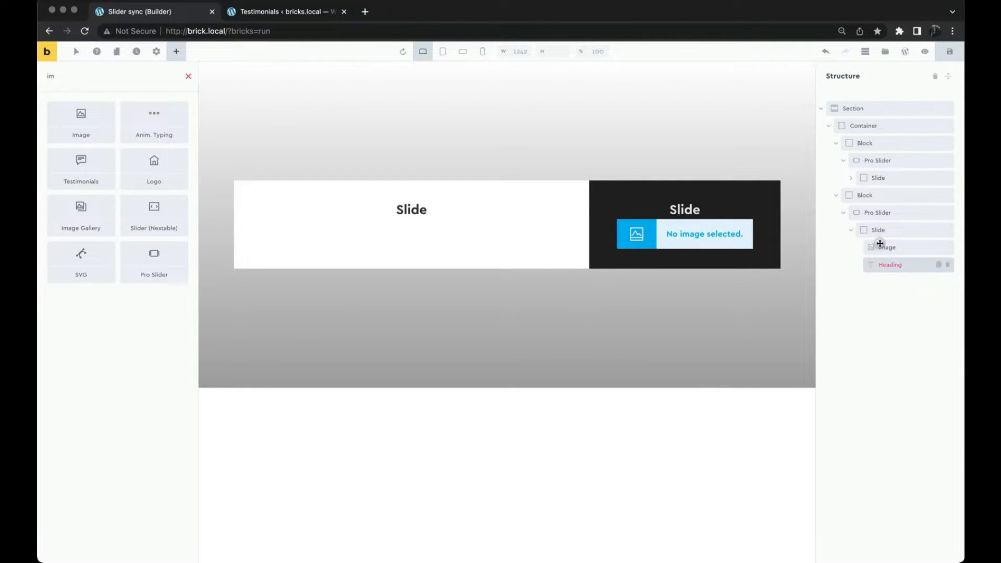
Insert the portrait of the man in glasses and a beanie from the media library into the dark slide's Image element.
left_click(875, 247)
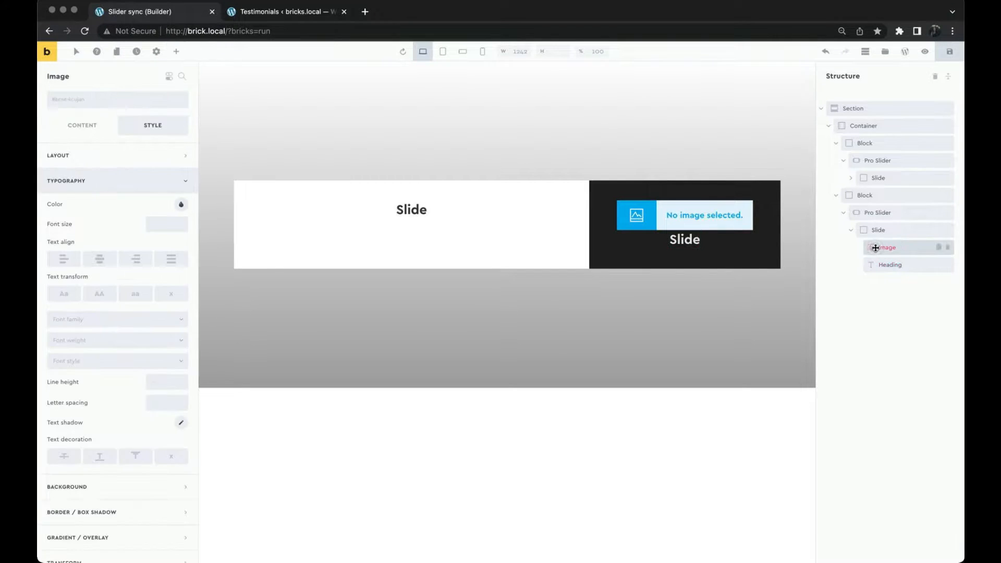
left_click(102, 129)
left_click(128, 162)
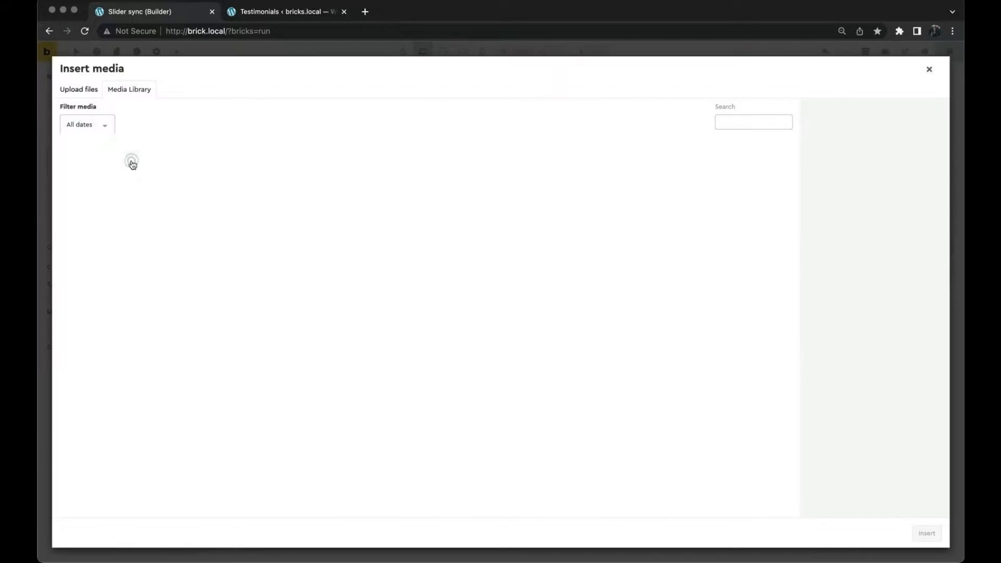
left_click(218, 173)
left_click(938, 532)
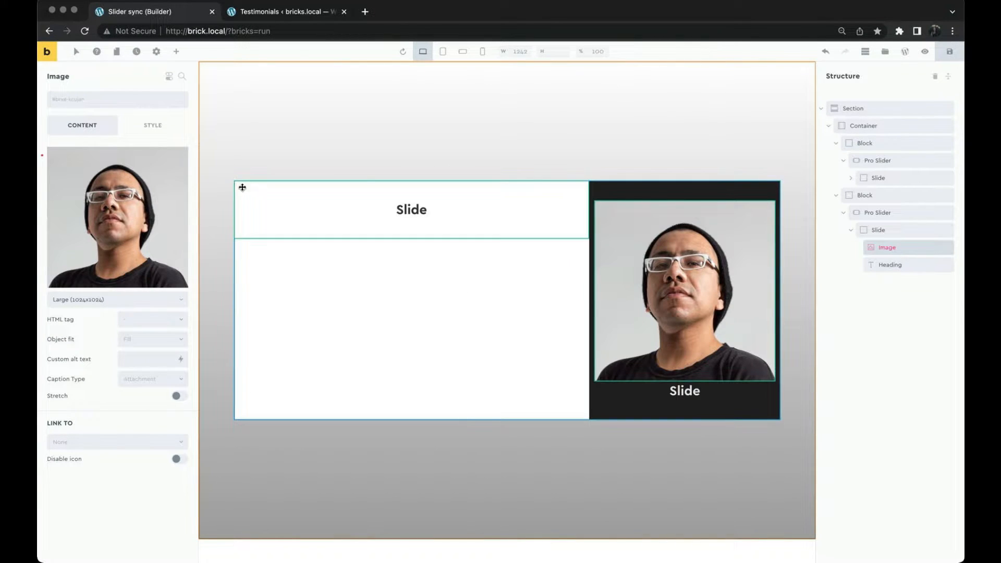
Set the portrait image's width to 200.
left_click(153, 125)
left_click(156, 155)
left_click(156, 356)
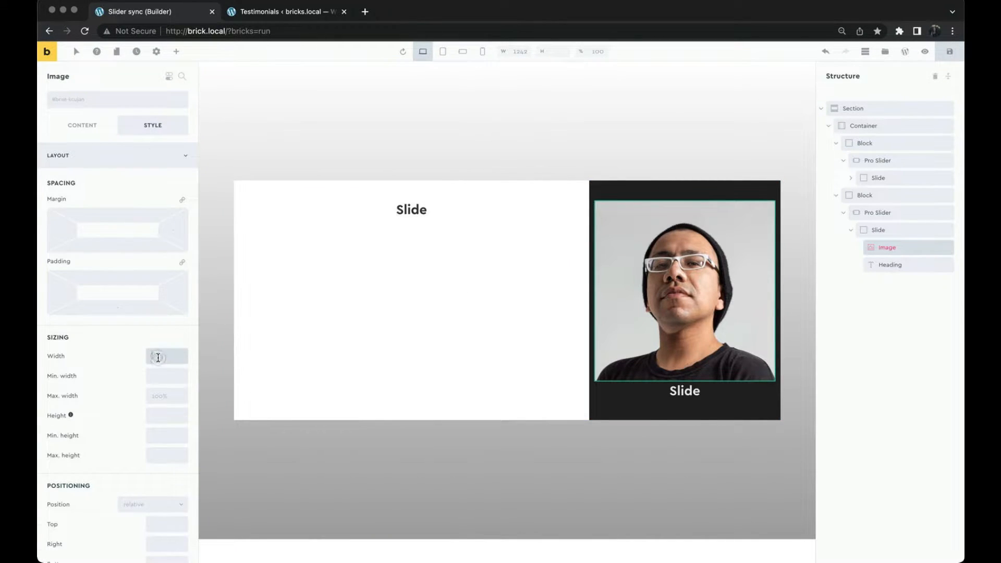
type("200")
left_click(137, 158)
left_click(137, 163)
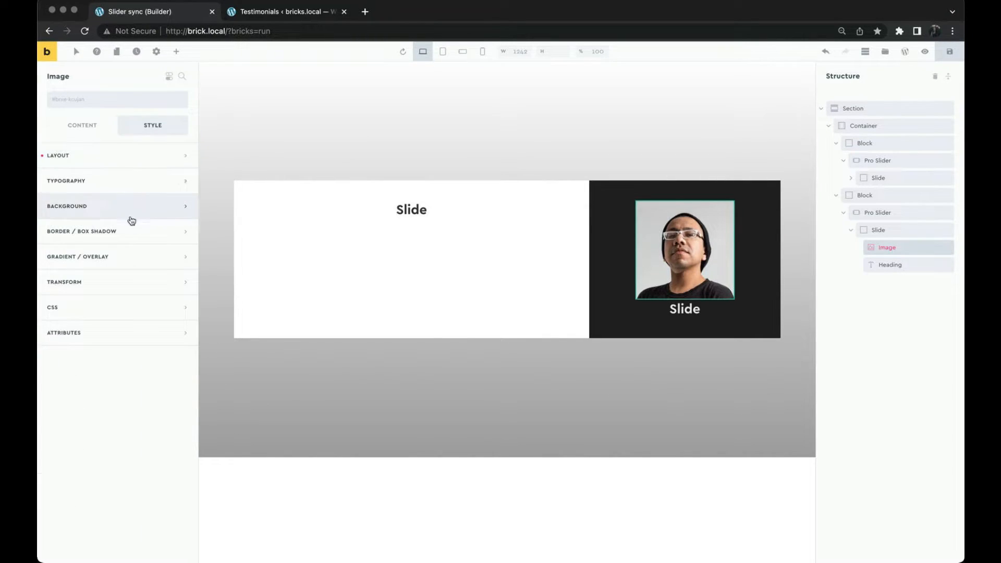
Round the portrait image into a circle with a linked border radius of 100 on all corners.
left_click(130, 231)
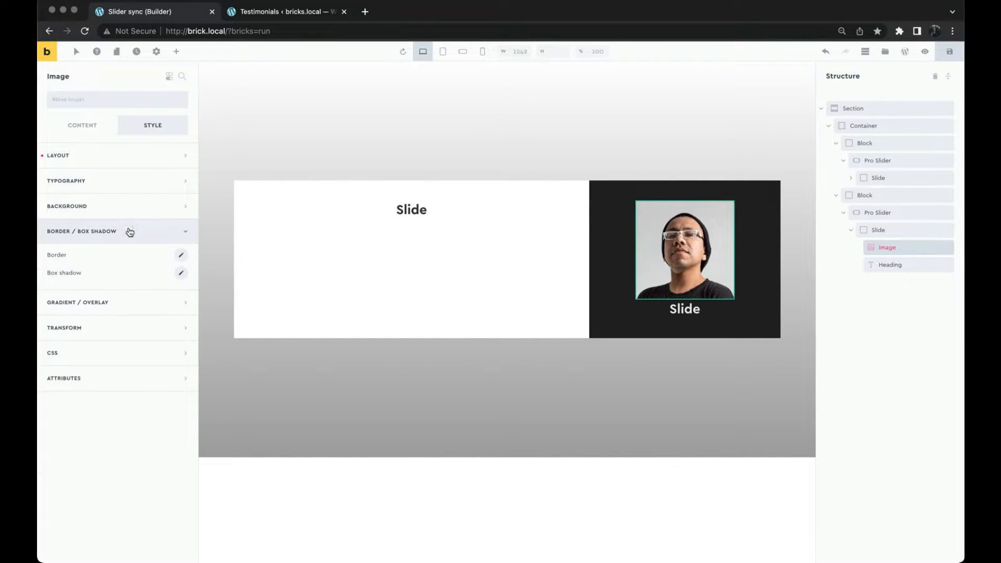
left_click(180, 260)
left_click(172, 362)
left_click(87, 386)
type("100")
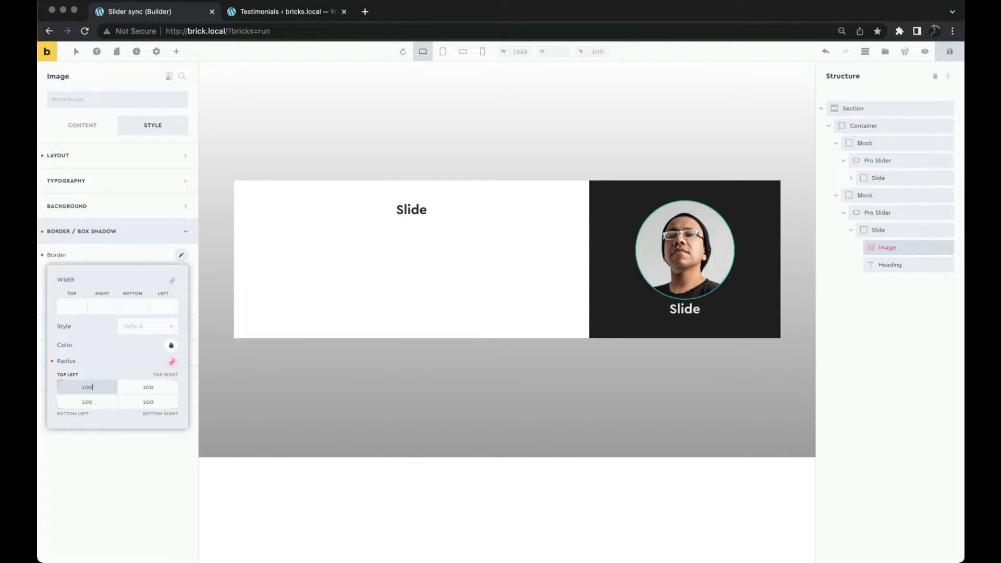
Set the dark slide's heading tag to h4 and add a small top margin below the portrait.
left_click(682, 309)
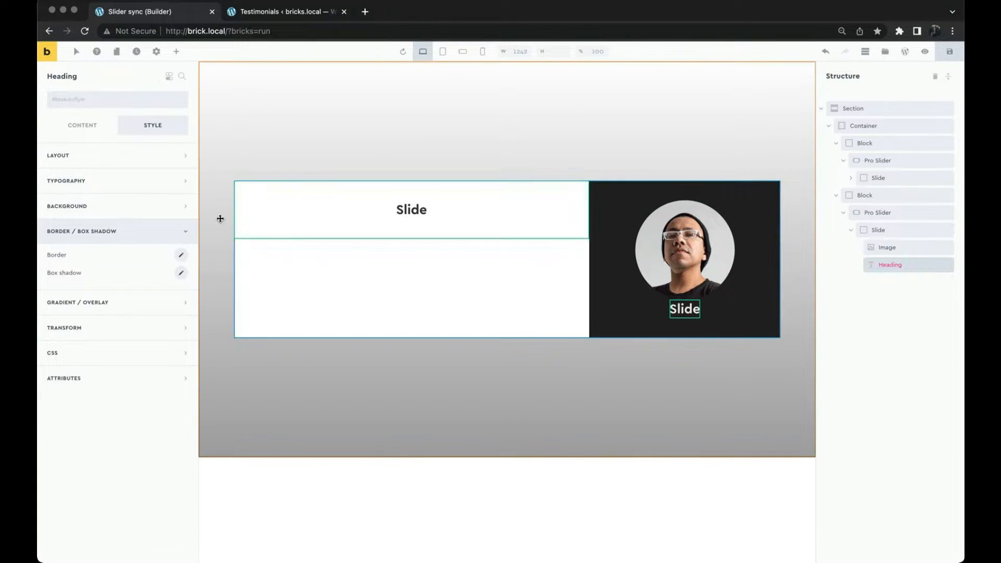
left_click(103, 130)
left_click(134, 174)
left_click(146, 243)
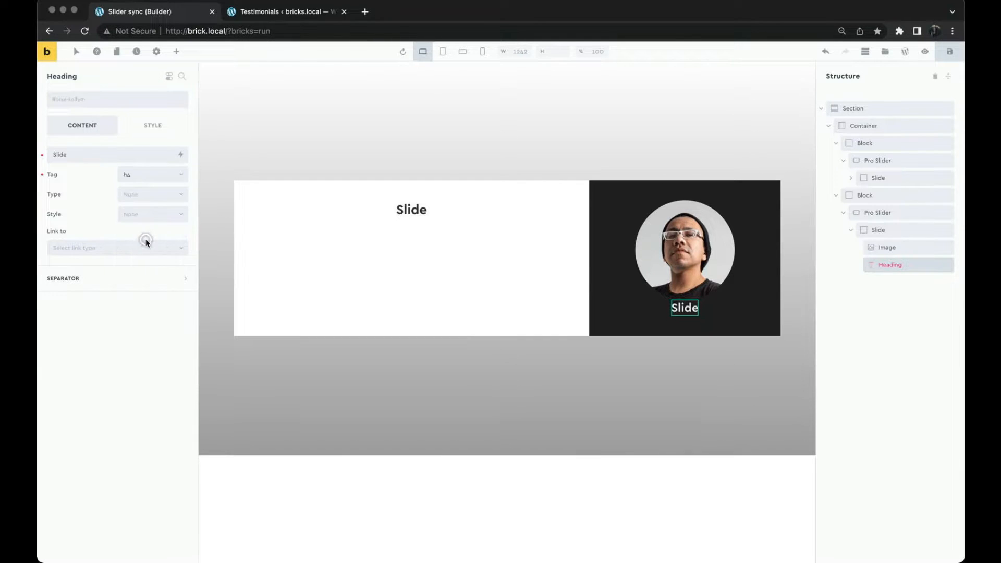
left_click(690, 298)
left_click(690, 302)
left_click_drag(689, 300, 687, 306)
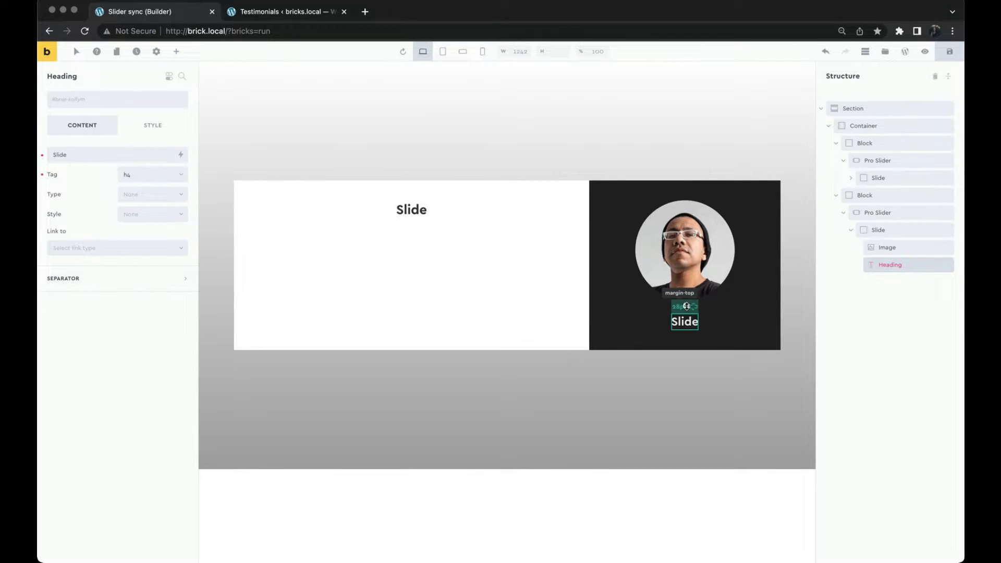
Set the heading tag in the white block's slide to h1.
left_click(851, 178)
left_click(874, 193)
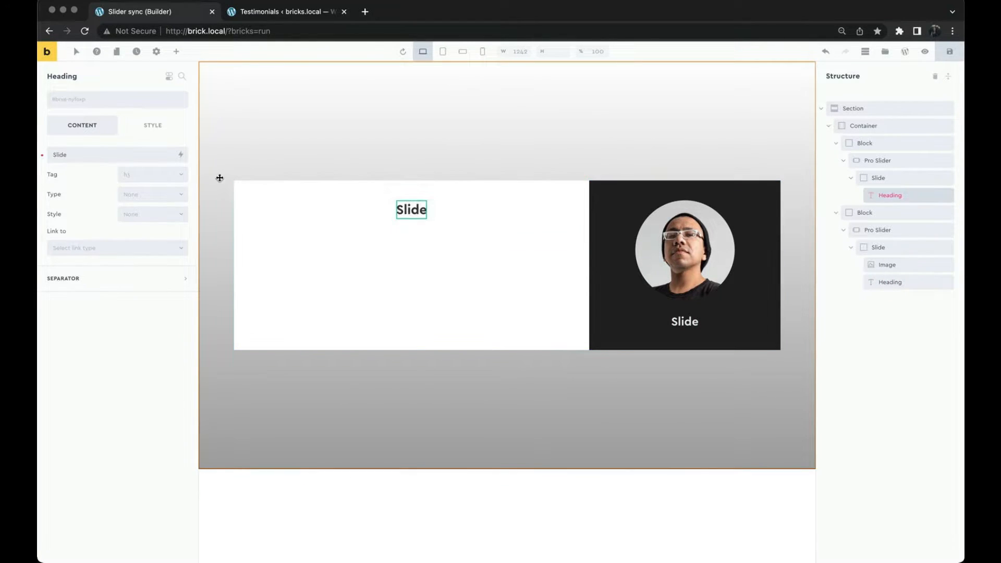
left_click(171, 177)
left_click(166, 193)
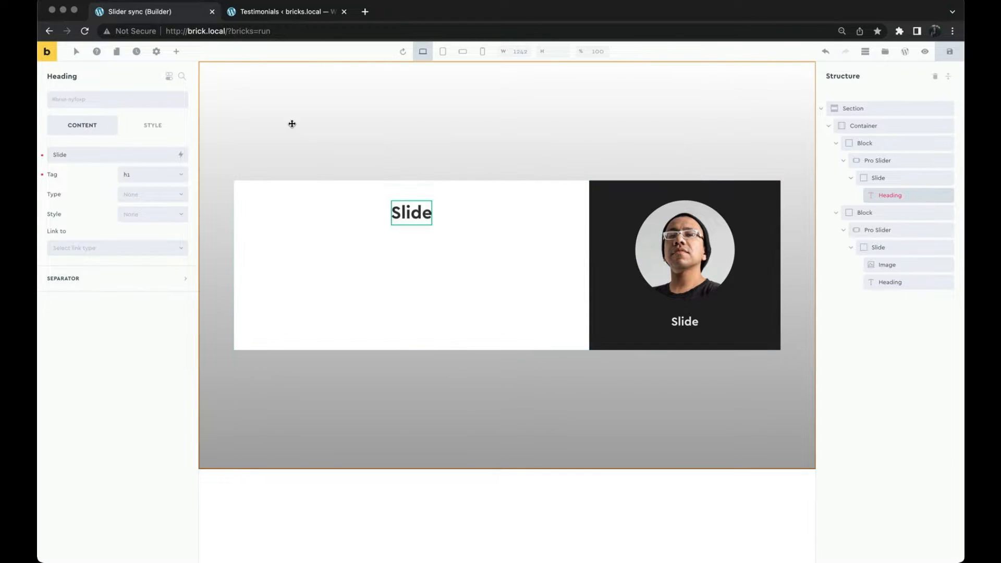
Add a Star Rating above the white slide's heading and align the slide's content to the start of the cross axis.
left_click(178, 52)
type("star")
left_click(96, 119)
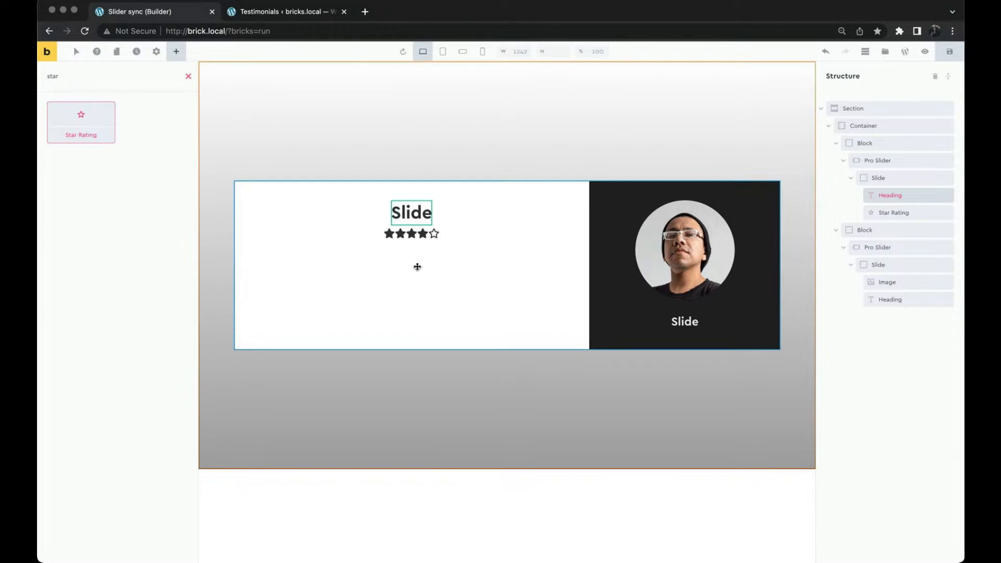
left_click_drag(888, 220, 882, 190)
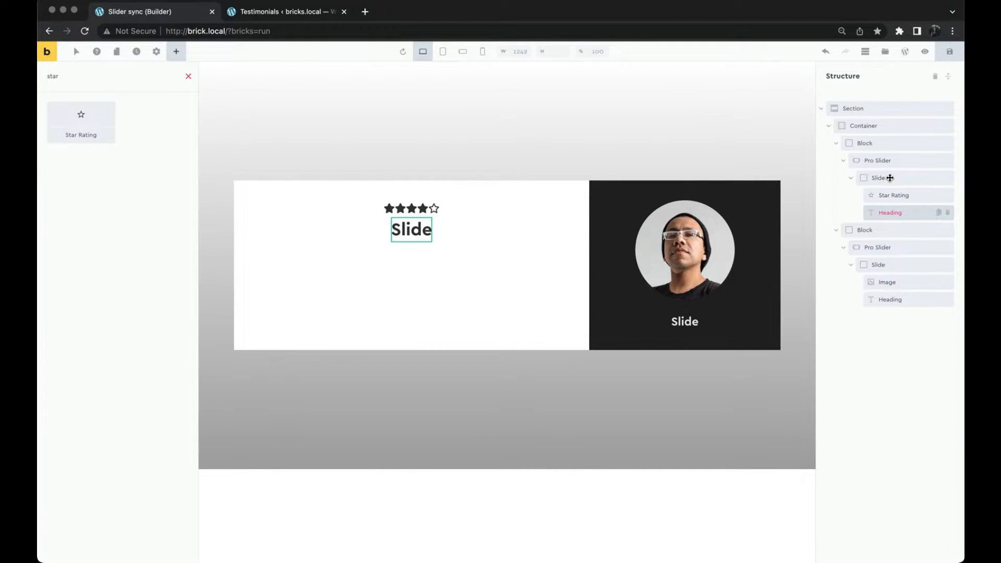
left_click(889, 178)
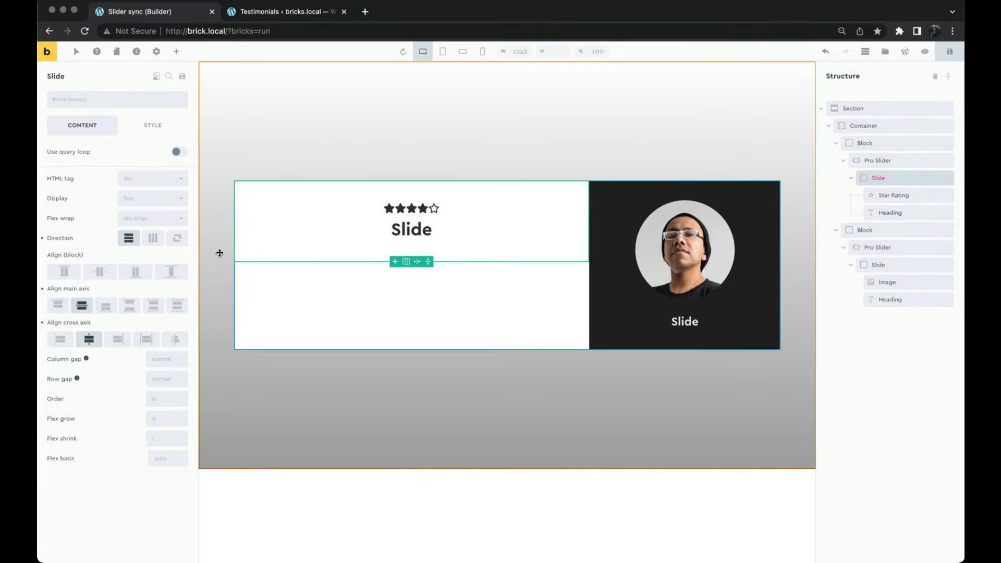
left_click(62, 339)
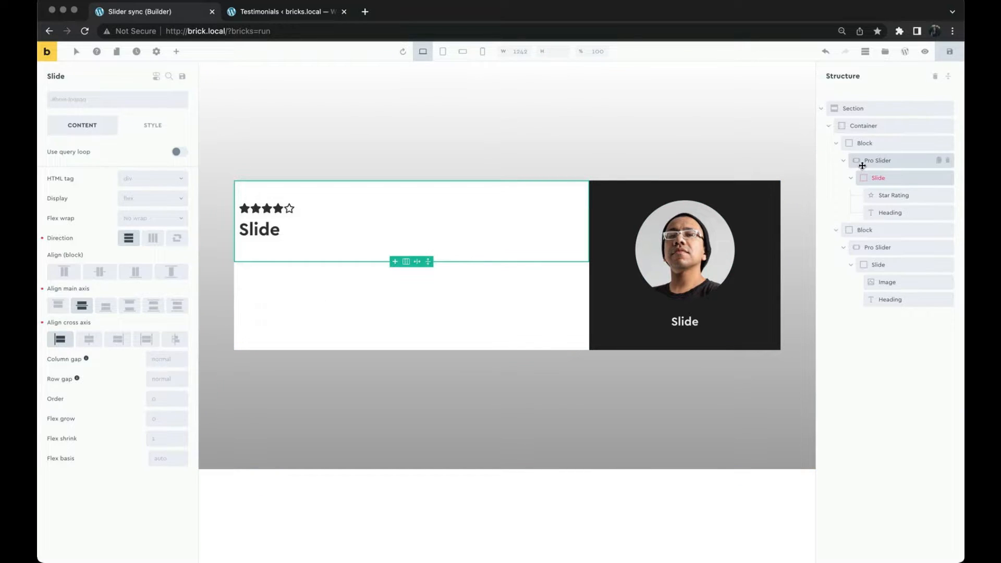
Set the white block's padding to 50 on all sides and give the star rating a bottom margin of about 12.
left_click(869, 146)
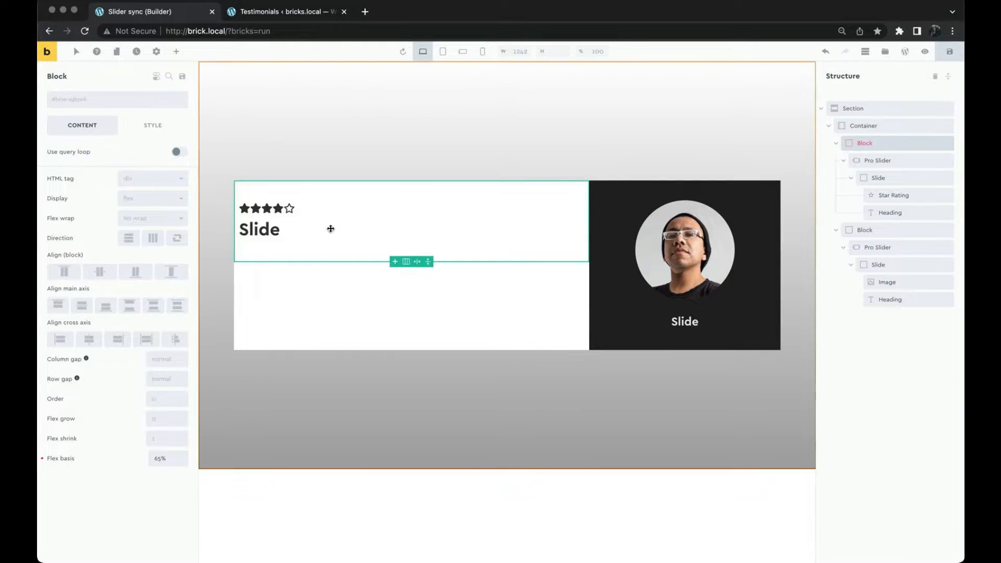
left_click(160, 131)
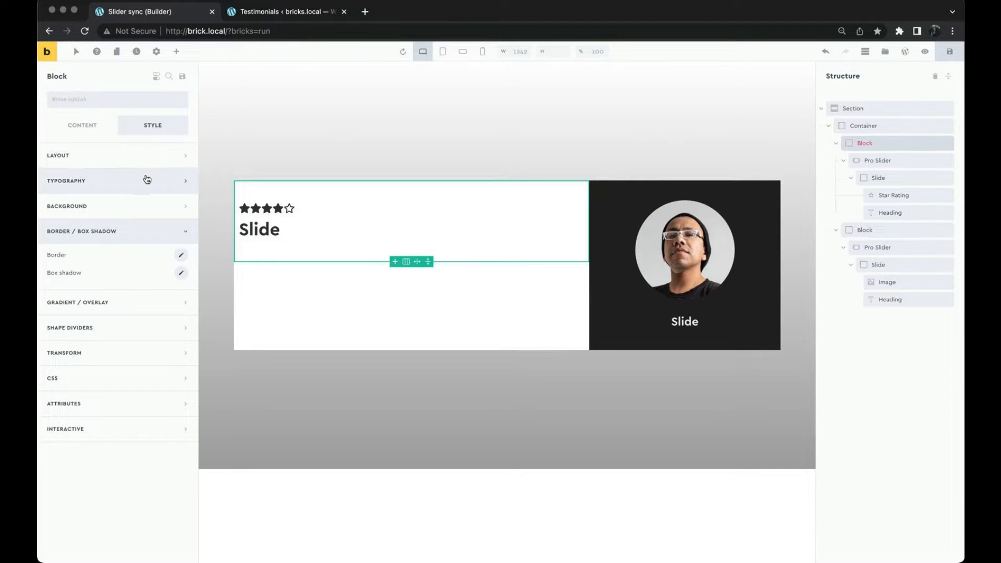
left_click(146, 161)
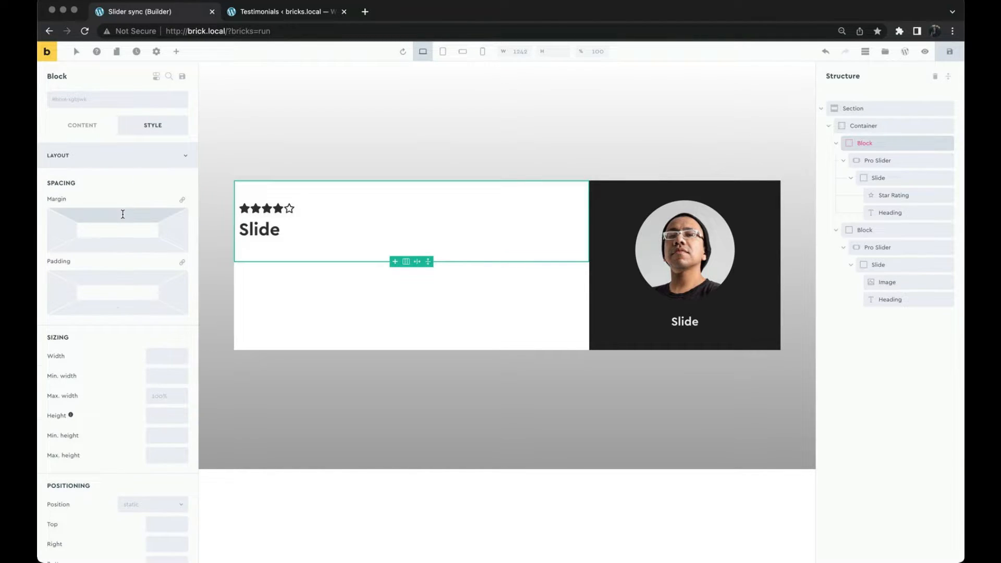
left_click(117, 275)
type("50")
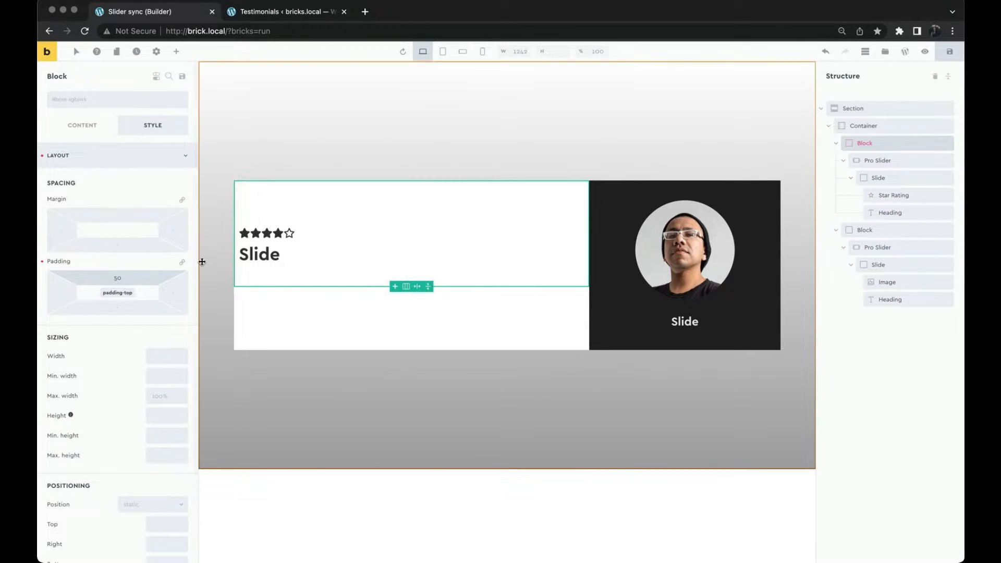
left_click(182, 262)
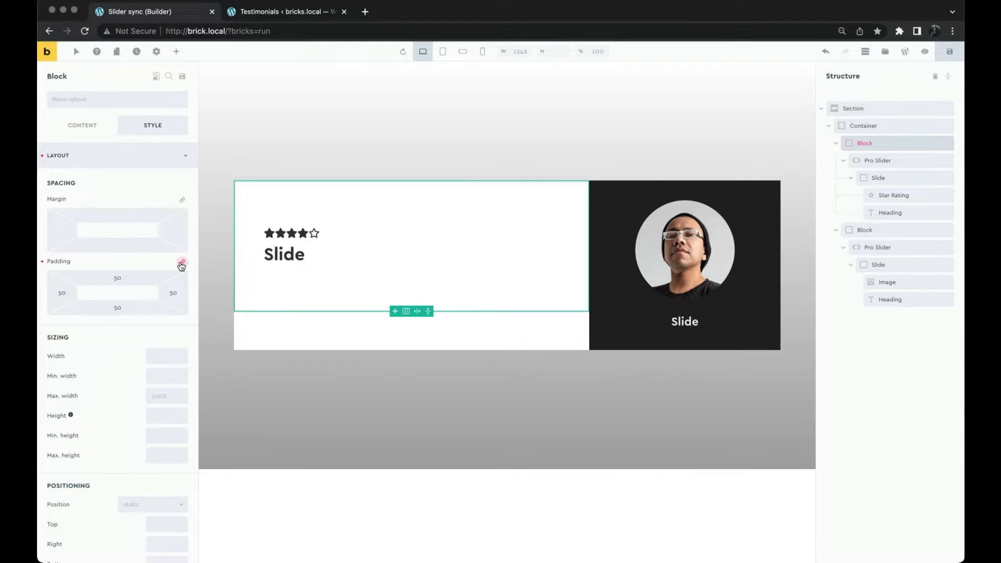
left_click(893, 195)
left_click_drag(304, 247, 305, 251)
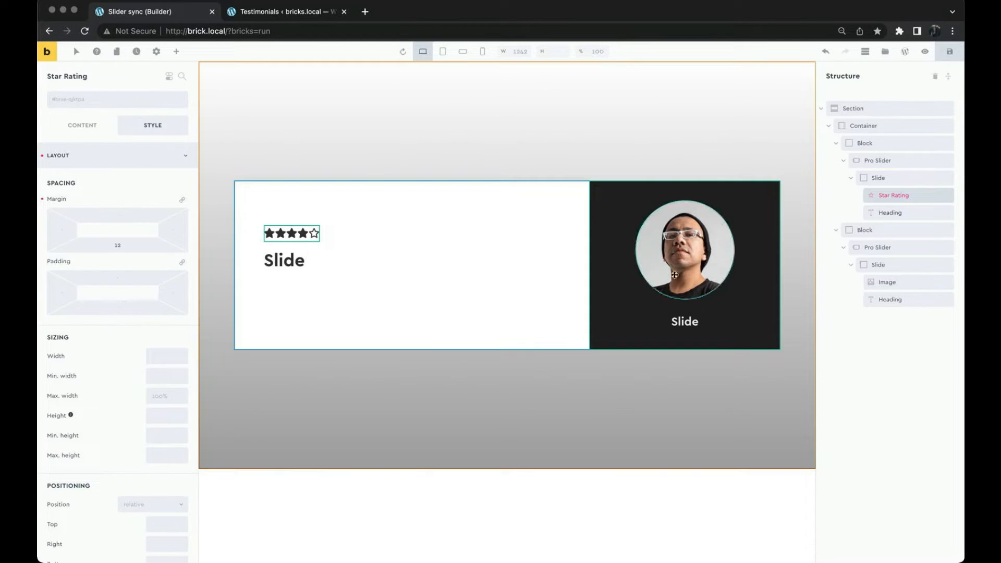
Add a nested Block below the Pro Slider inside the dark block.
left_click(851, 264)
left_click(862, 230)
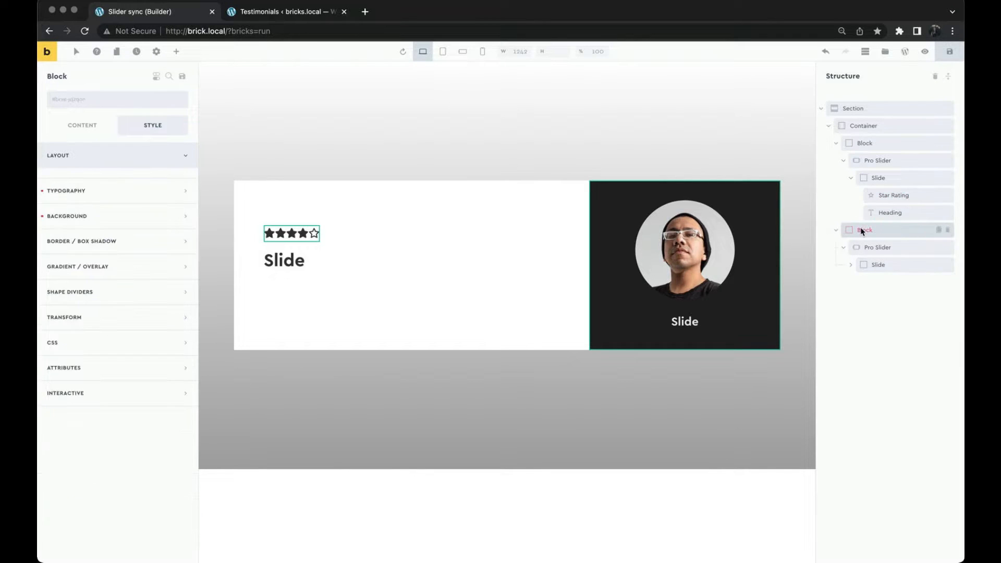
left_click(176, 51)
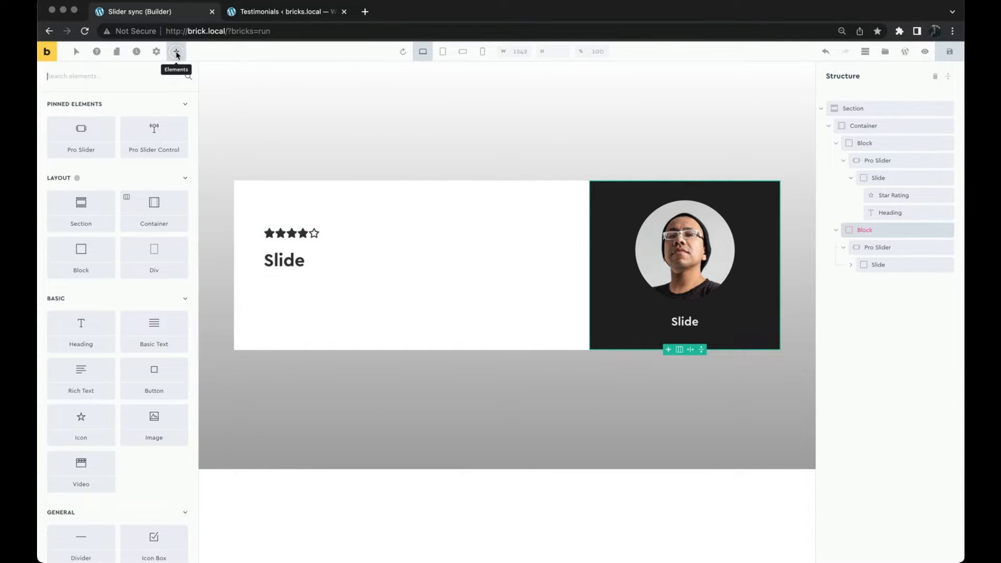
type("cont")
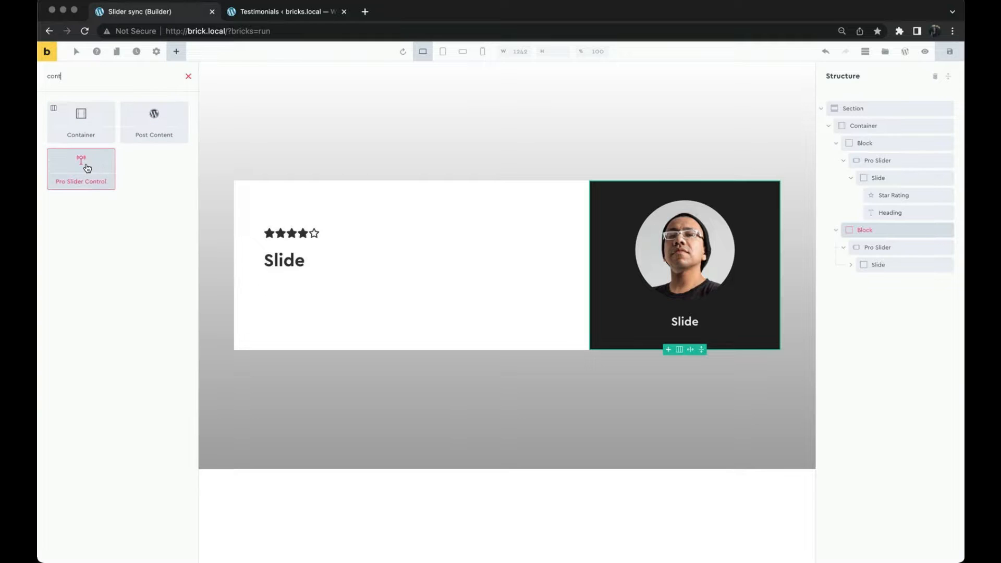
left_click(85, 171)
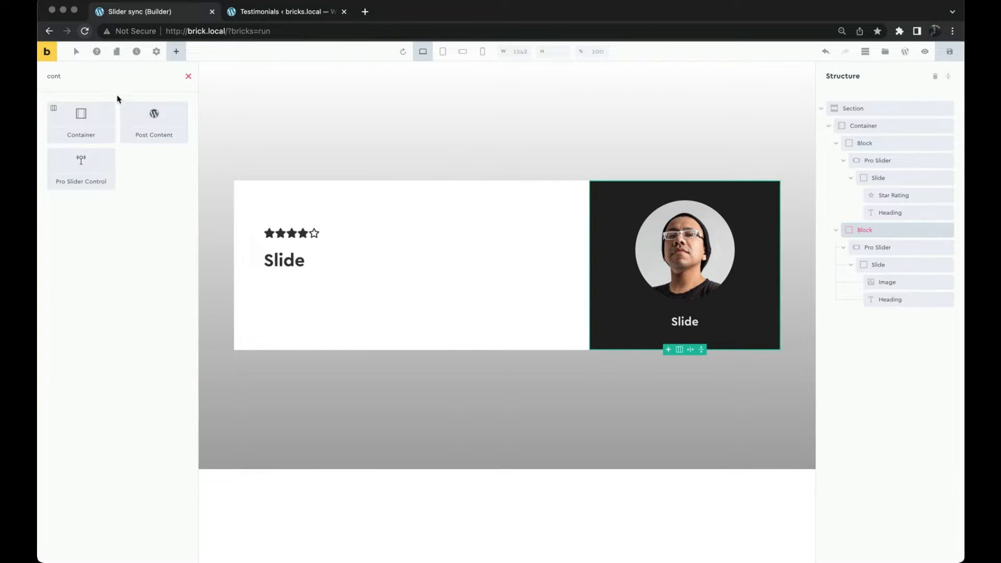
double_click(114, 76)
type("block")
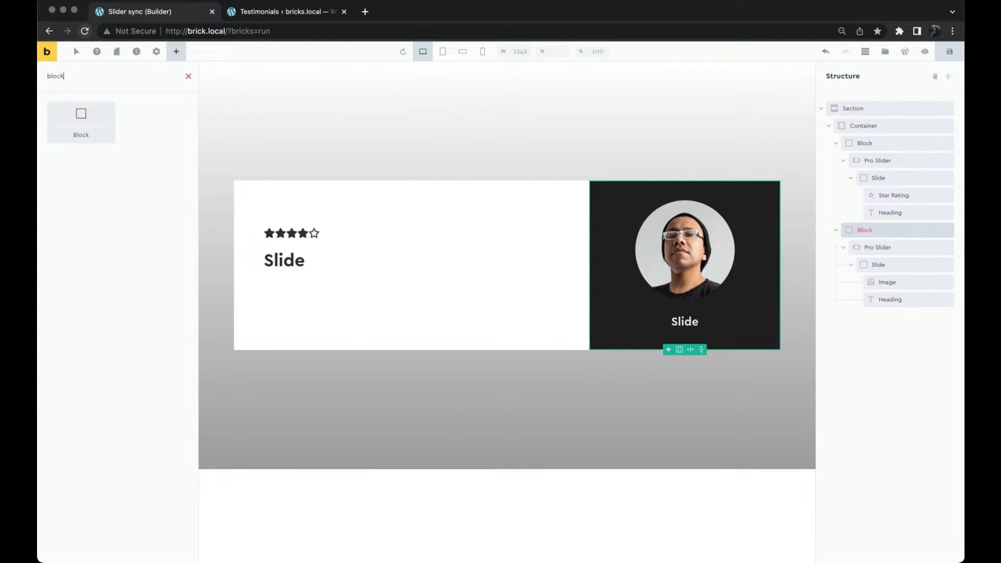
left_click(69, 126)
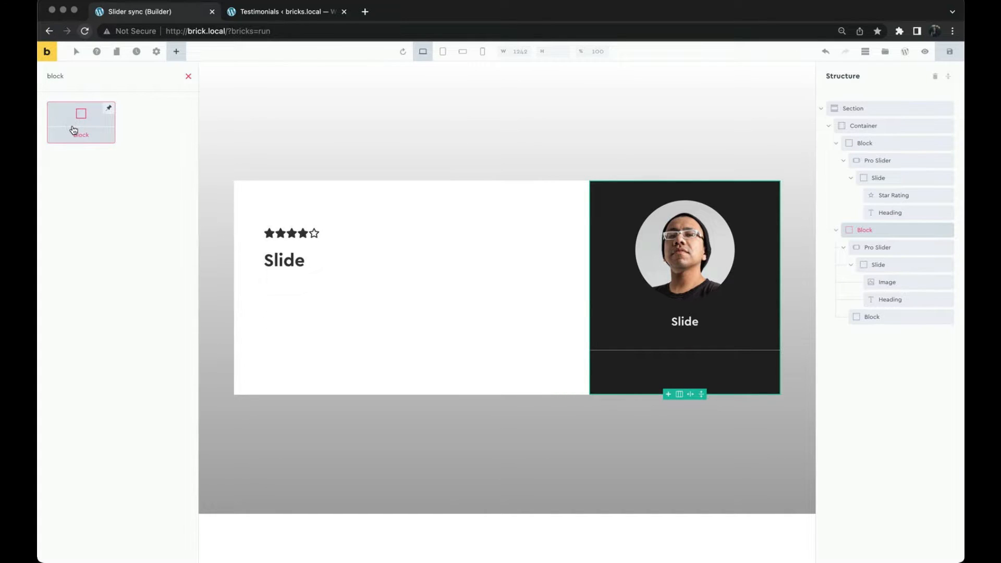
Add a Pro Slider Control to the new nested block and duplicate it twice.
left_click(635, 359)
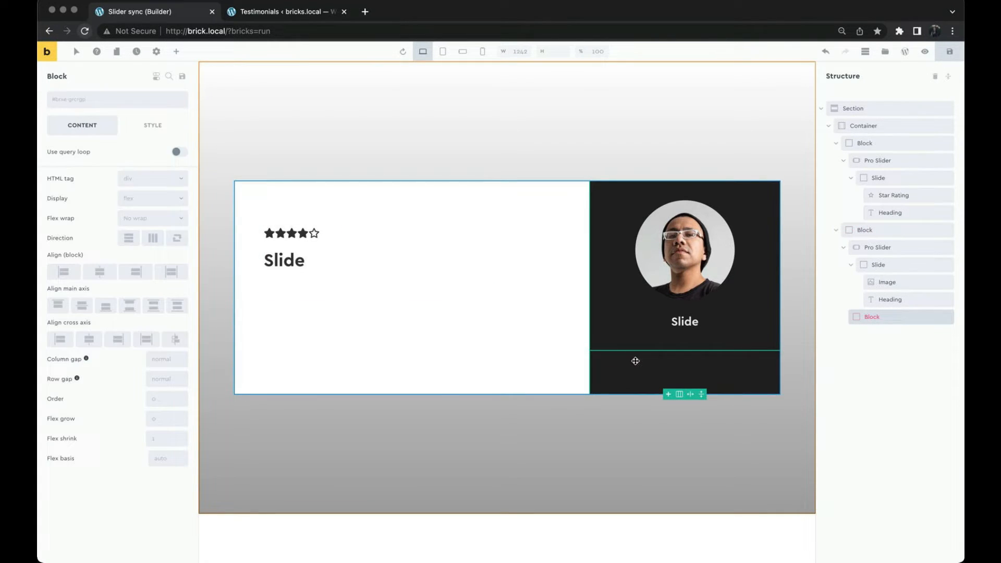
left_click(178, 55)
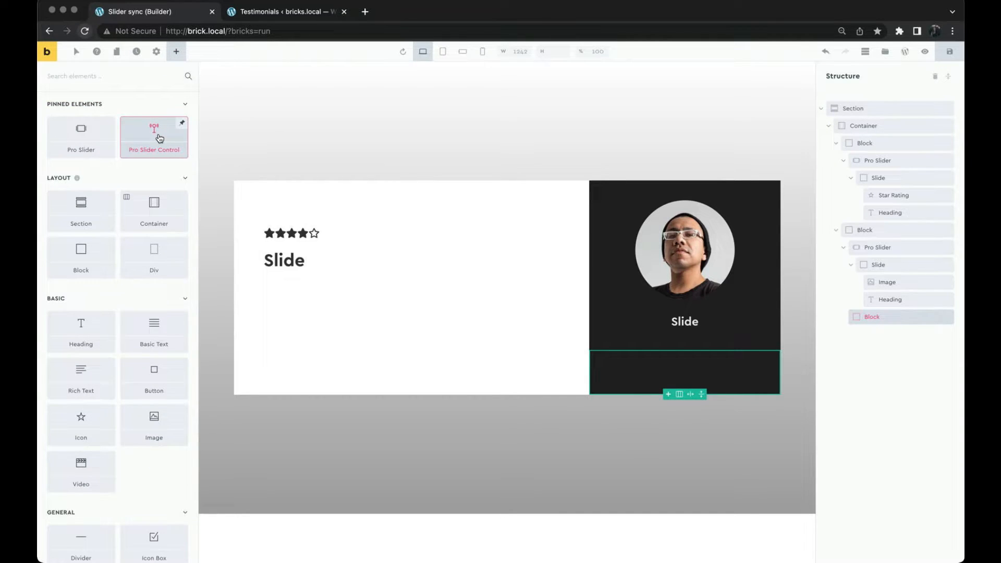
left_click(160, 137)
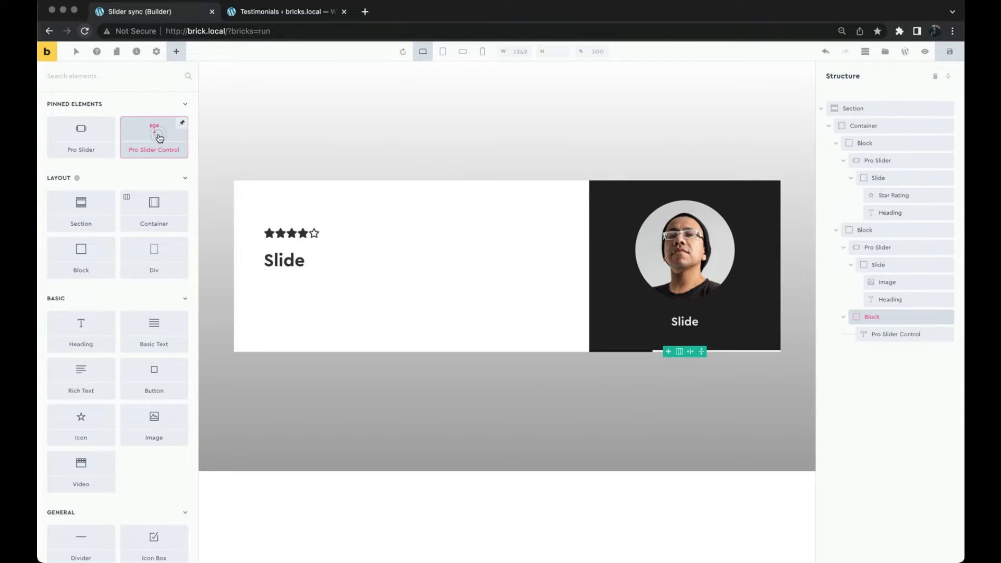
left_click(884, 336)
left_click(939, 336)
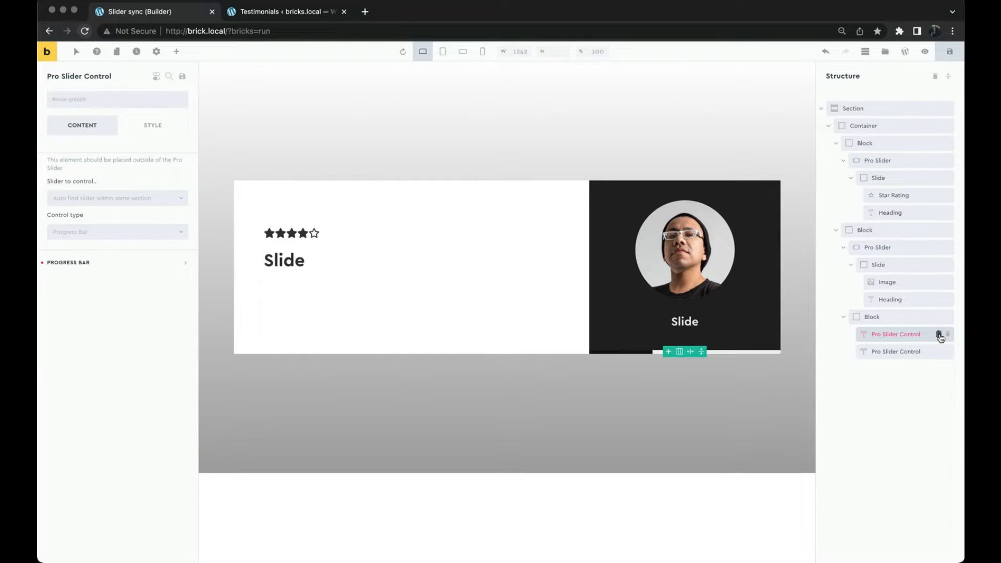
left_click(939, 335)
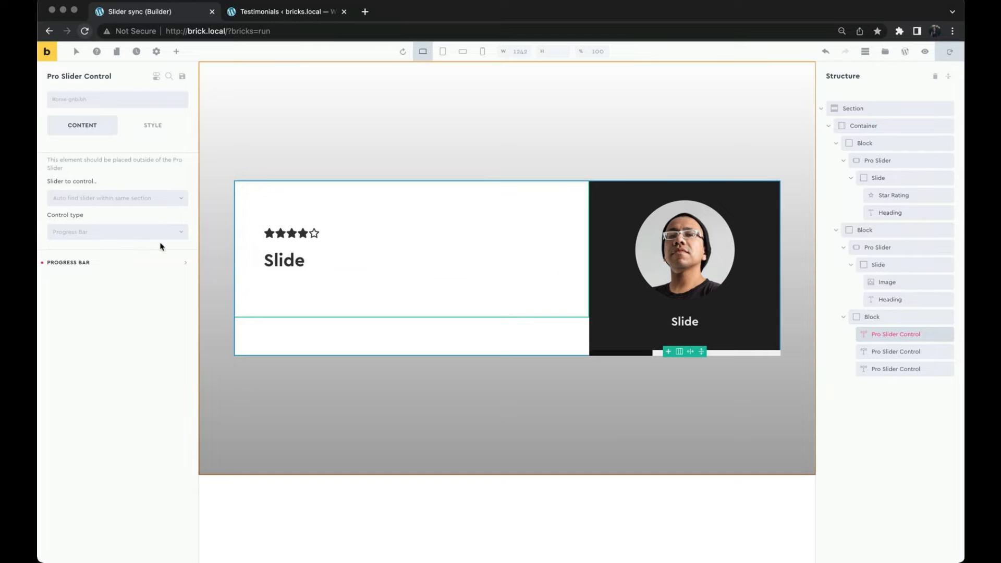
Set the control types of the three slider controls to Navigation Button, Counter and Navigation Button, in that order.
left_click(121, 232)
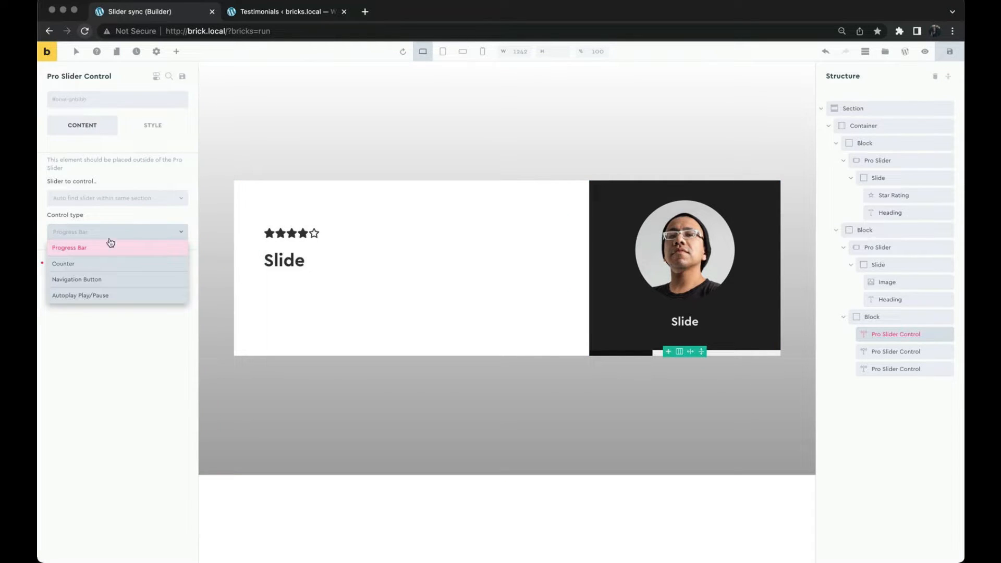
left_click(119, 280)
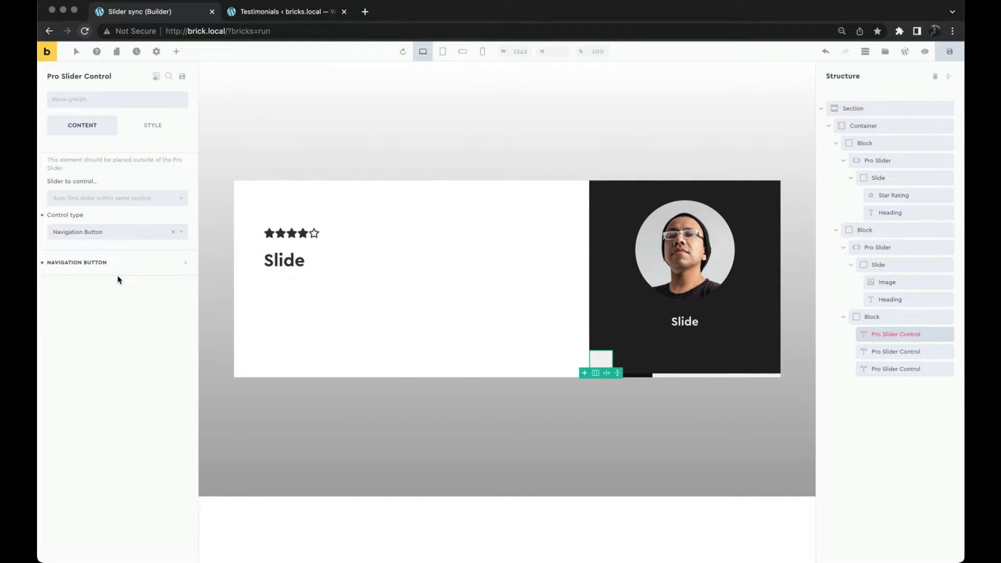
left_click(880, 352)
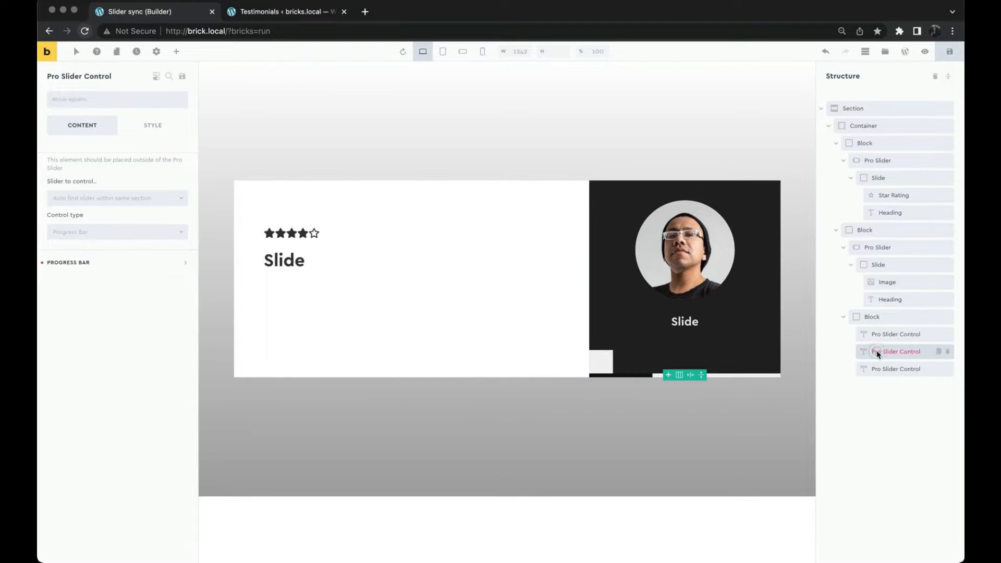
left_click(156, 236)
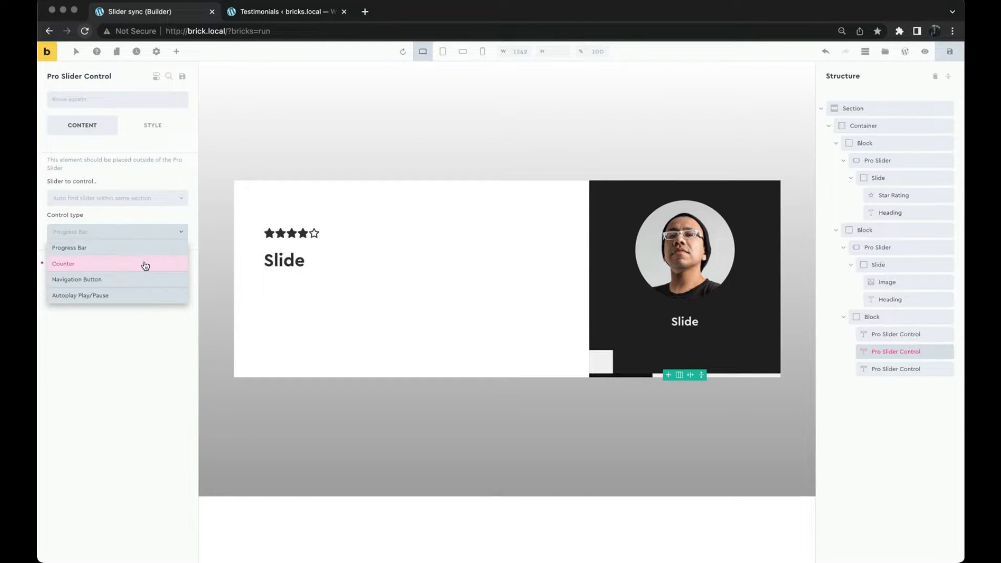
left_click(144, 264)
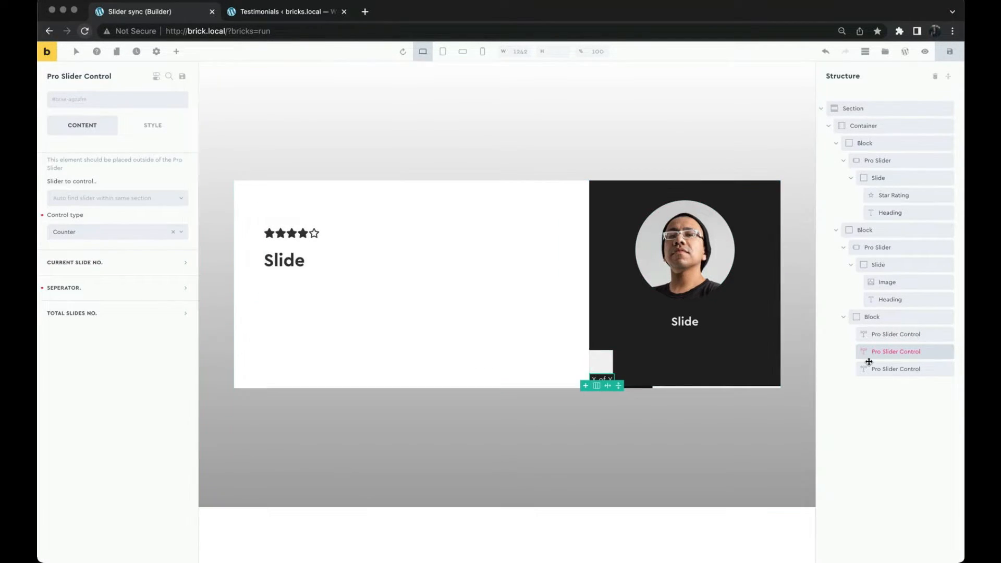
left_click(884, 370)
left_click(135, 235)
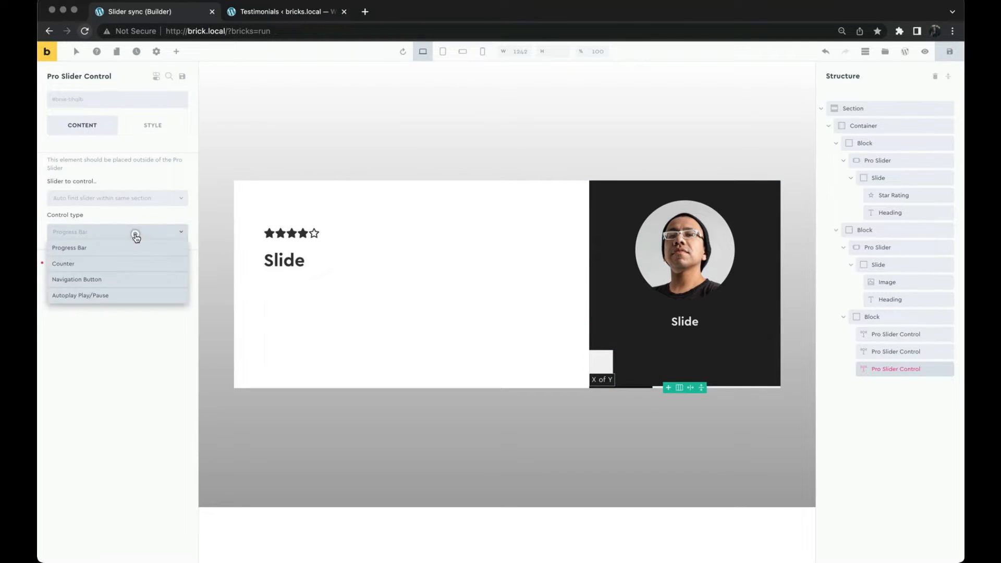
left_click(125, 279)
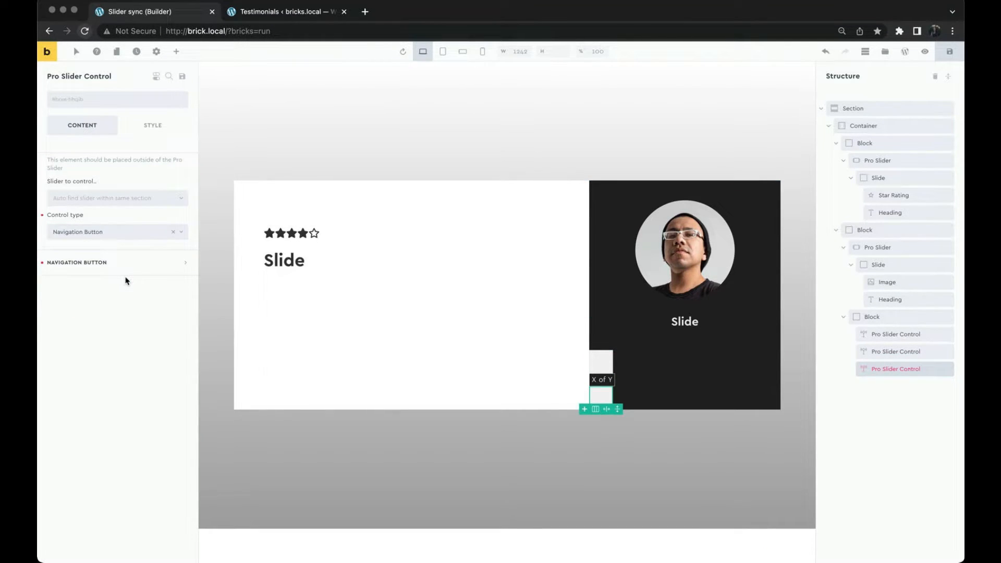
Lay out the controls block horizontally with Space around alignment on the main axis.
left_click(869, 318)
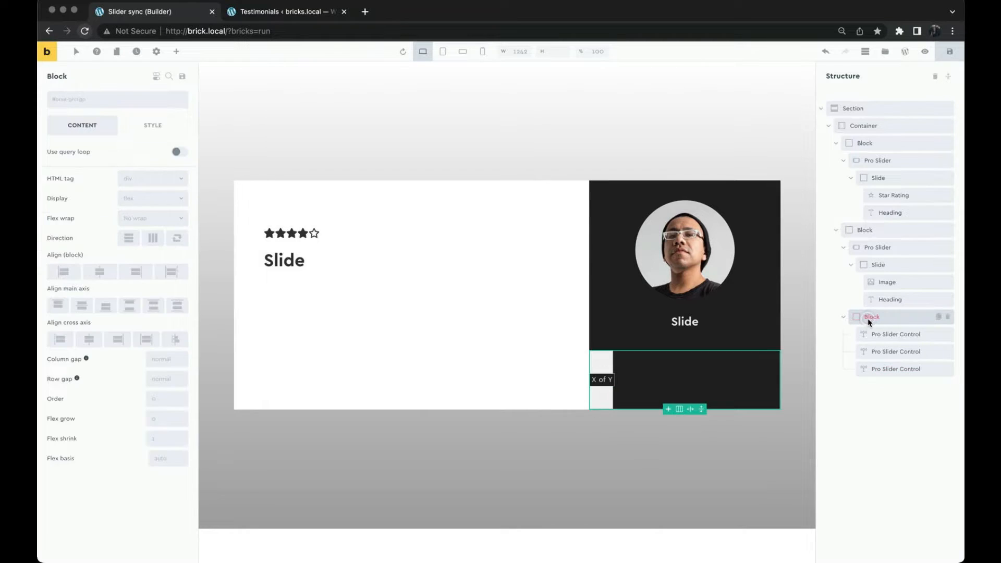
left_click(157, 239)
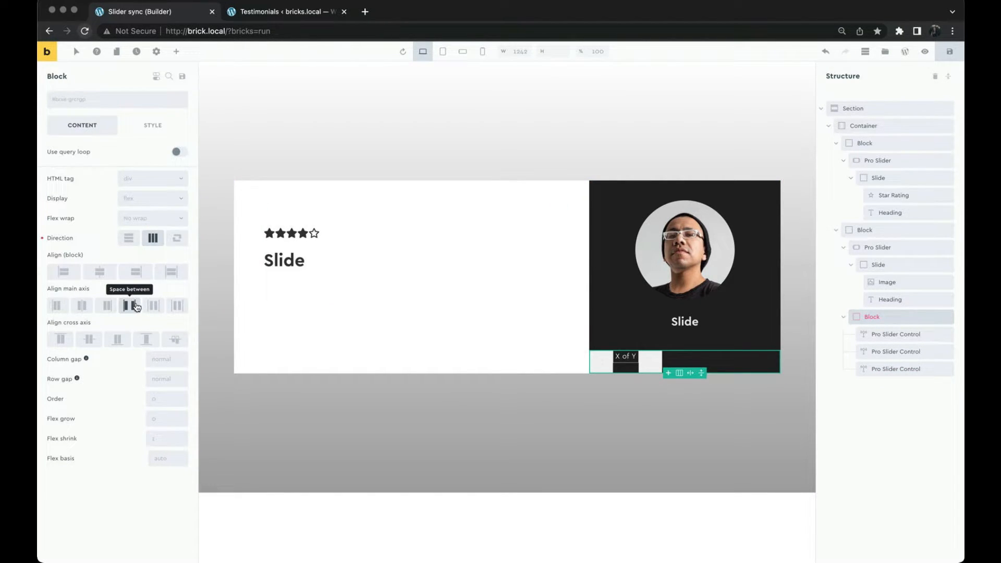
left_click(153, 306)
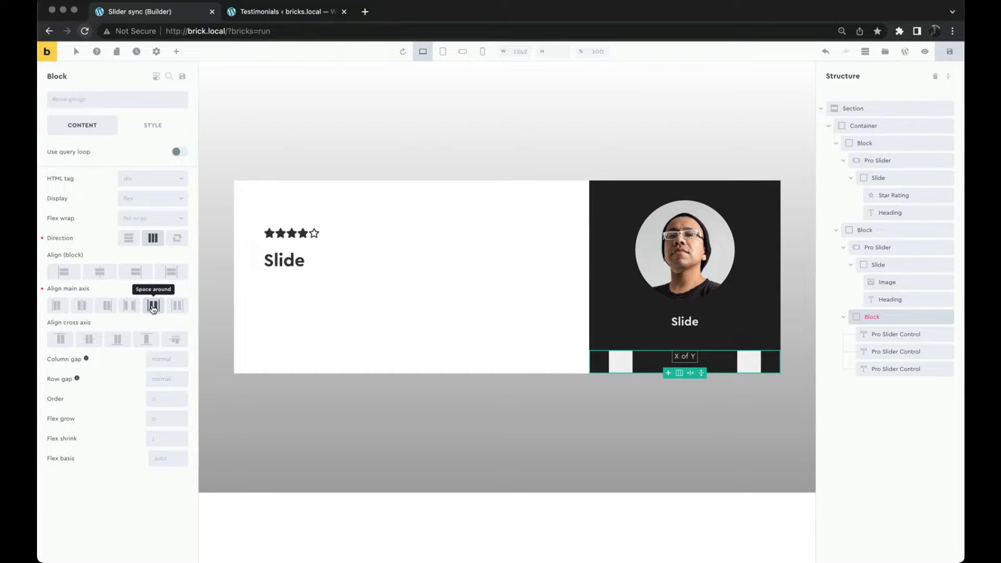
Set the dark block's padding to 30 on all four sides.
left_click(867, 233)
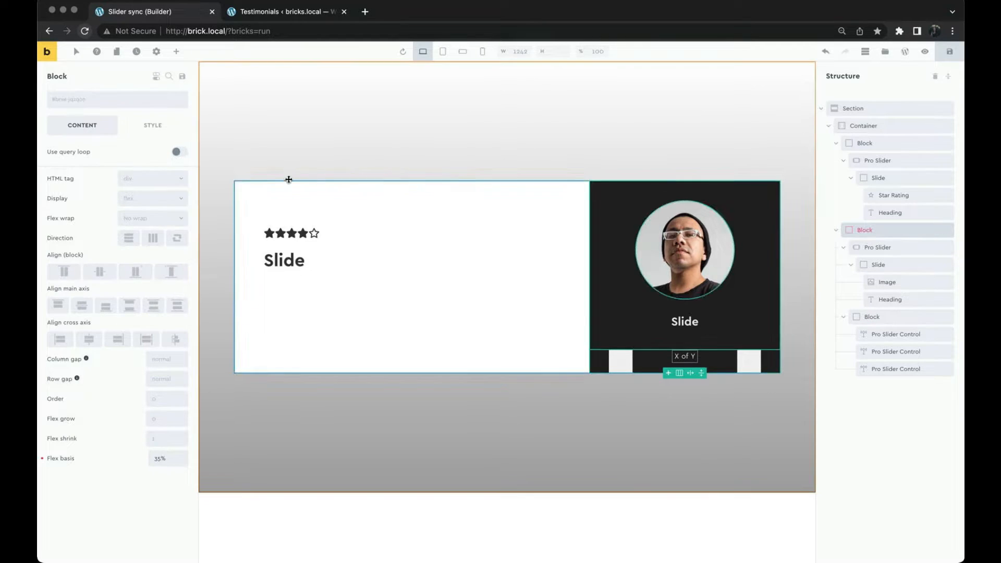
left_click(175, 134)
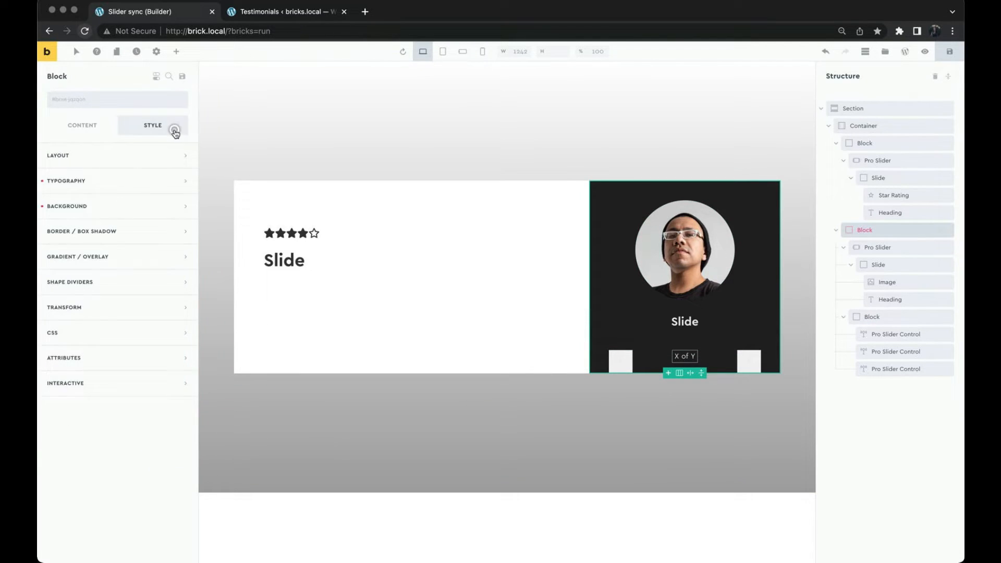
left_click(157, 160)
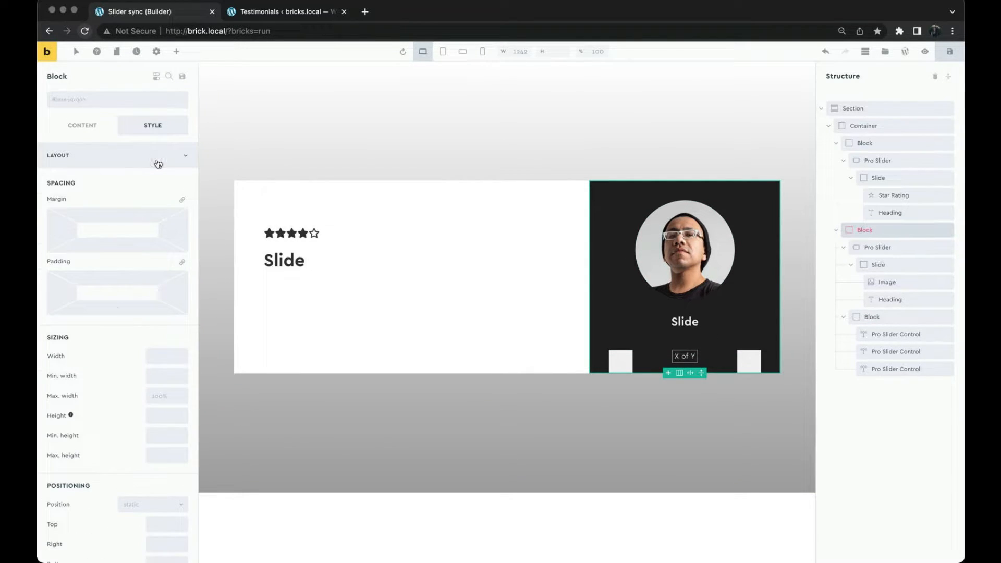
left_click(120, 275)
type("30")
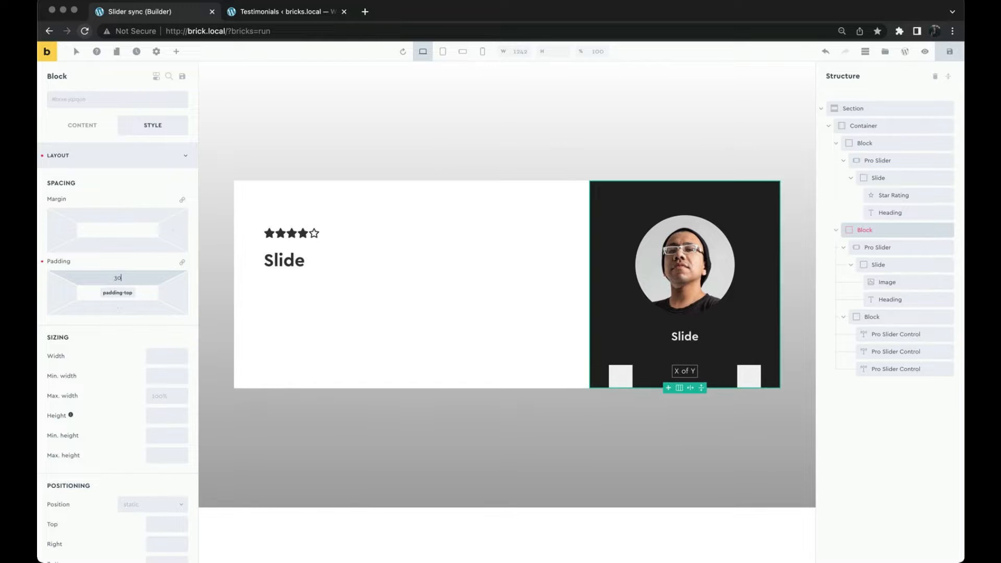
left_click(182, 262)
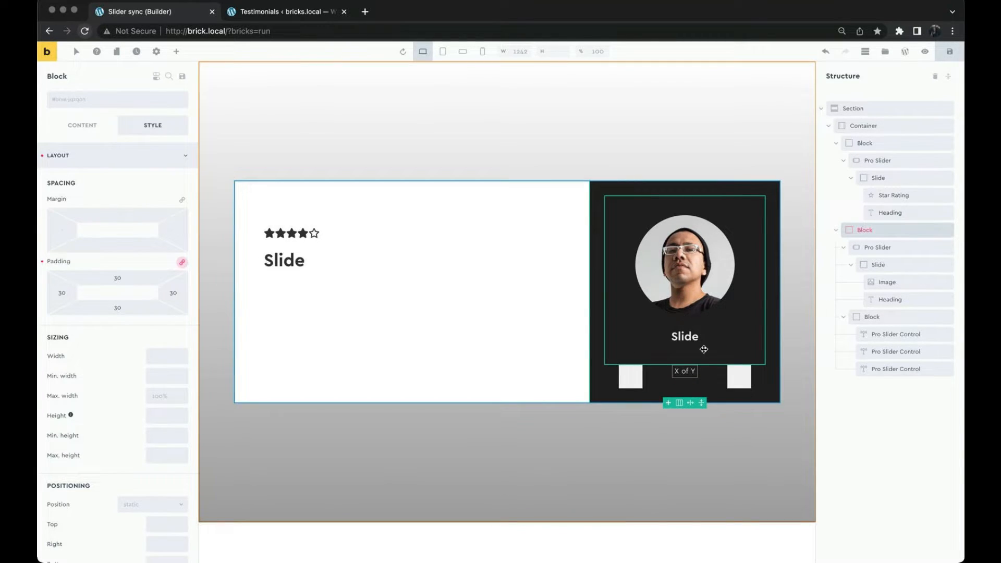
Center the controls block's items on the cross axis.
left_click(861, 318)
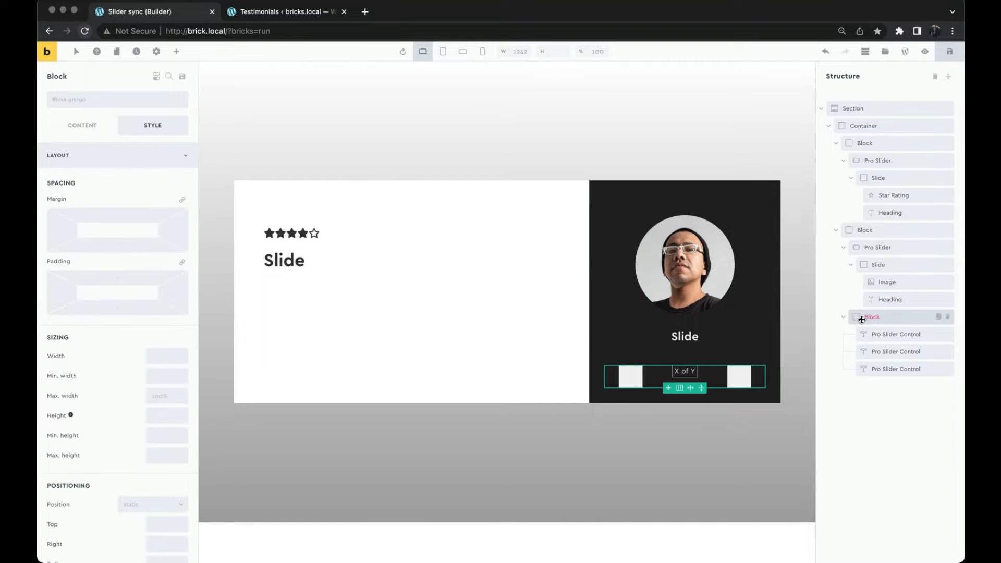
left_click(103, 133)
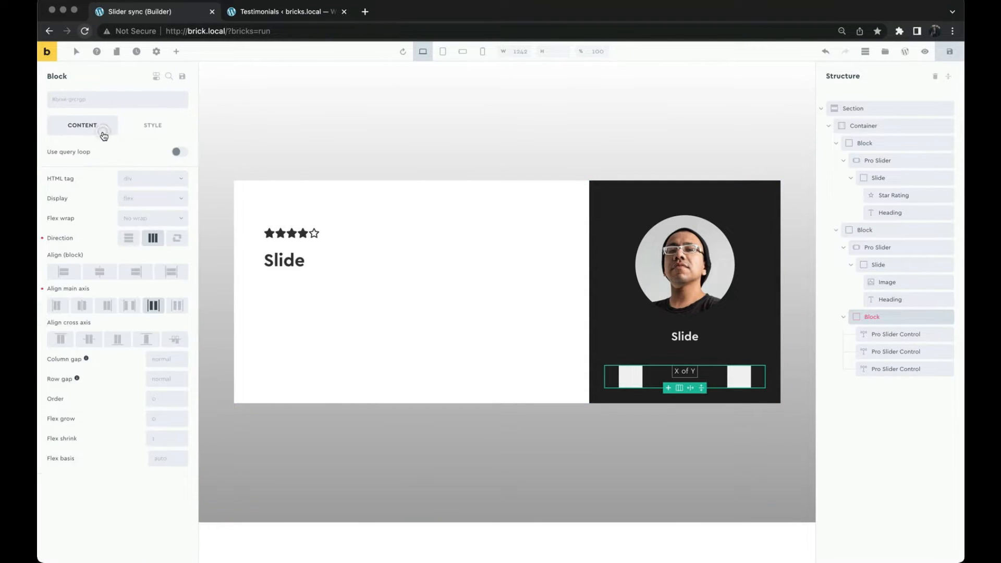
left_click(90, 340)
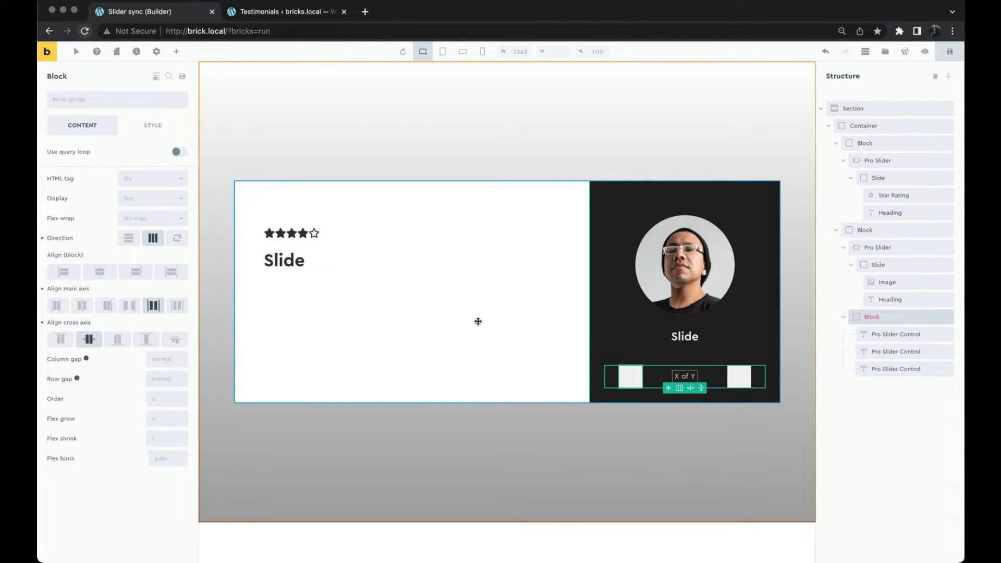
Set the controls block's typography color to #111.
left_click(152, 126)
left_click(144, 155)
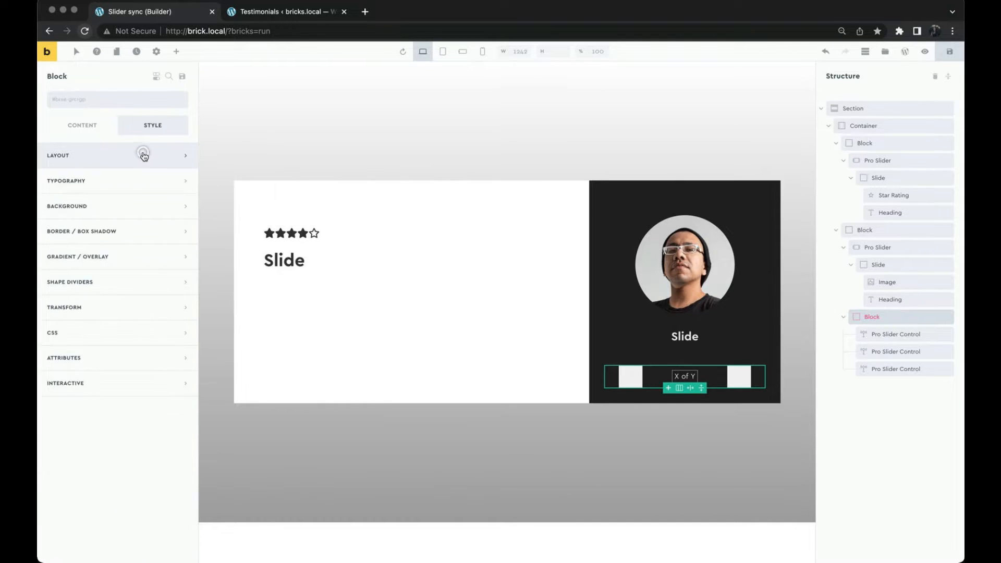
left_click(136, 180)
left_click(181, 206)
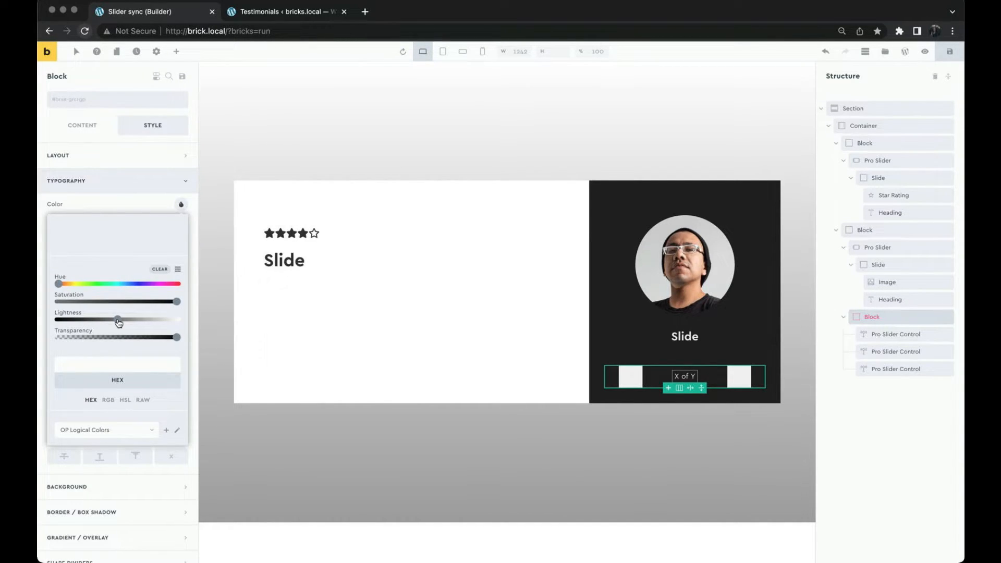
type("#111")
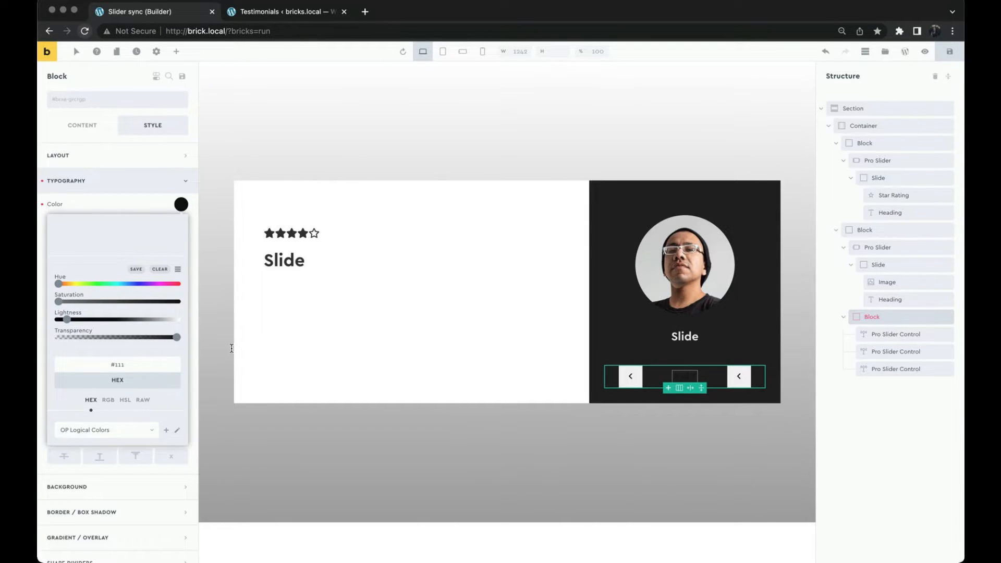
Set the counter control's typography color to #fff.
left_click(884, 352)
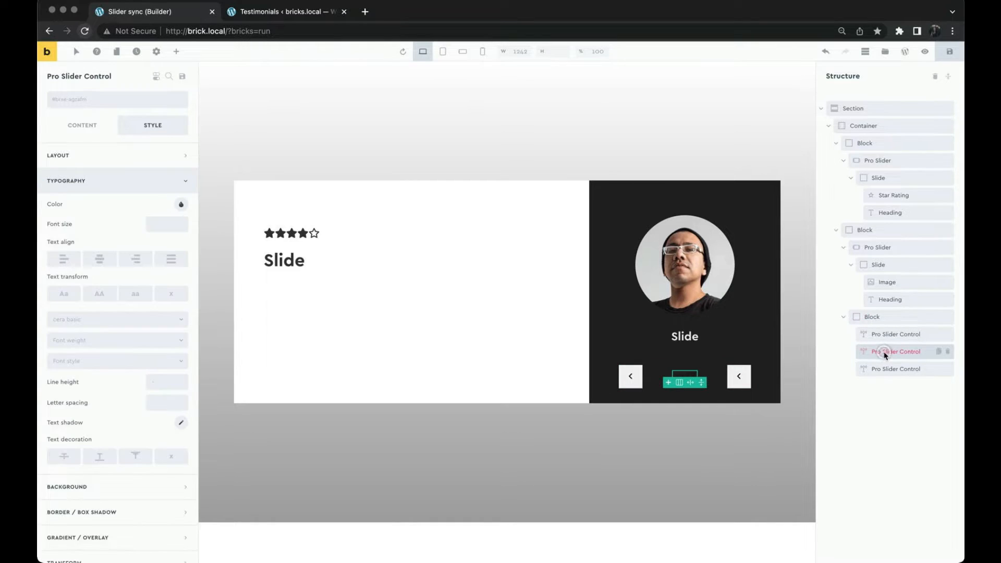
left_click(181, 205)
left_click(124, 370)
type("#fff")
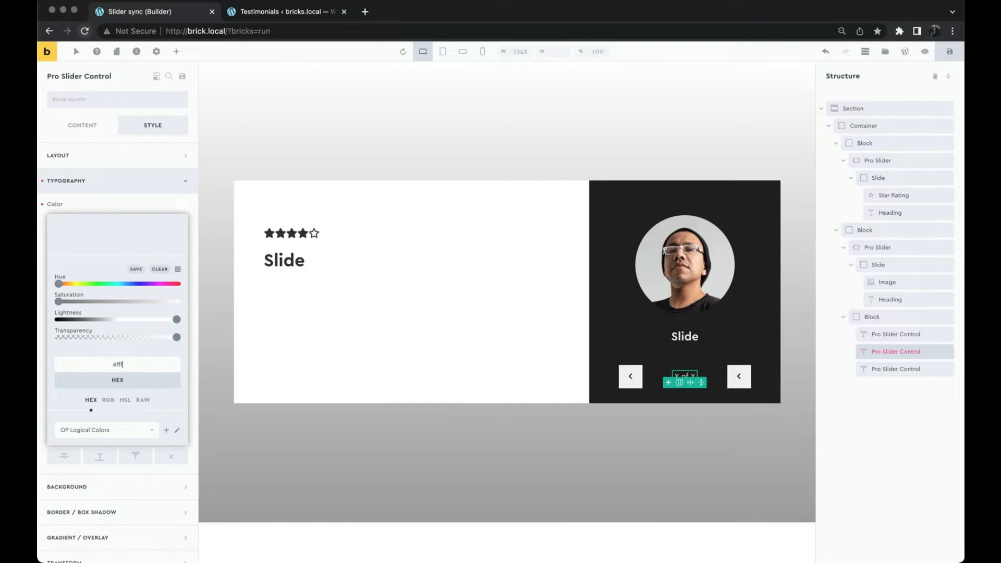
left_click(769, 317)
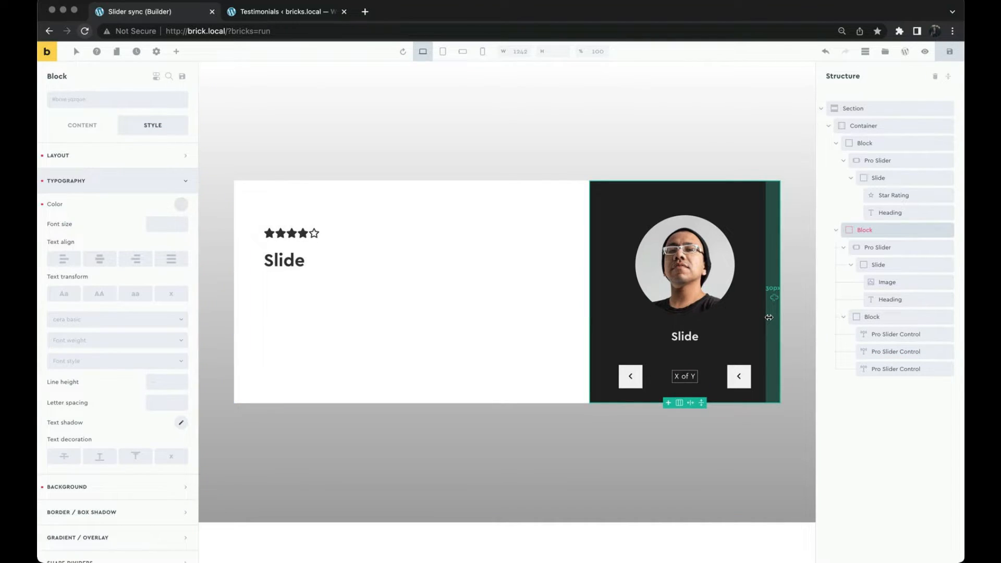
Set the third Pro Slider Control's navigation type to Next.
left_click(746, 375)
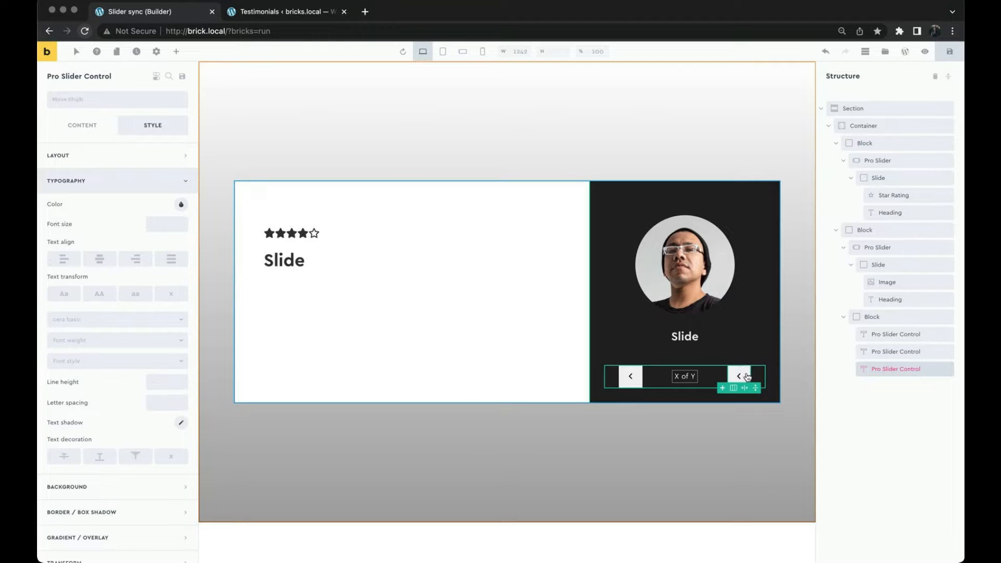
left_click(100, 133)
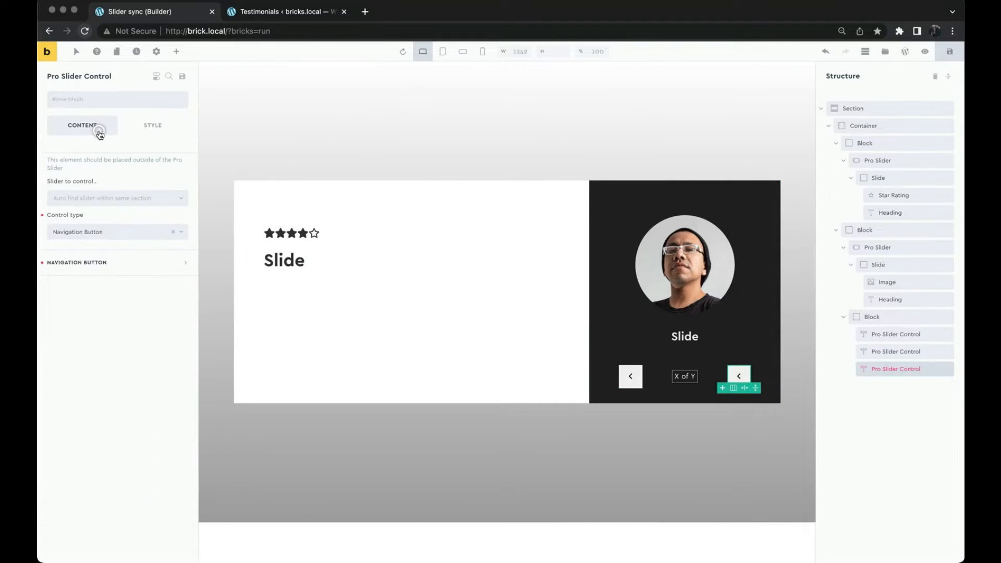
left_click(99, 259)
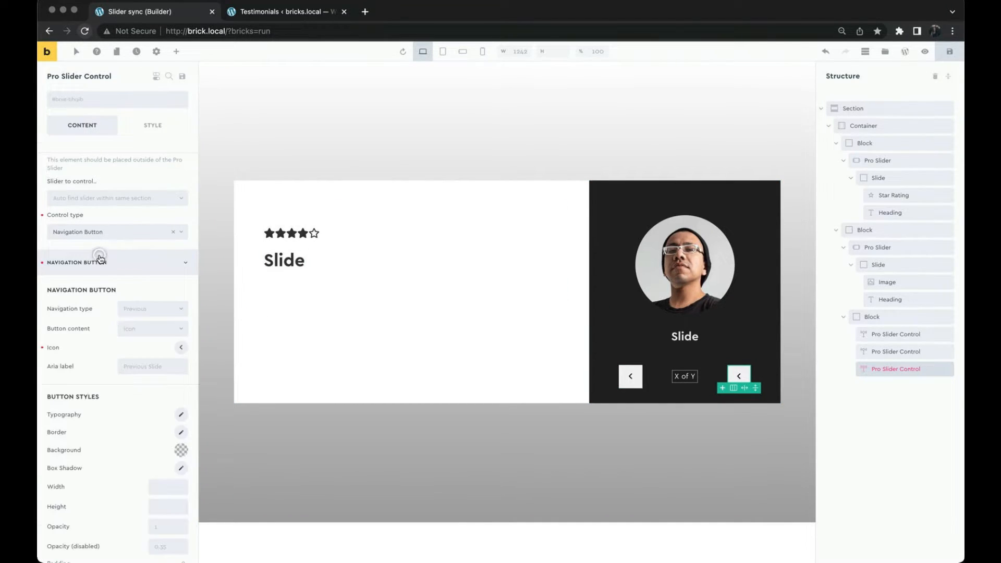
left_click(142, 311)
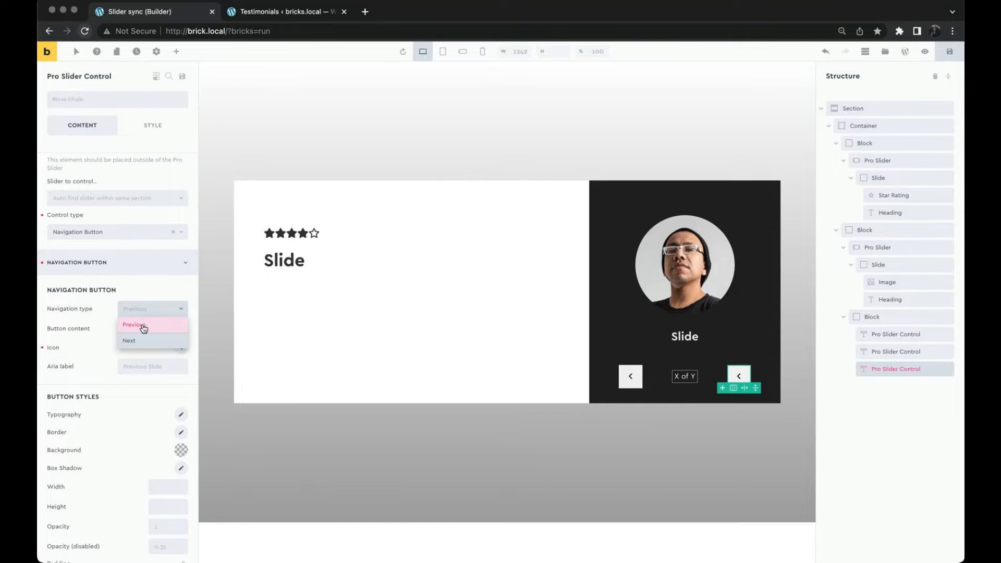
left_click(156, 341)
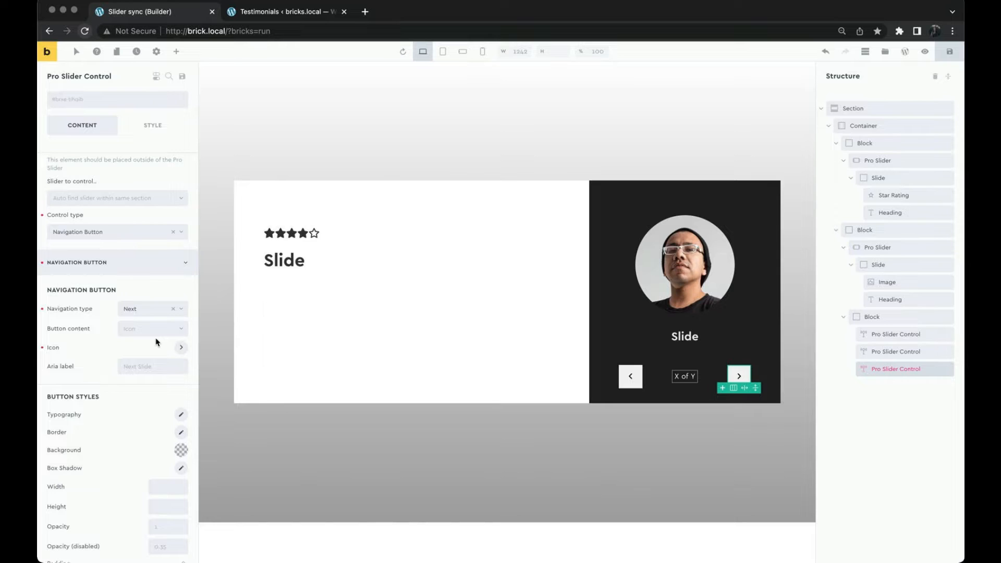
left_click(181, 347)
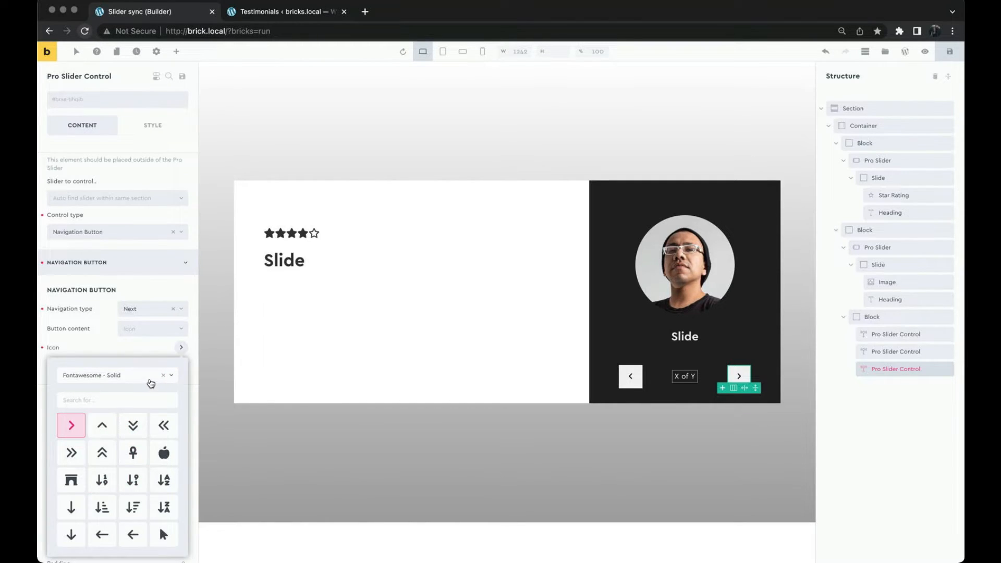
left_click(147, 377)
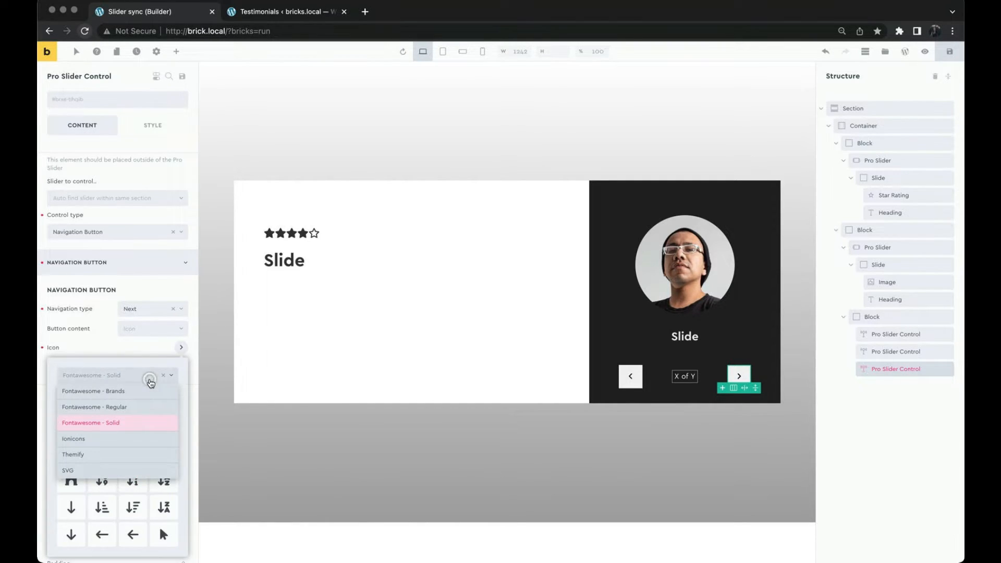
left_click(153, 328)
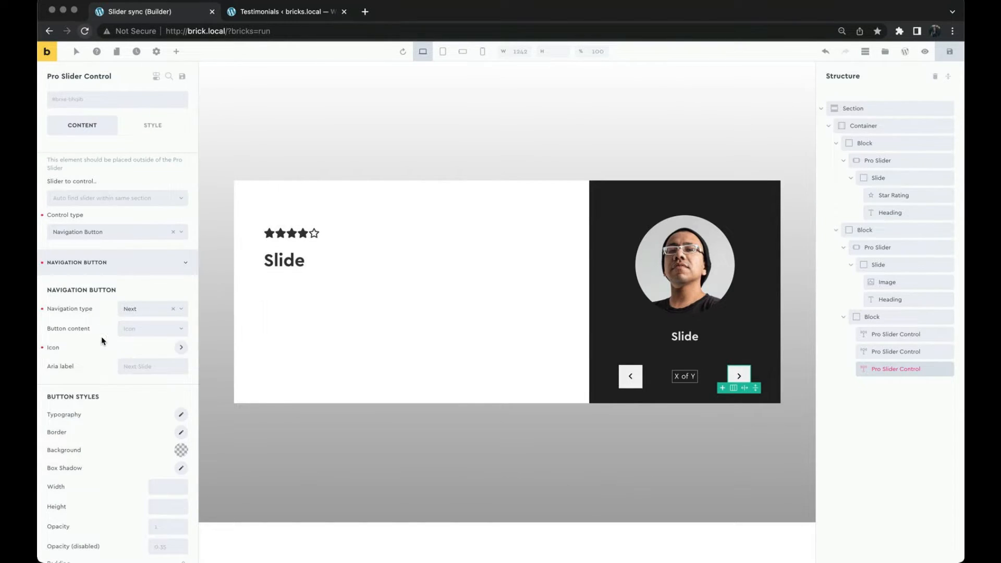
Round the next navigation button's border with a linked radius of 100 on all four corners.
scroll(118, 334, "down", 2)
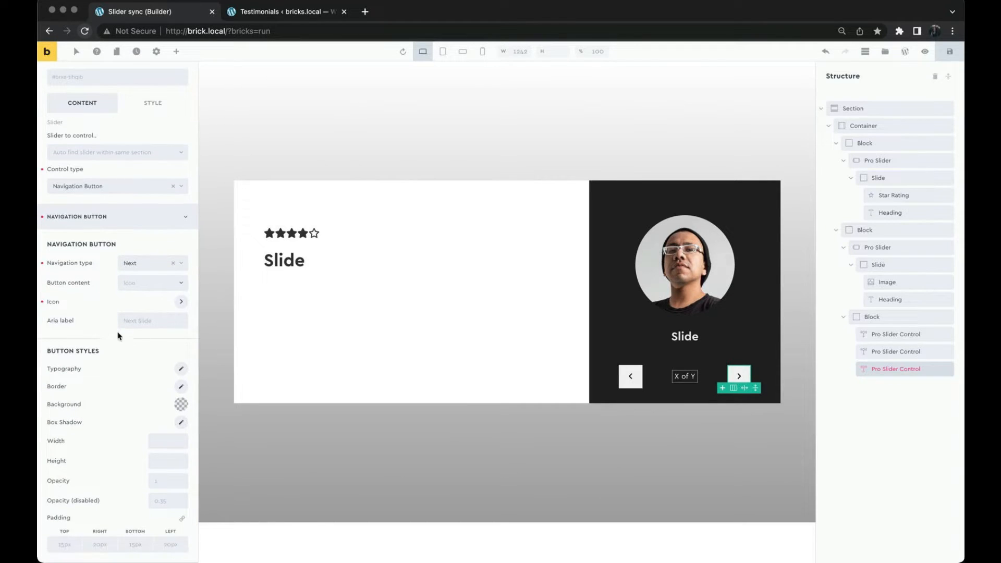
left_click(180, 386)
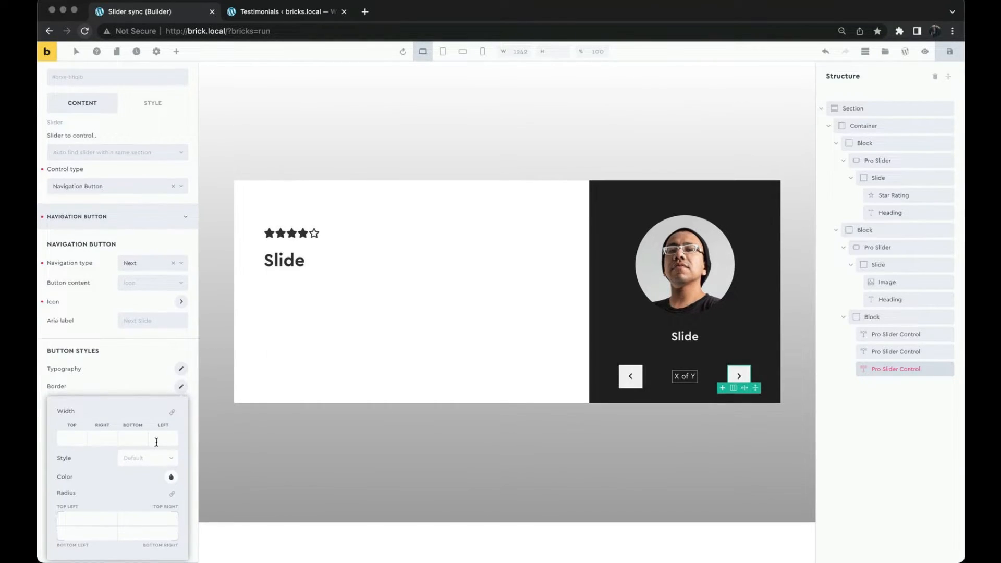
left_click(175, 494)
left_click(100, 517)
type("100")
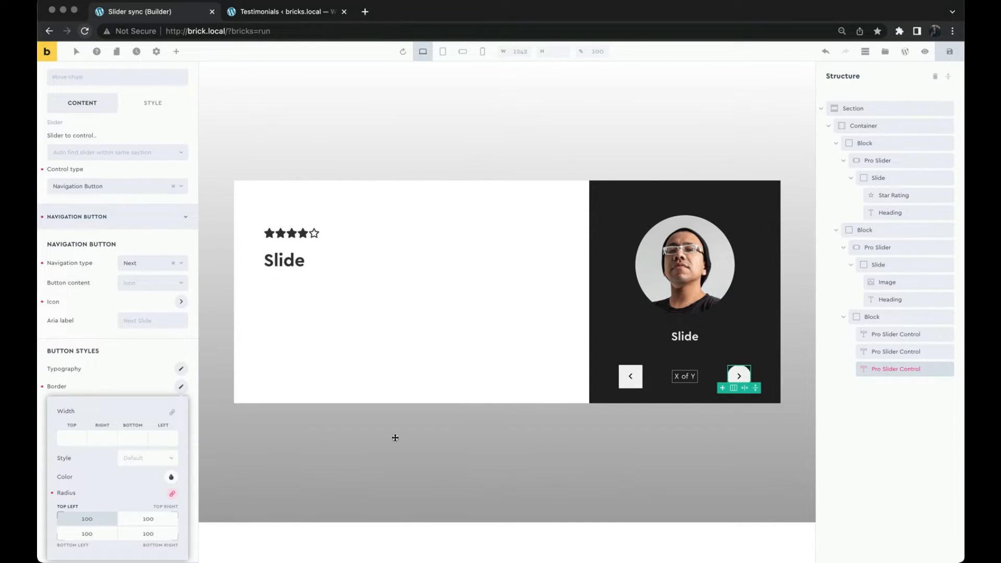
Give the previous navigation button a linked border radius of 100 on all corners.
left_click(879, 336)
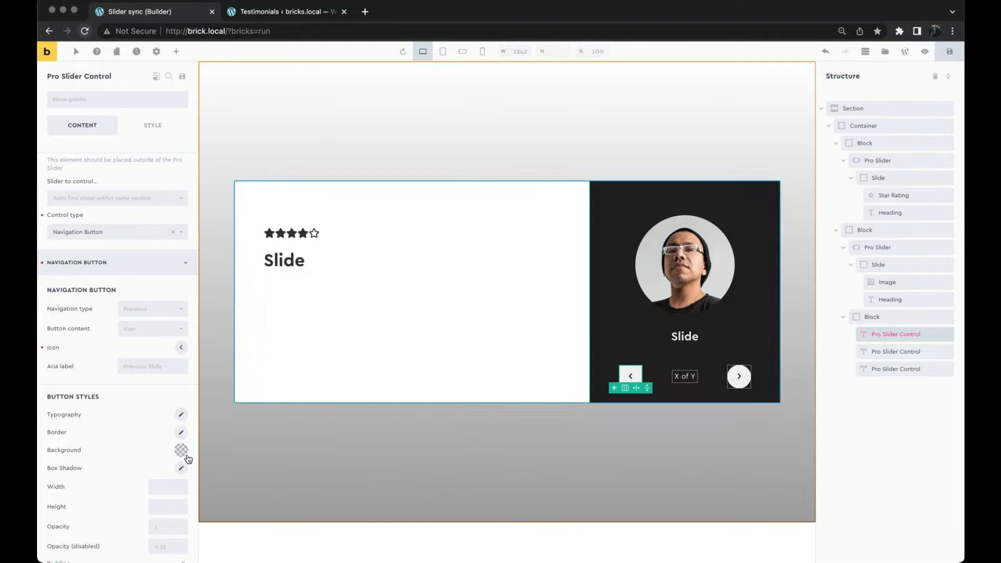
left_click(180, 434)
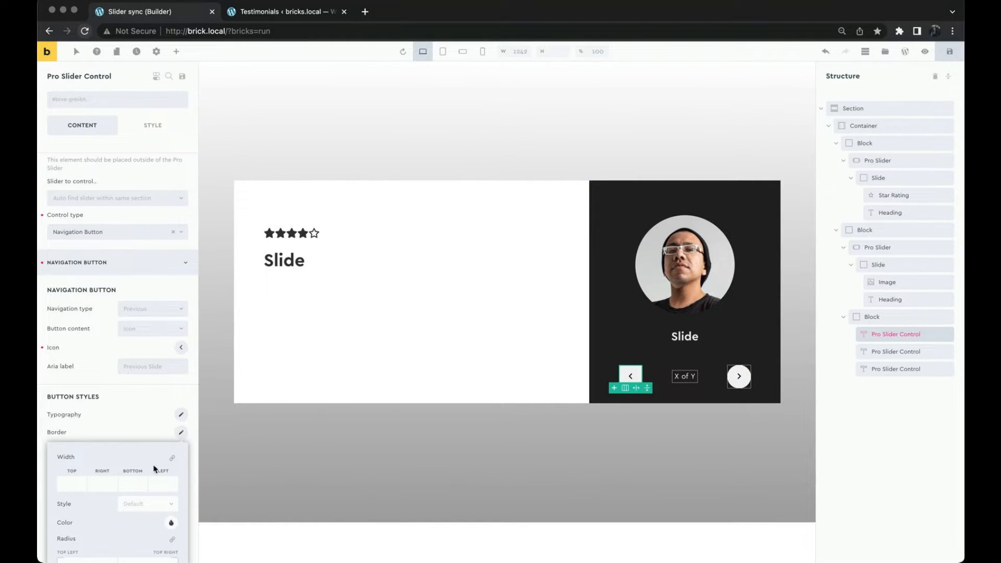
scroll(142, 479, "down", 2)
left_click(171, 493)
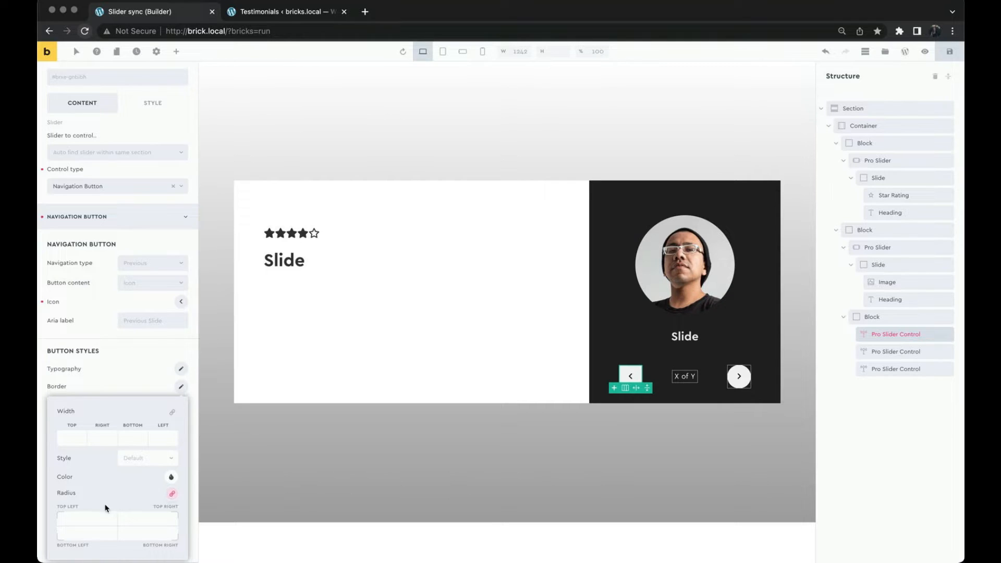
left_click(97, 516)
type("100")
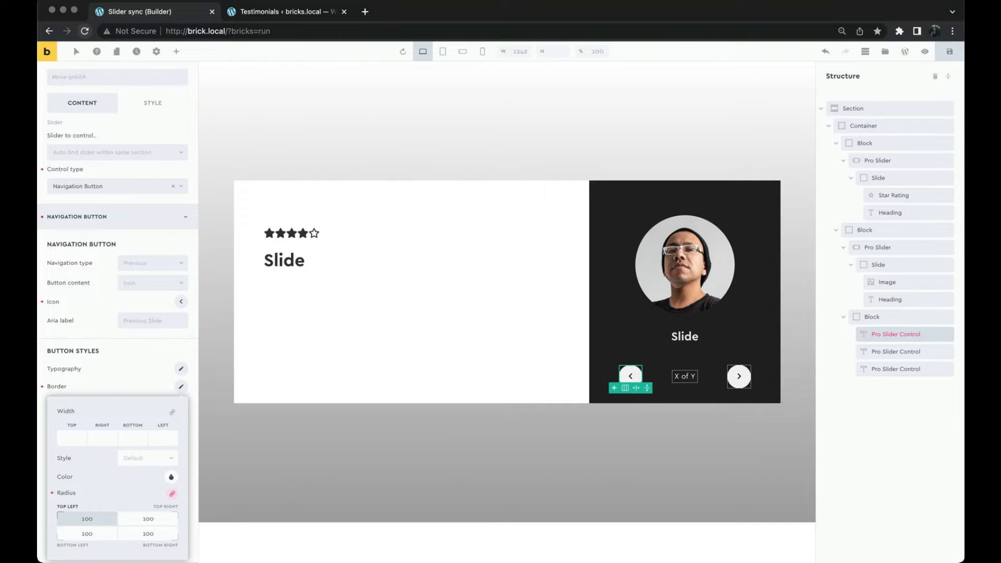
left_click(451, 347)
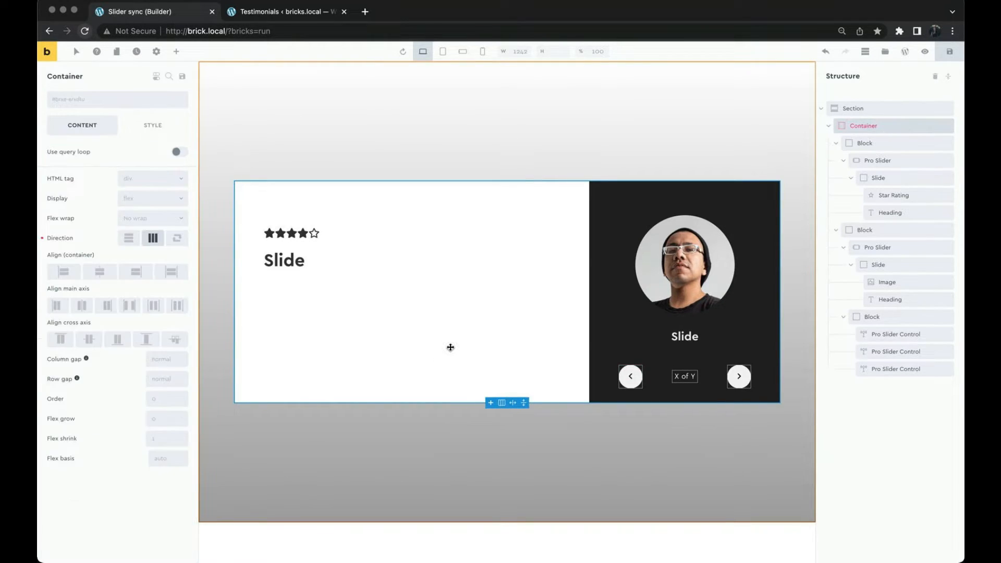
Collapse both Slide elements in the structure and rename the white block's slider to Pro Slider (main).
left_click(847, 181)
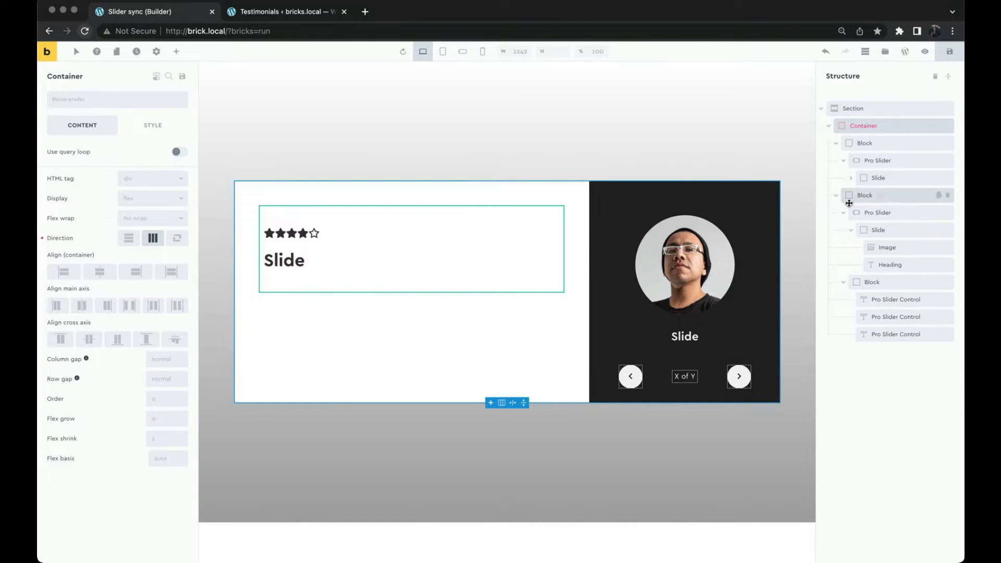
left_click(850, 232)
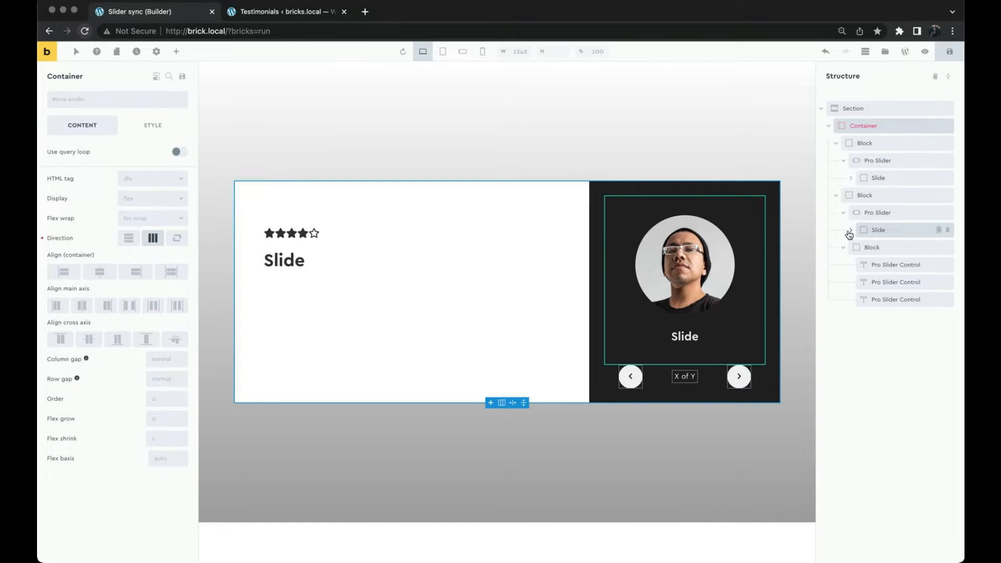
left_click(859, 160)
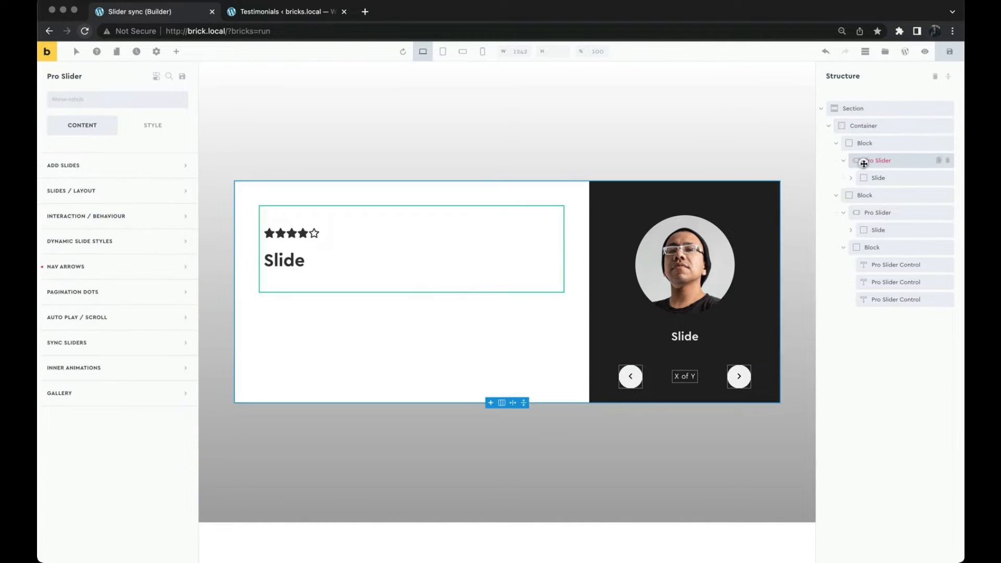
double_click(886, 161)
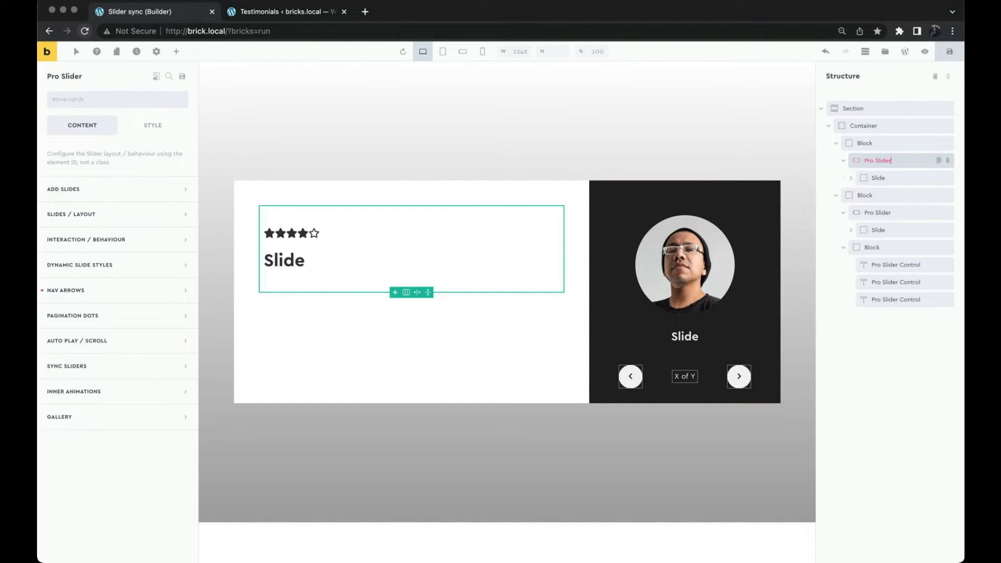
type("(main")
Set and save the main slider's element ID as #testimonial-main.
left_click(142, 105)
type("#")
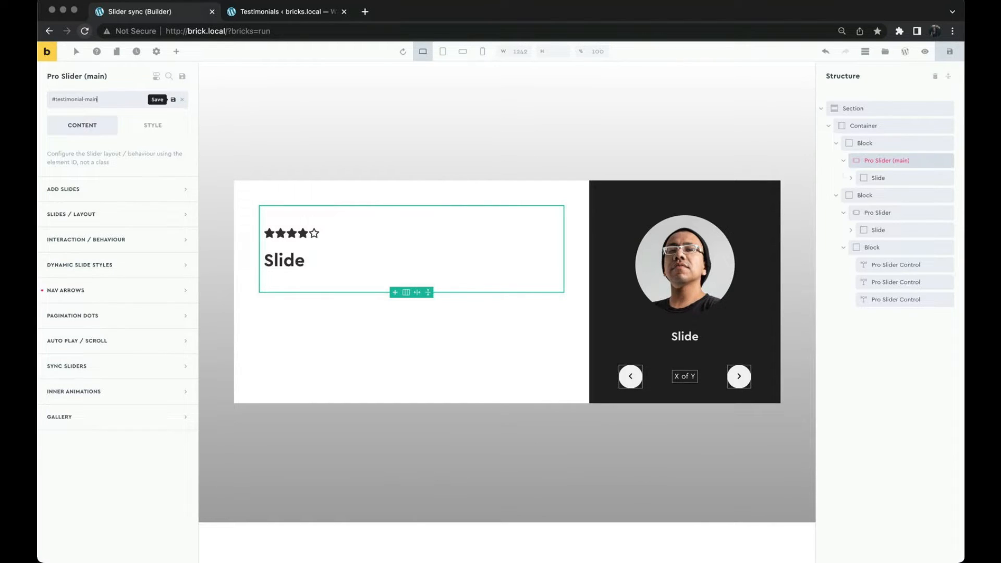
left_click(173, 100)
Enable sync on the dark block's Pro Slider, with #testimonial-main as the selector of the other slider to control.
left_click(869, 212)
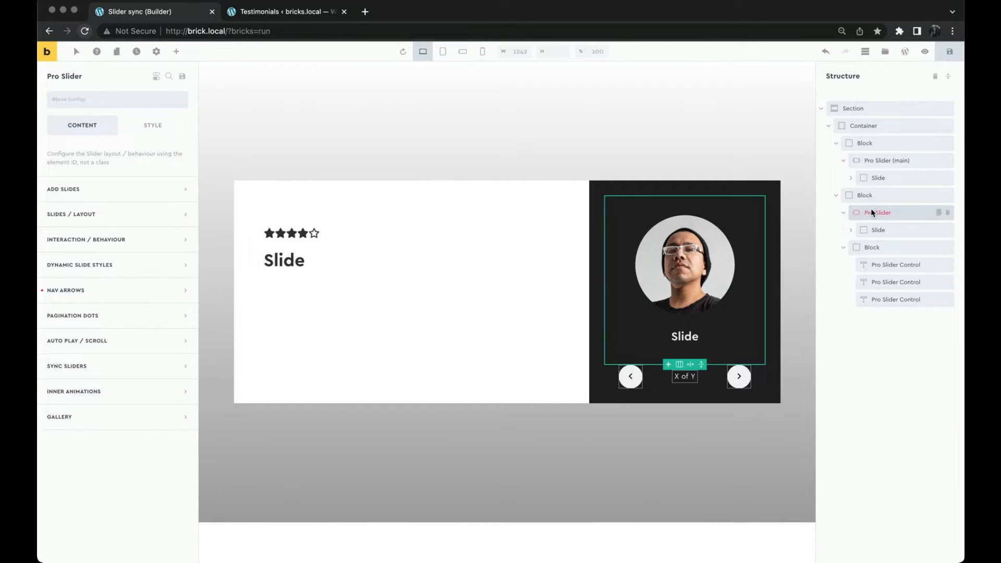
left_click(118, 365)
left_click(175, 428)
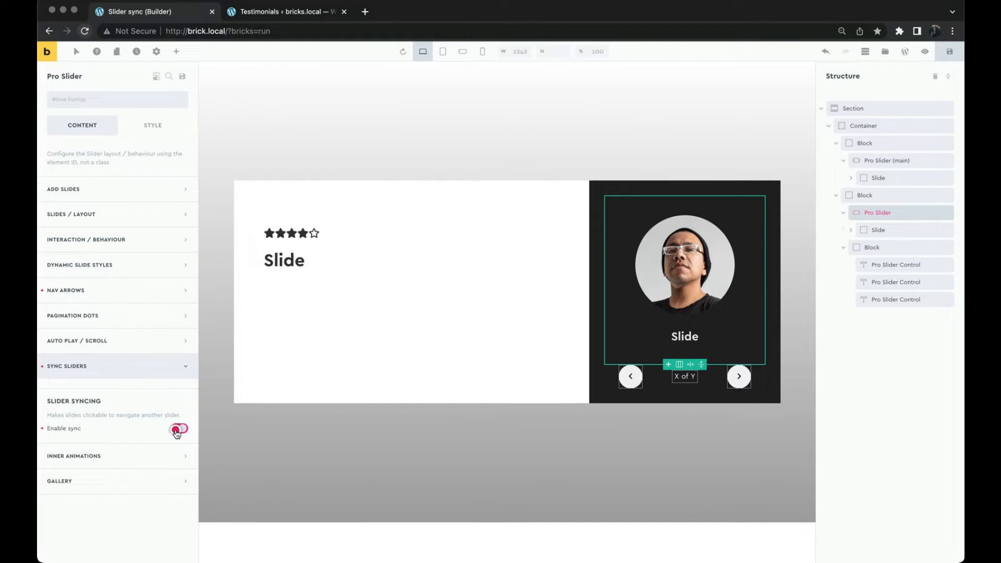
left_click(150, 460)
type("#testimonial-main")
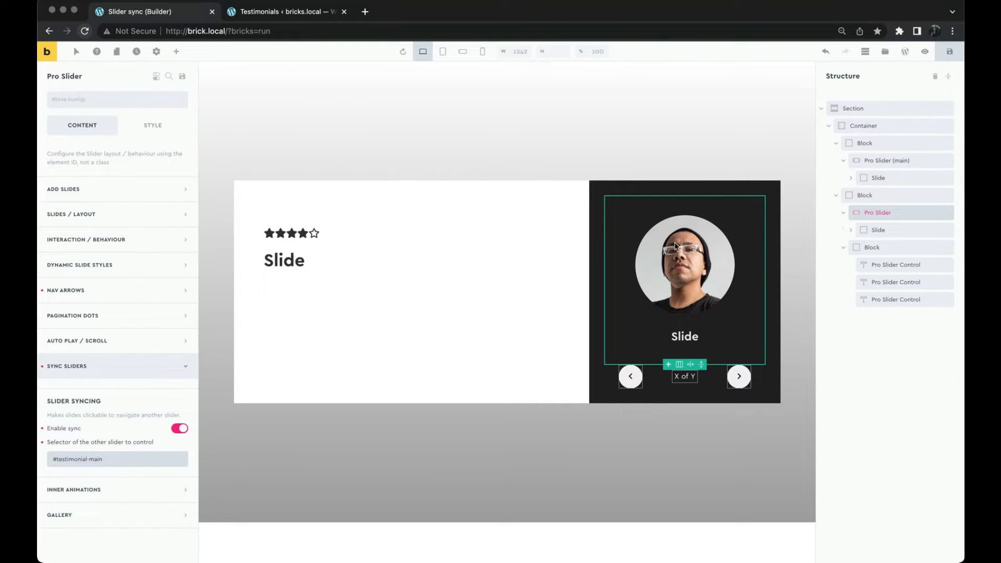
Save the page and load the brick.local front end in the other browser tab.
left_click(945, 55)
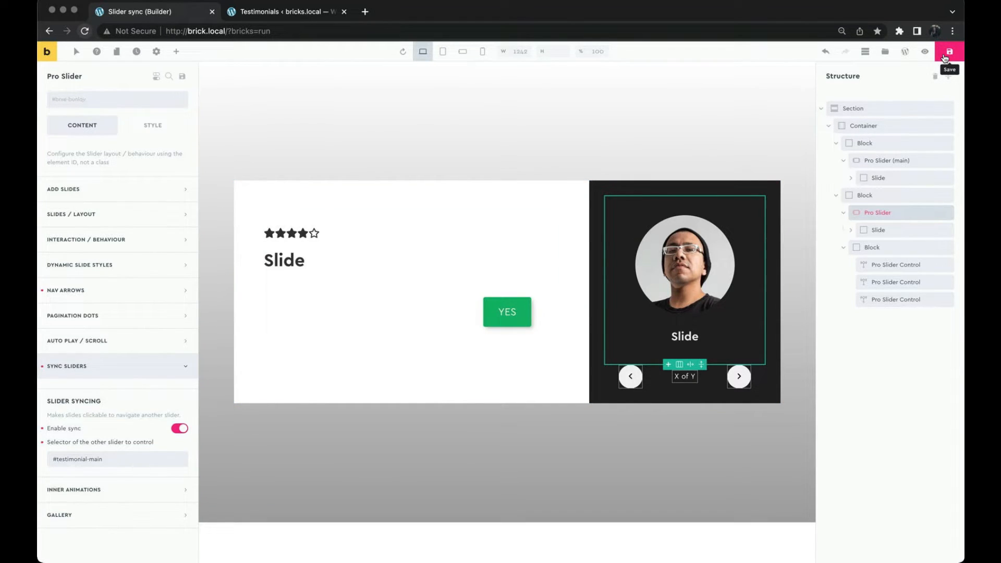
left_click(289, 15)
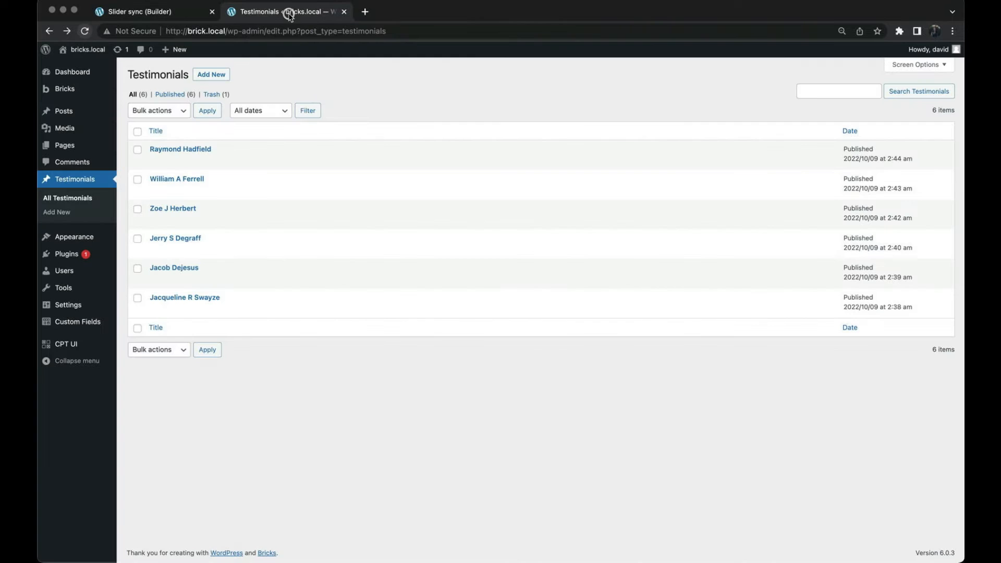
left_click_drag(228, 31, 465, 31)
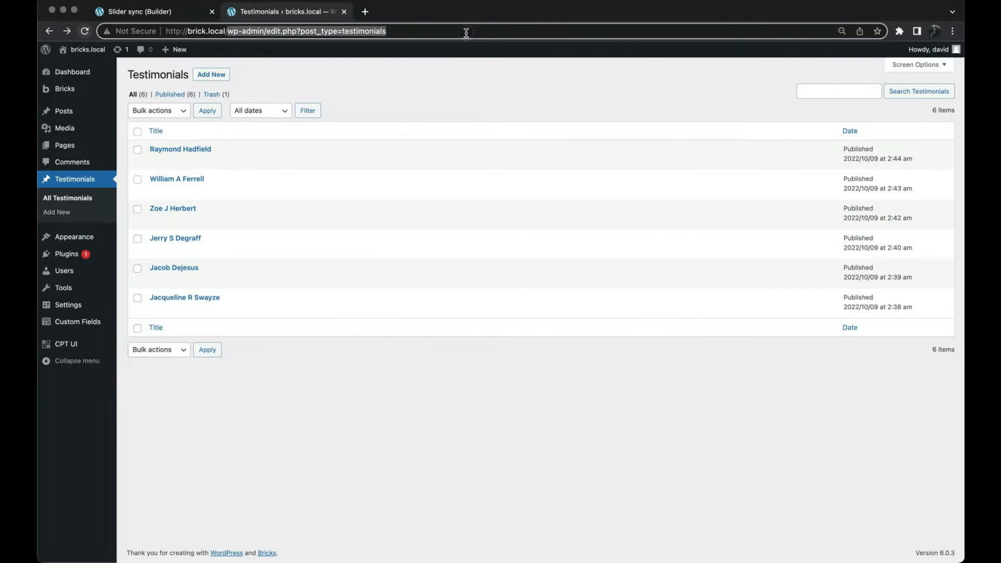
key("BackSpace")
key("Return")
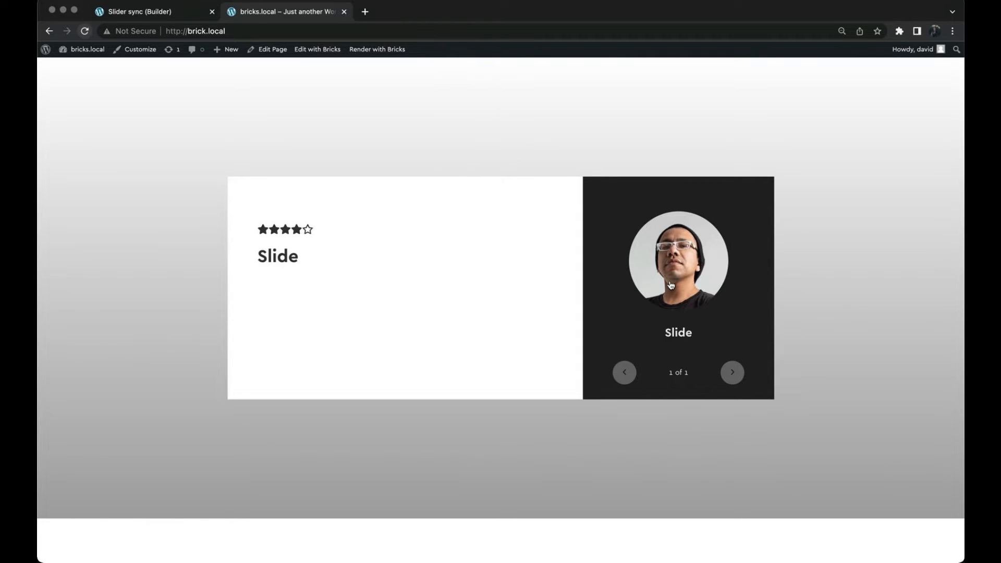
Return to the Bricks builder and set the dark block's margins to 30 top, 20 left, -20 right and -30 bottom.
left_click(166, 11)
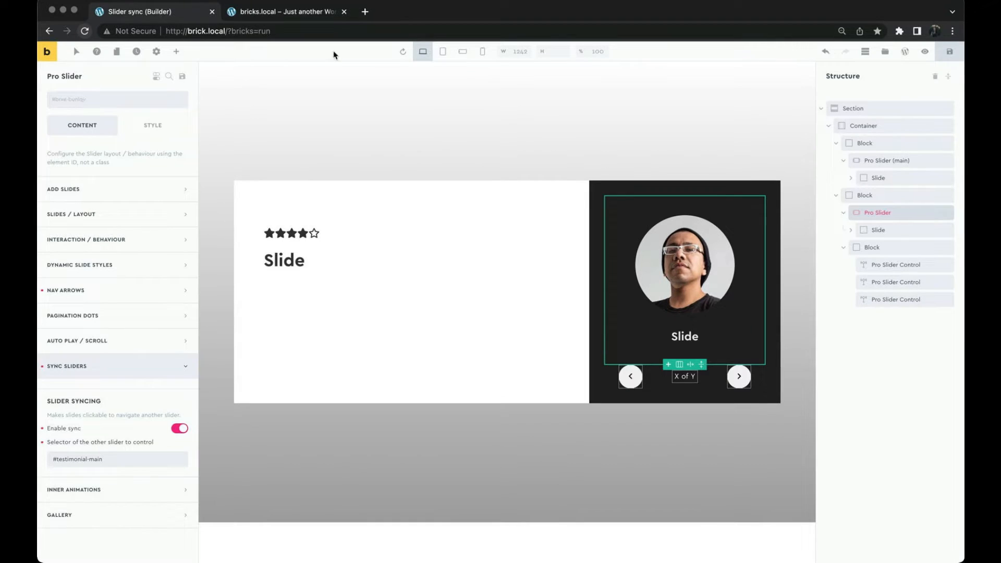
left_click(603, 188)
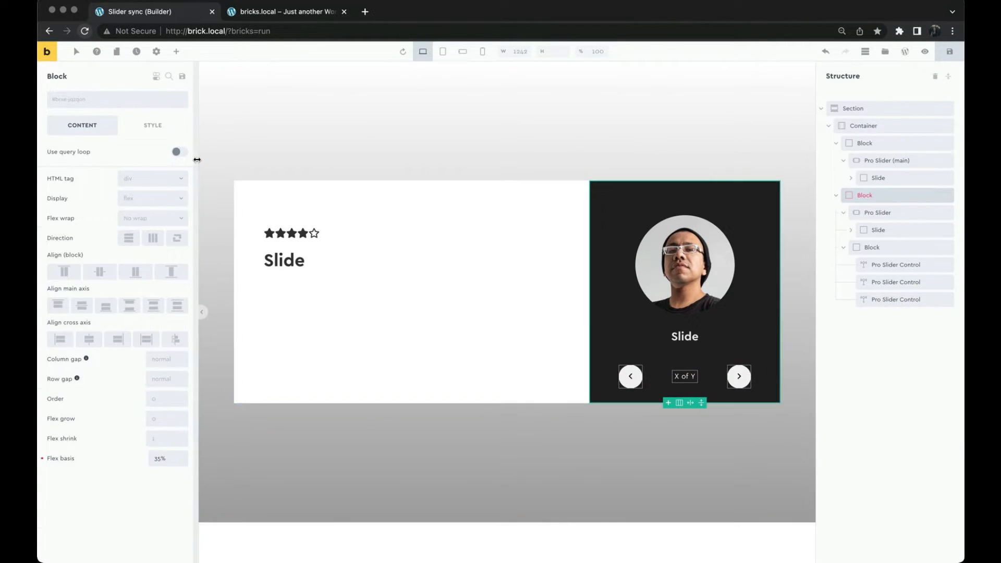
left_click(161, 132)
left_click(154, 152)
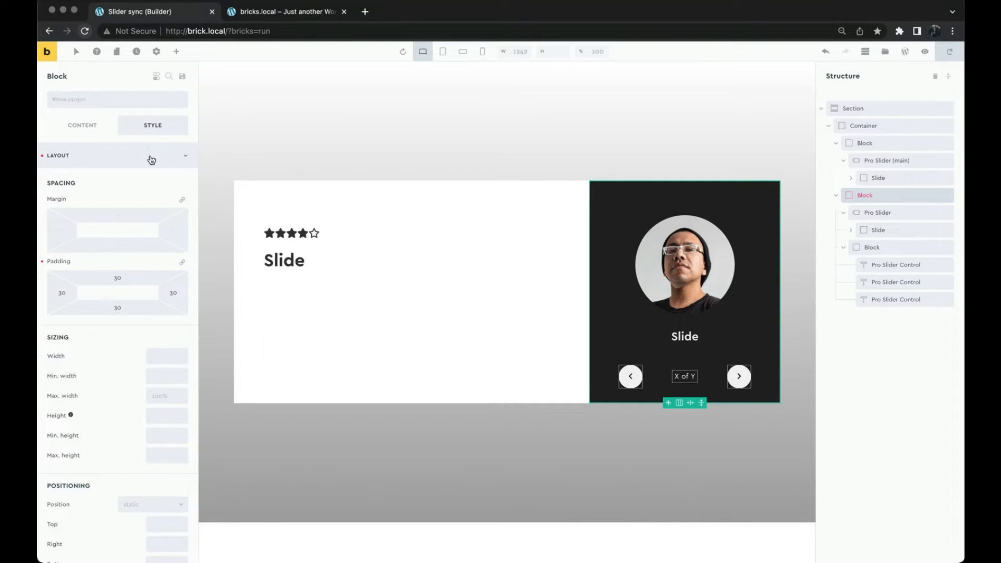
type("30")
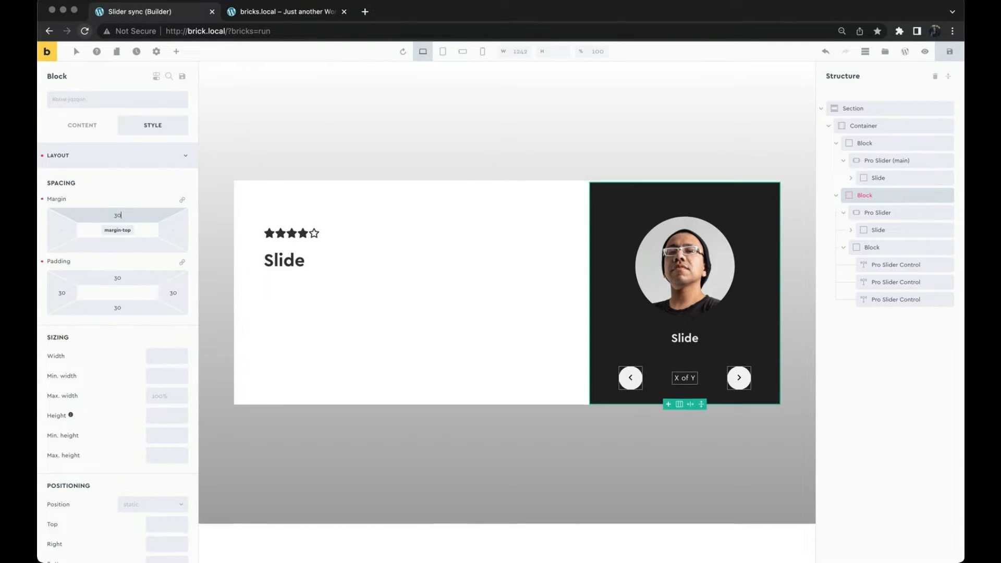
left_click(64, 231)
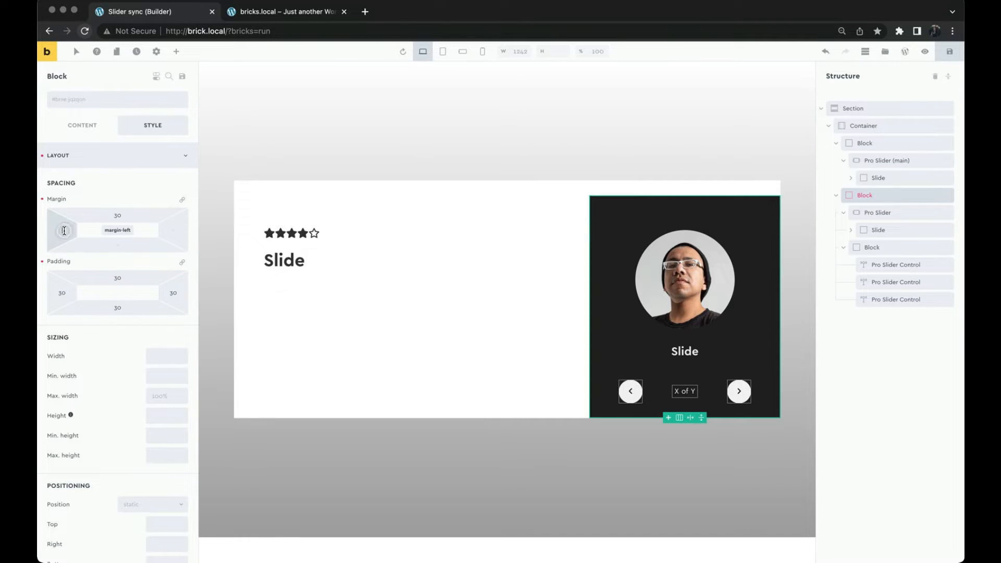
type("20")
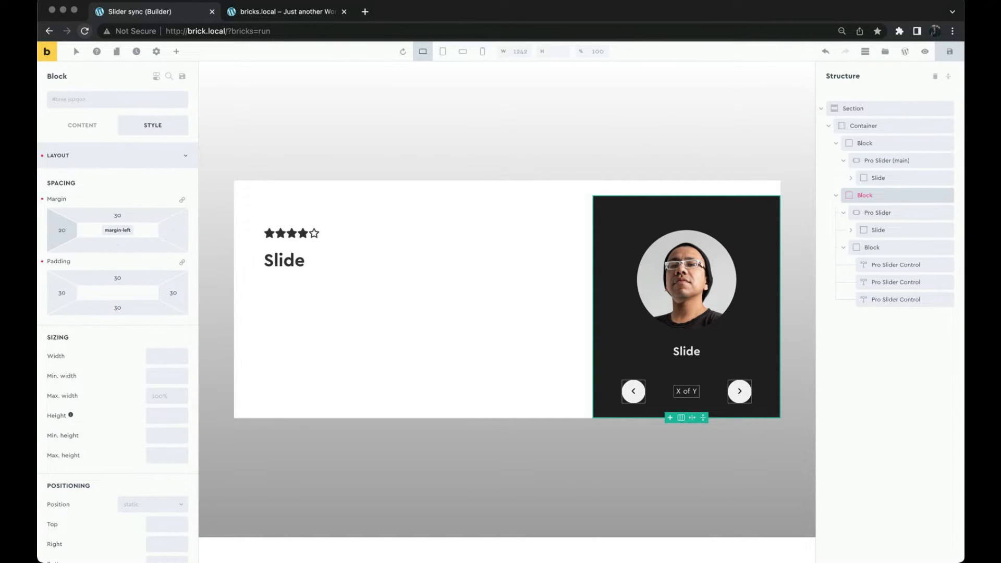
left_click(172, 230)
type("-20")
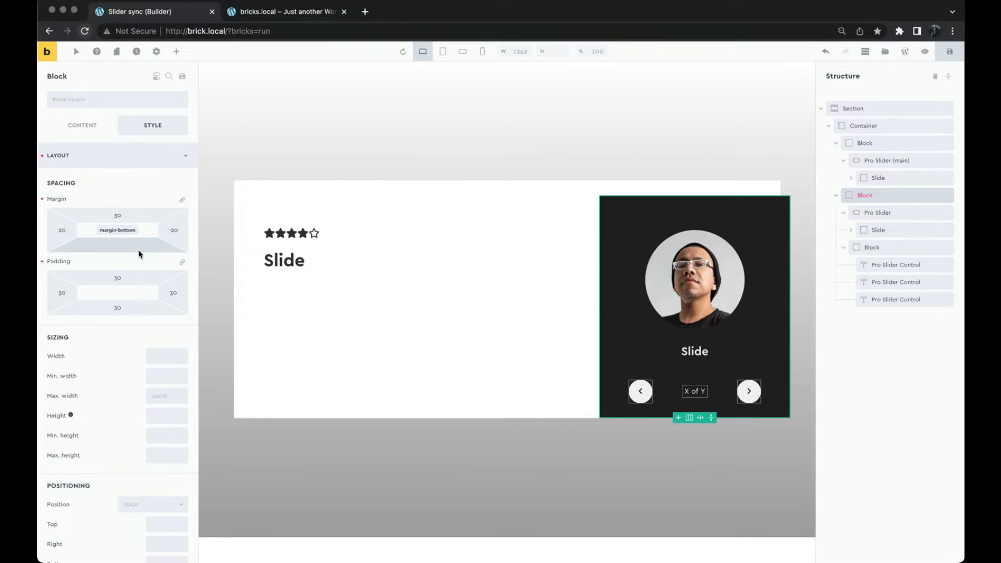
type("-30")
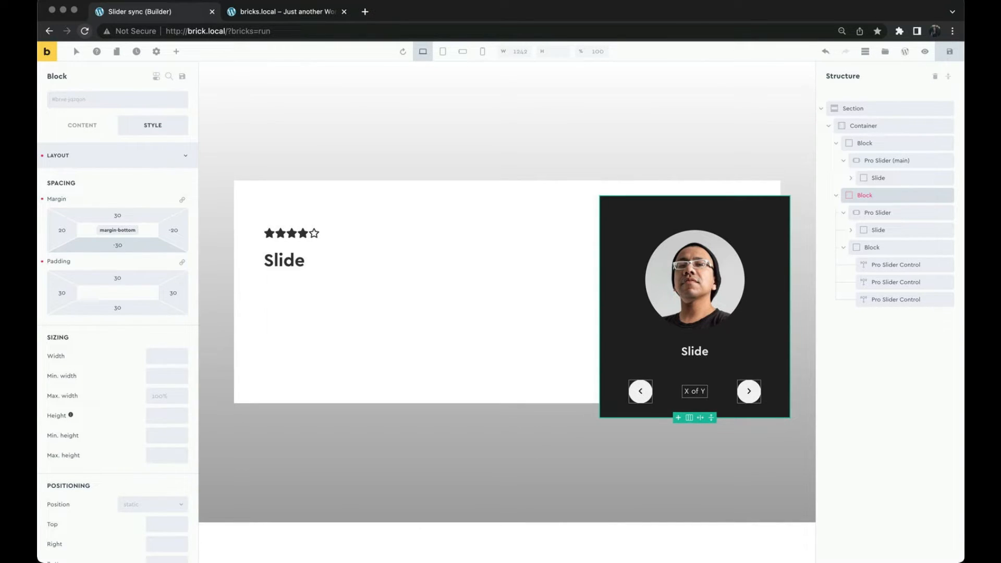
left_click(139, 161)
Give the dark block a box shadow with X 5, Y 10 and blur 50.
left_click(127, 231)
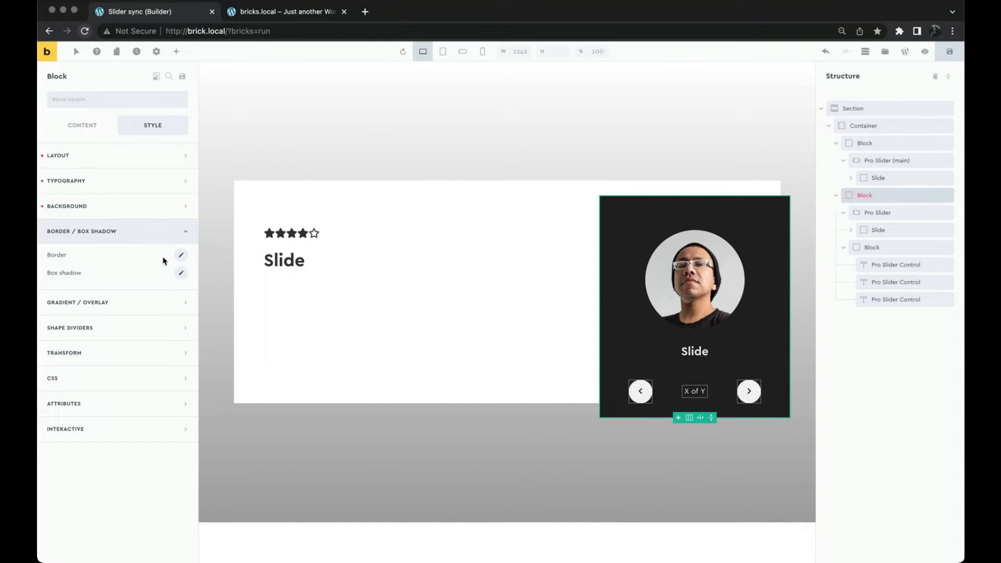
left_click(182, 274)
left_click(80, 322)
type("5")
key("Tab")
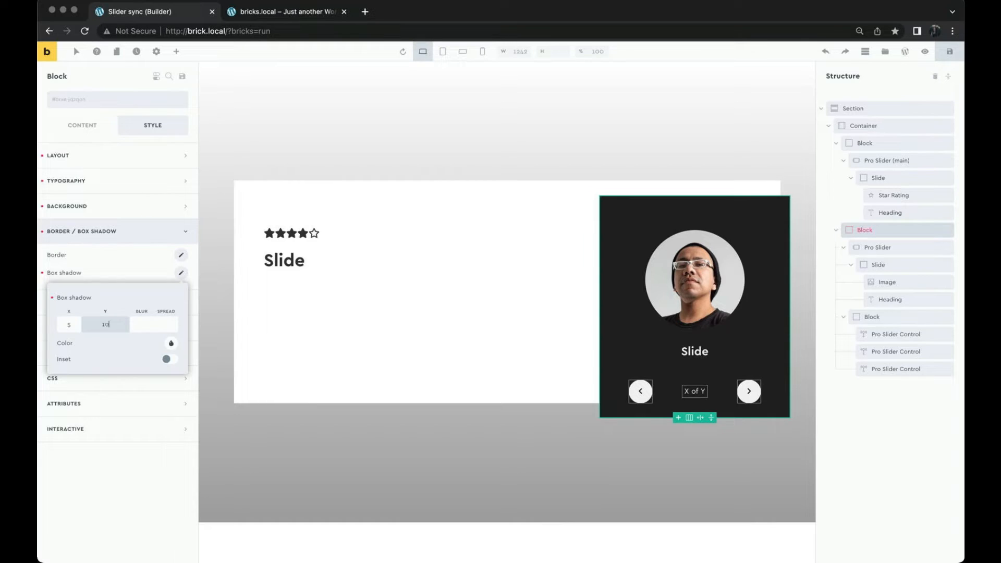
type("10")
key("Tab")
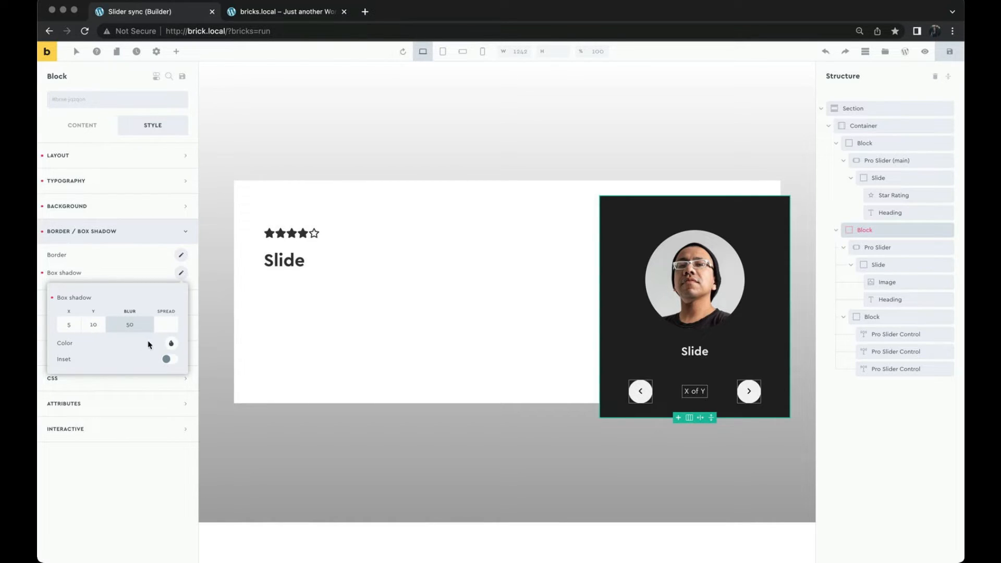
Set the dark block's shadow color to black with 0.27 opacity and save the page.
left_click(171, 344)
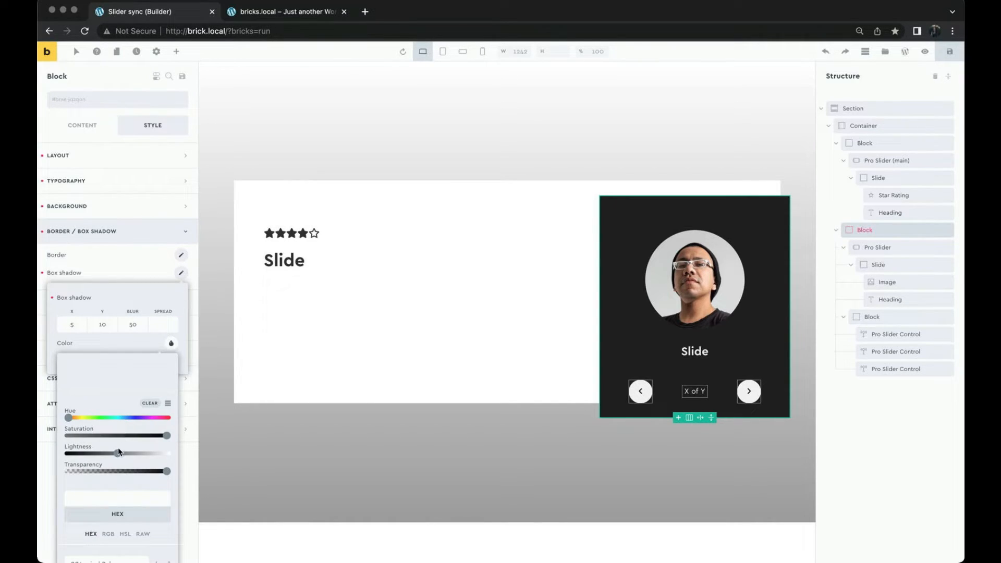
left_click_drag(141, 438, 68, 436)
left_click_drag(95, 473, 69, 456)
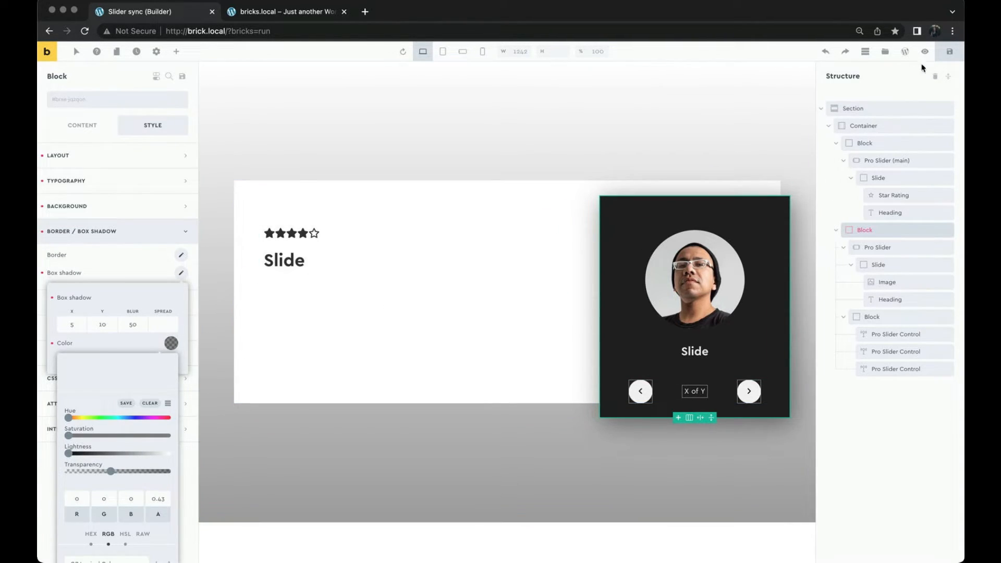
left_click(948, 61)
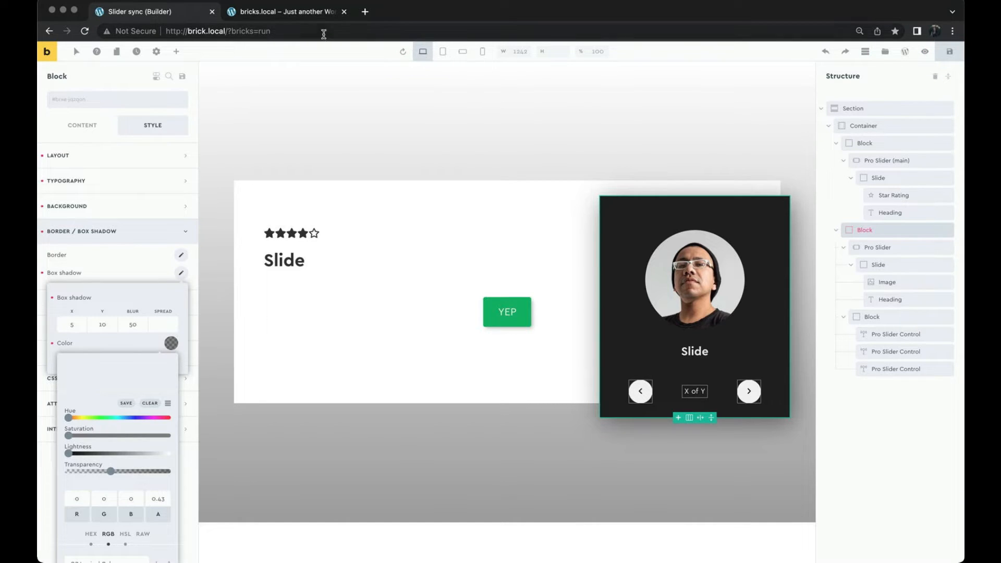
left_click_drag(111, 471, 95, 471)
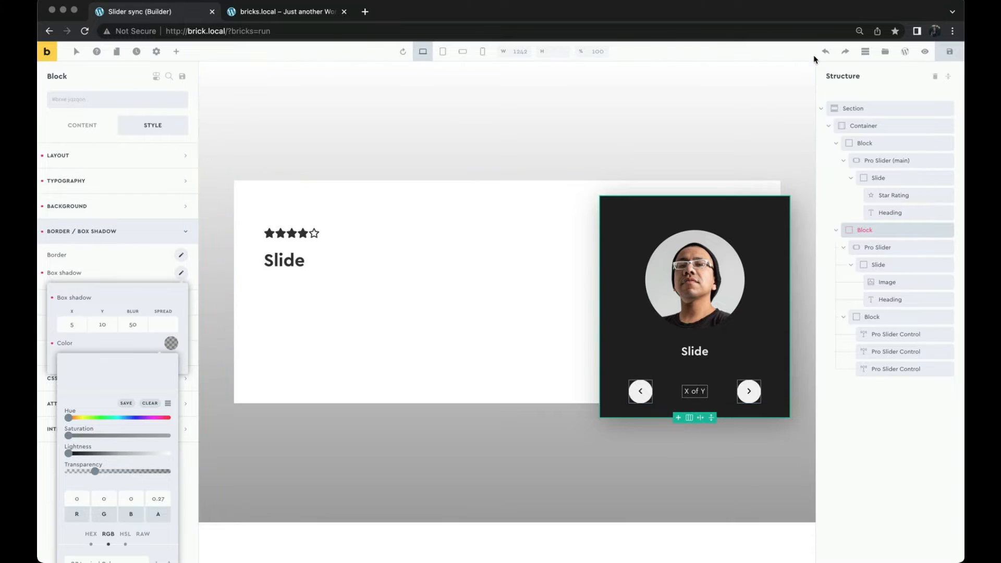
left_click(950, 51)
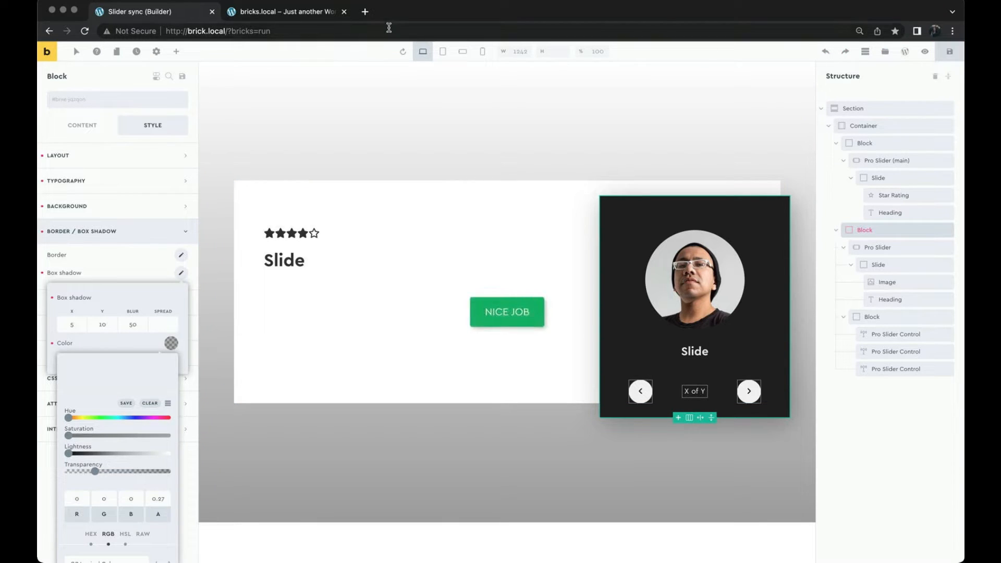
Reload the brick.local front end in the other browser tab to check the offset dark block and its shadow.
left_click(312, 13)
left_click(308, 30)
key("Return")
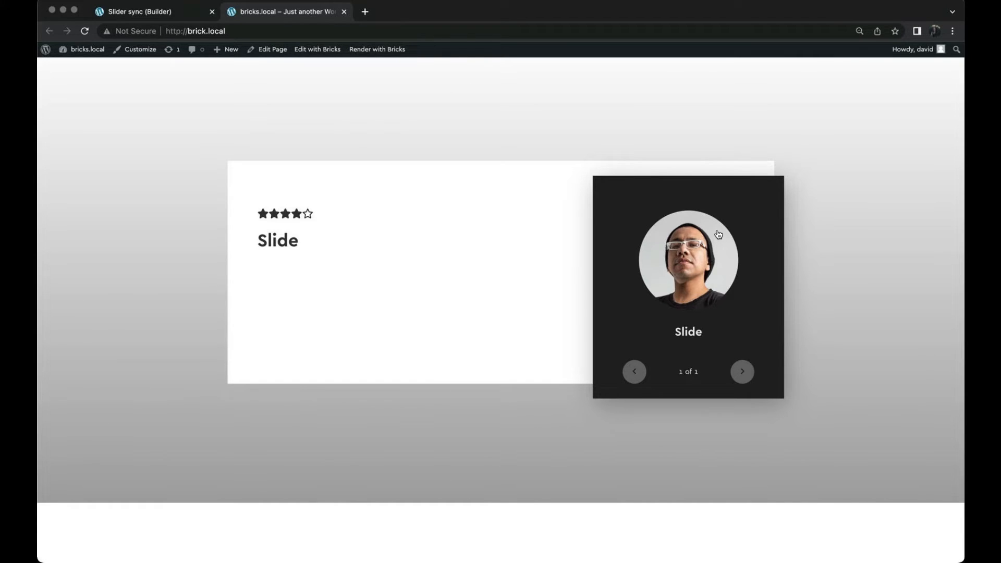
Back in the builder, add a Pro Slider Control as the dark block's first element and collapse the slider and controls block below it.
left_click(175, 12)
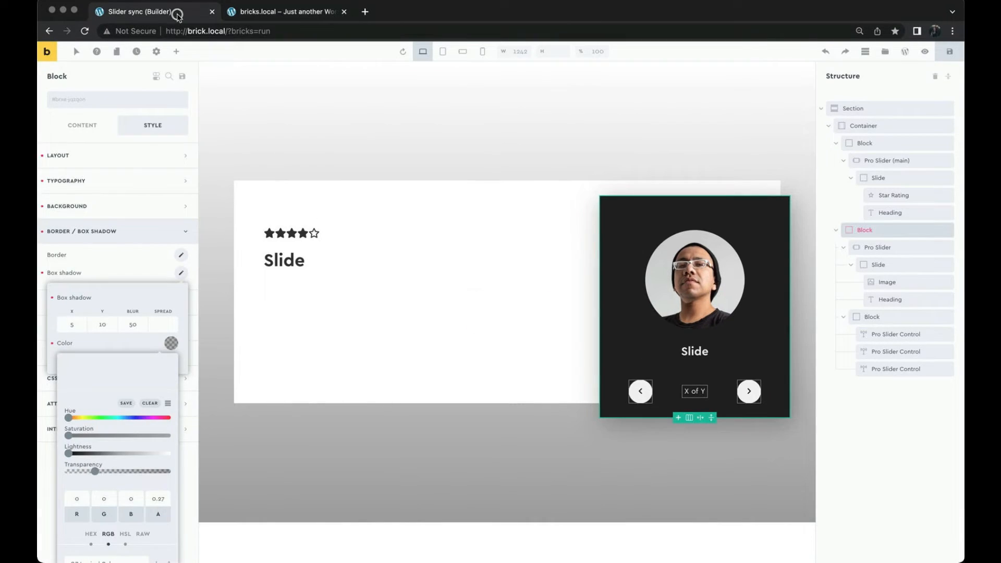
left_click(888, 335)
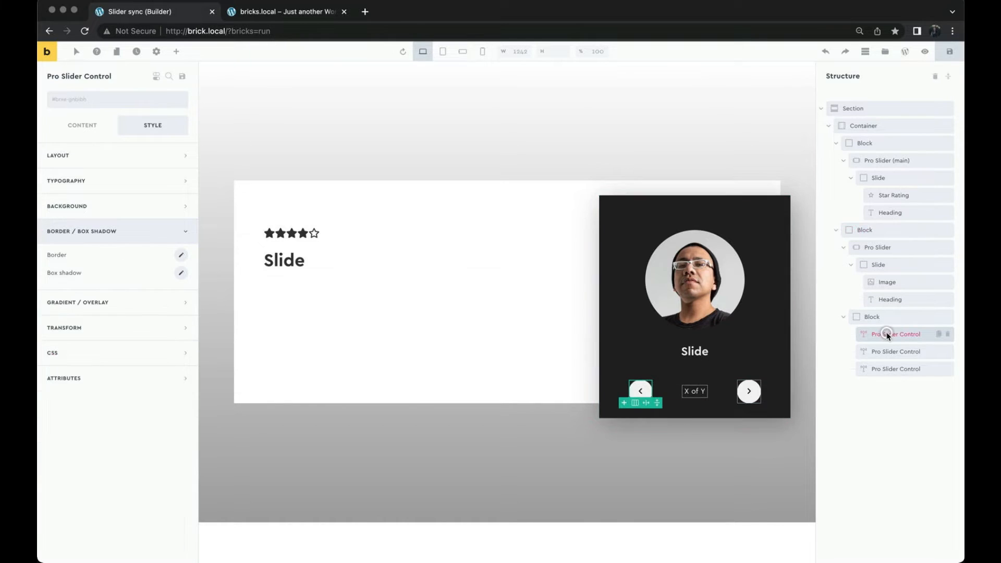
left_click(176, 53)
type("pro sl")
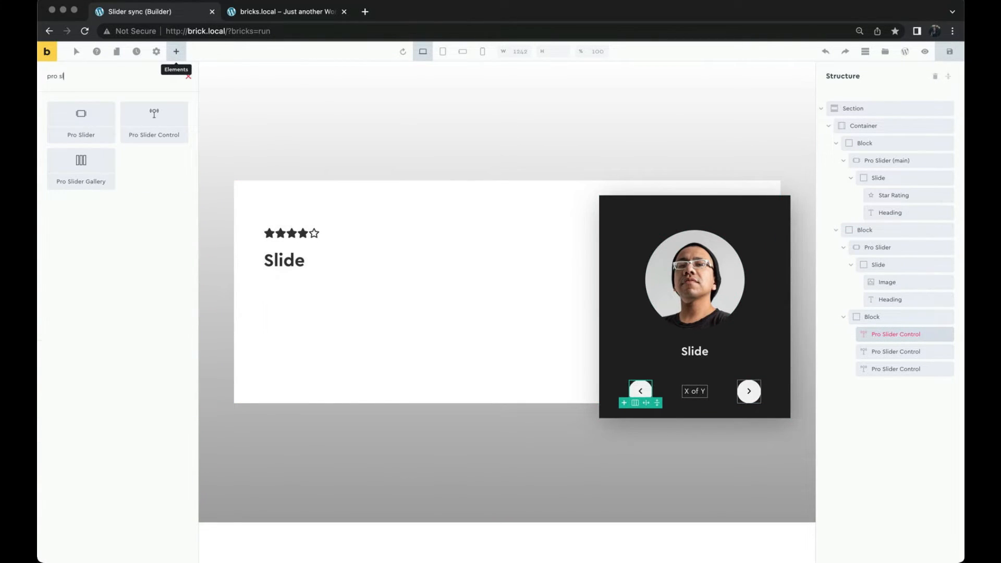
left_click(157, 136)
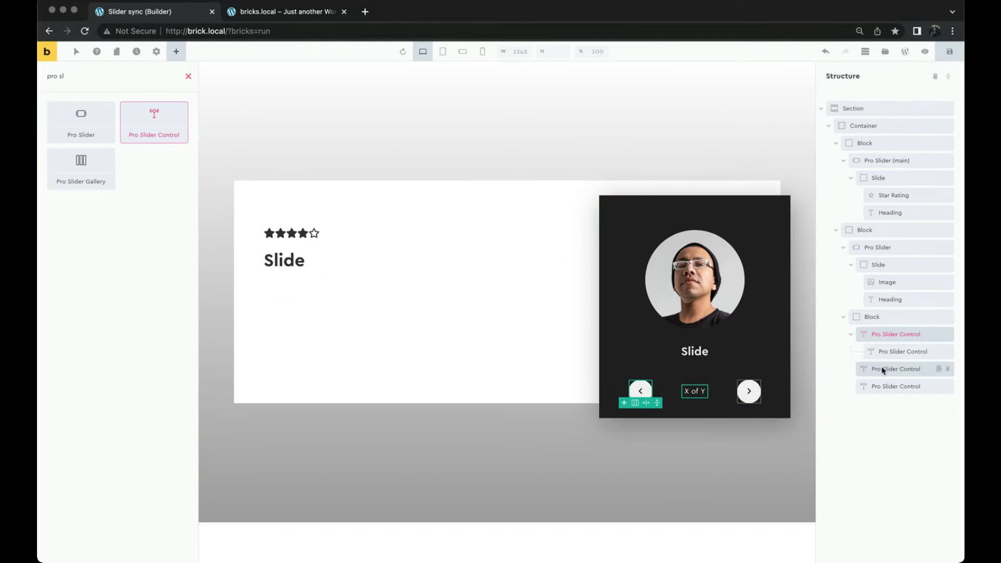
left_click_drag(878, 342, 878, 243)
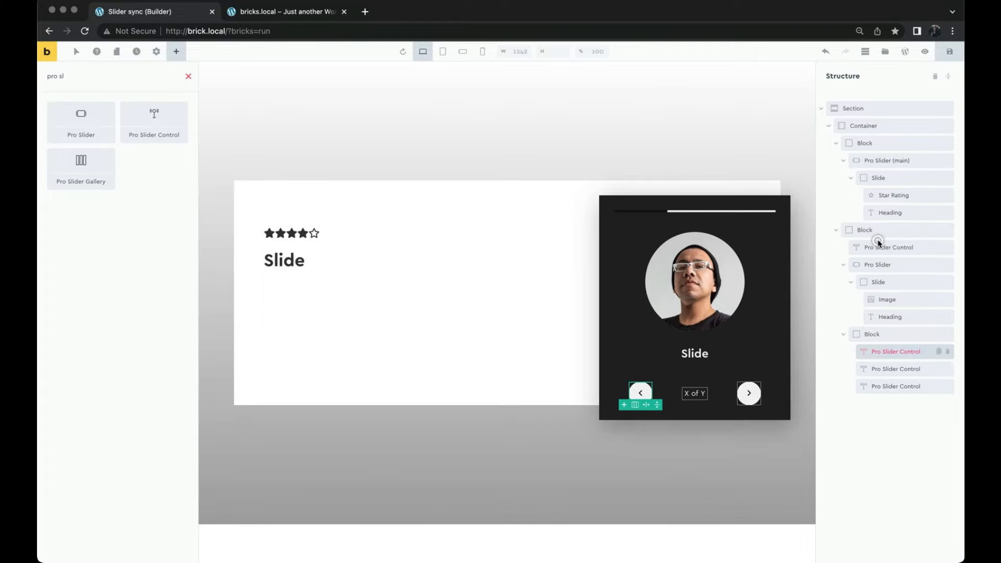
left_click(843, 265)
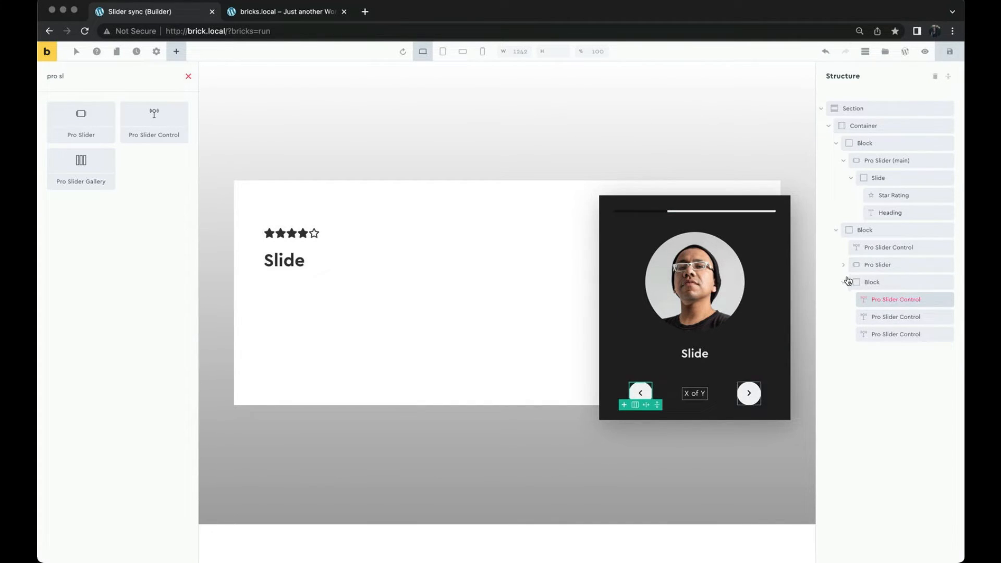
left_click(843, 282)
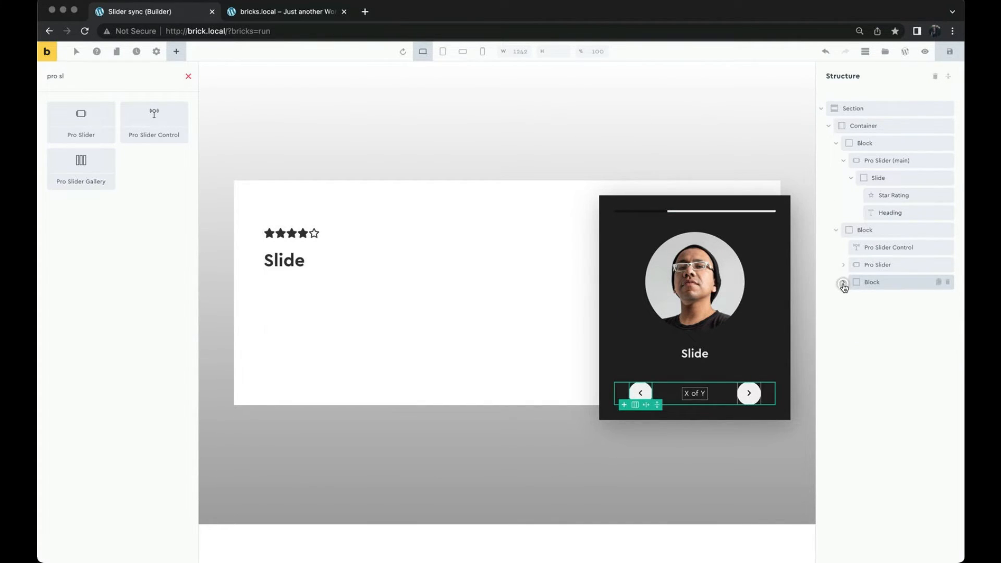
Set the control type of the new Pro Slider Control above the portrait to Progress Bar.
left_click(868, 251)
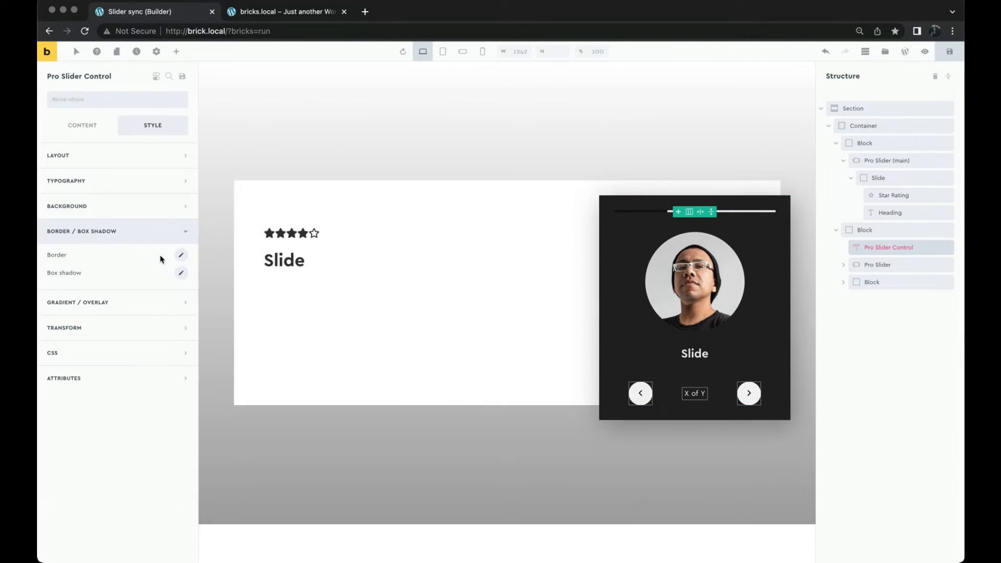
left_click(96, 137)
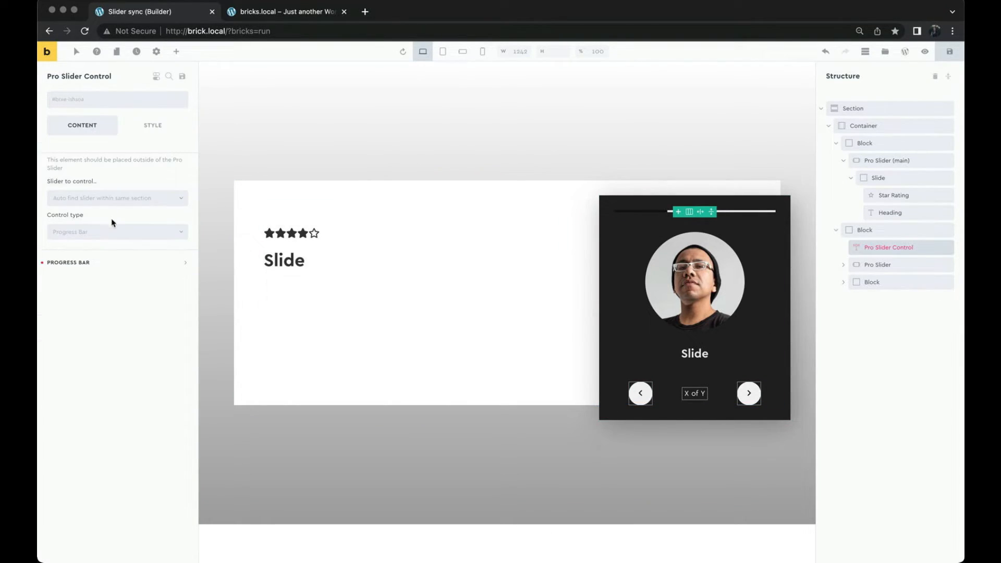
left_click(111, 231)
left_click(101, 247)
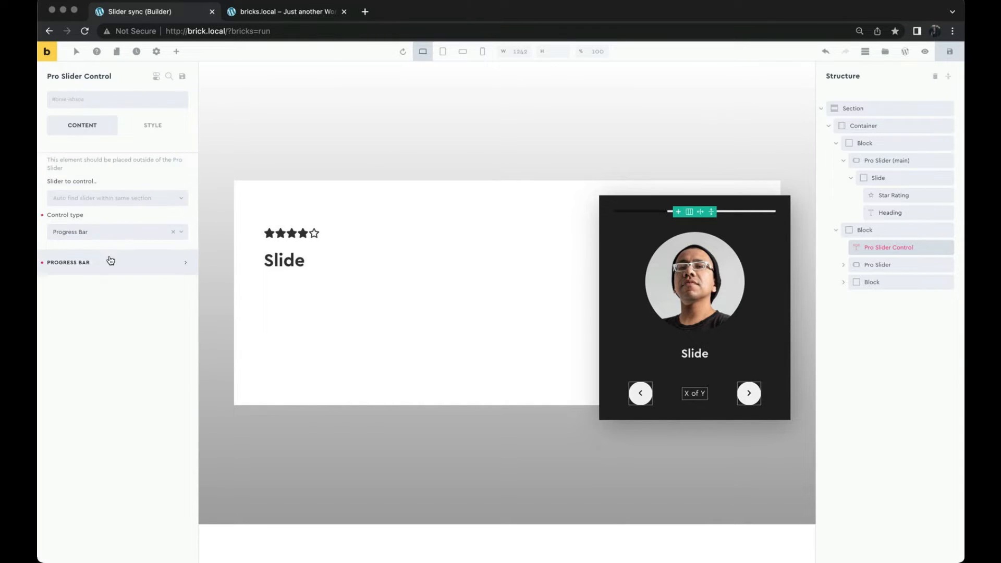
Make the progress bar's background color fully transparent, with an alpha of 0.
left_click(111, 260)
left_click(177, 361)
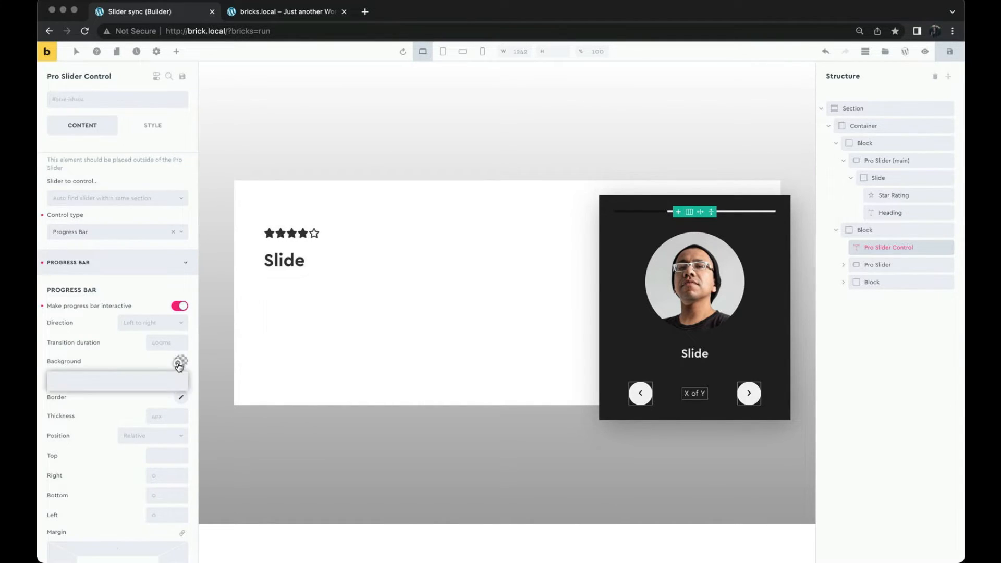
left_click(170, 389)
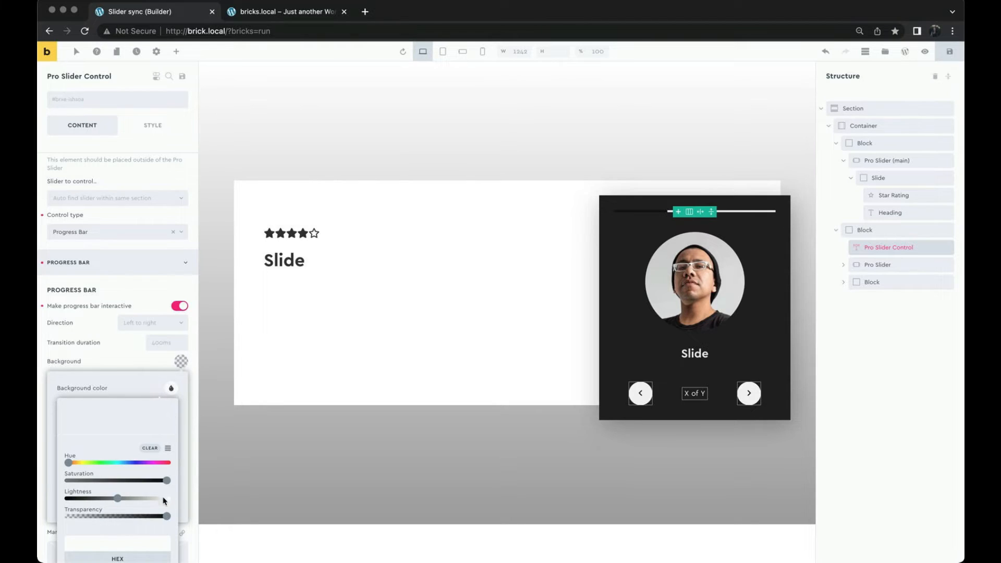
left_click_drag(165, 517, 68, 516)
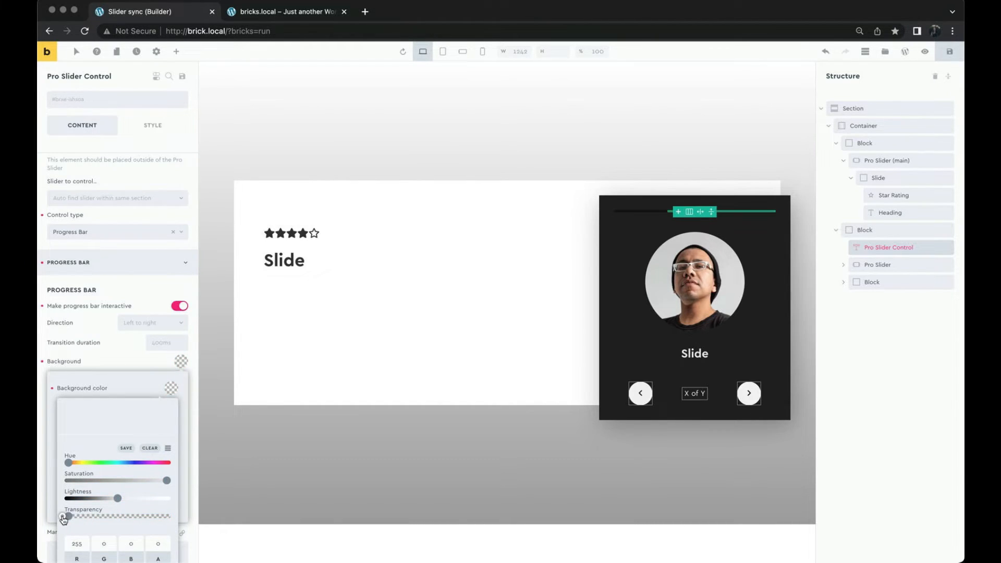
left_click(171, 389)
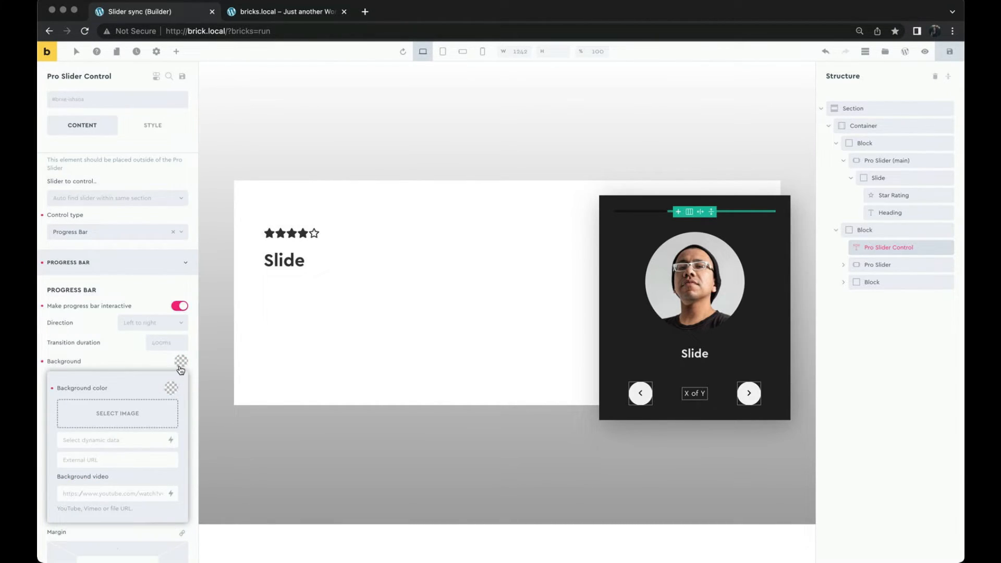
left_click(179, 365)
Set the progress bar's active background color to white (#ffffff).
left_click(181, 379)
left_click(171, 405)
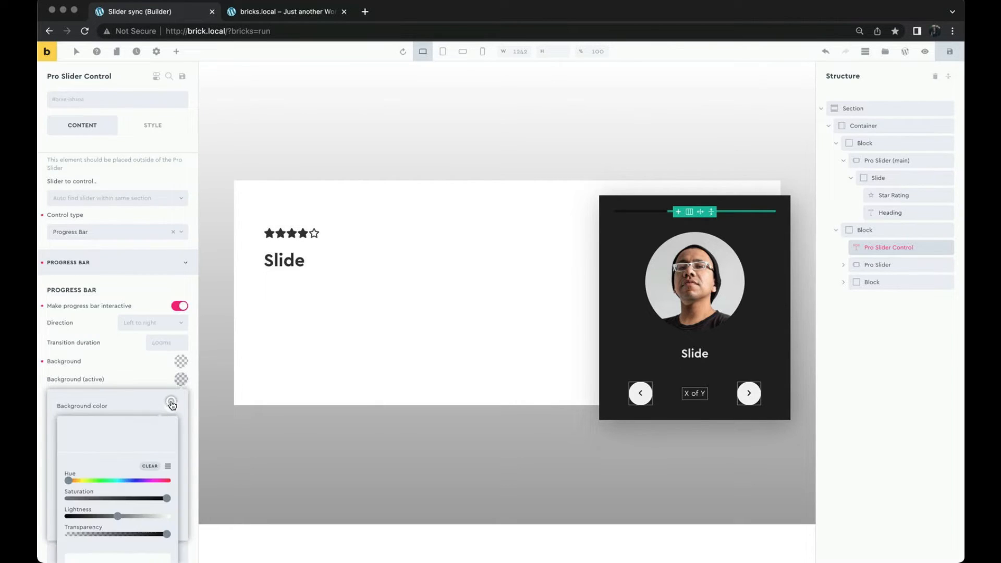
left_click_drag(119, 516, 189, 517)
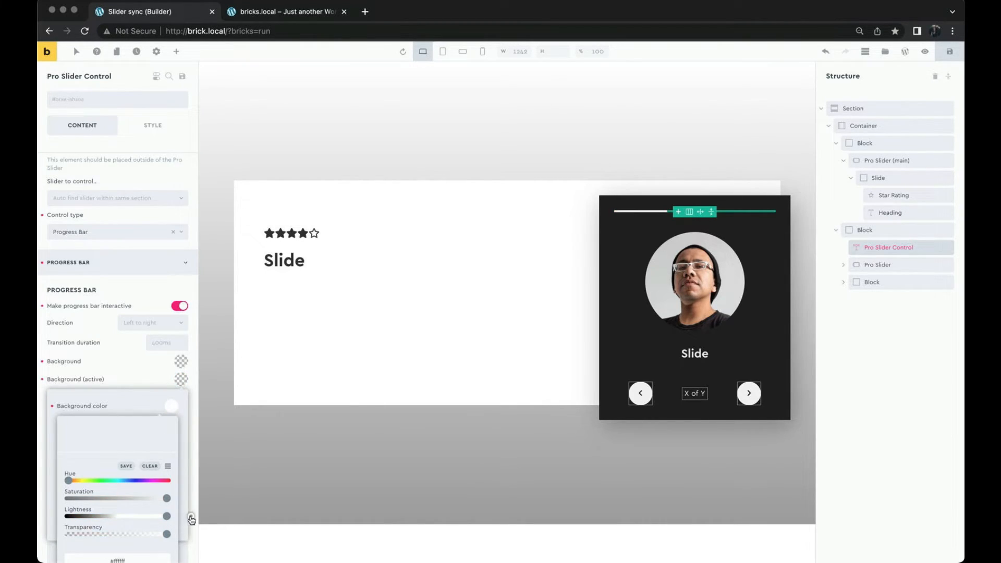
left_click(171, 407)
left_click(180, 380)
Undo the last change and select the container that holds both blocks.
left_click(339, 332)
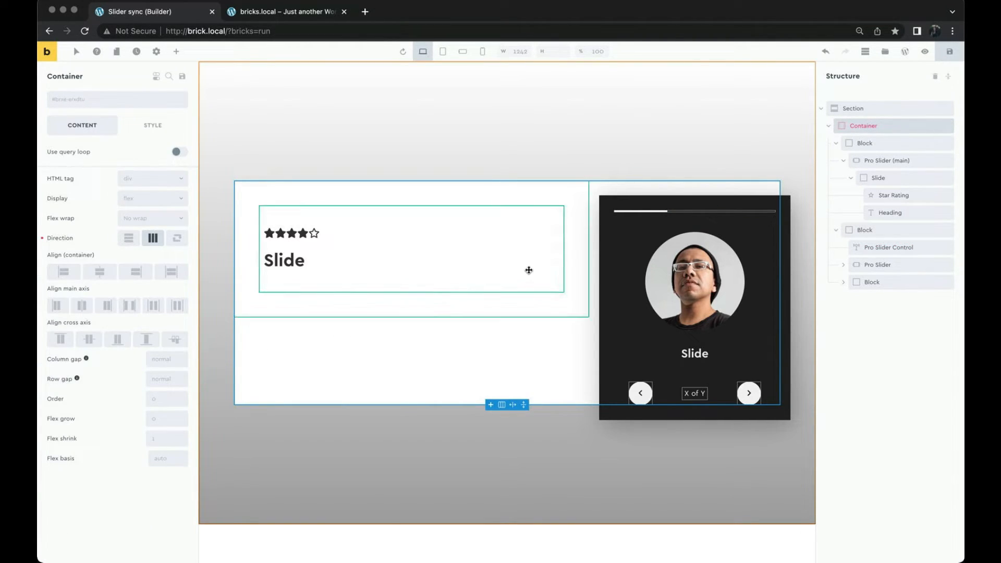
key("super+z")
left_click(458, 334)
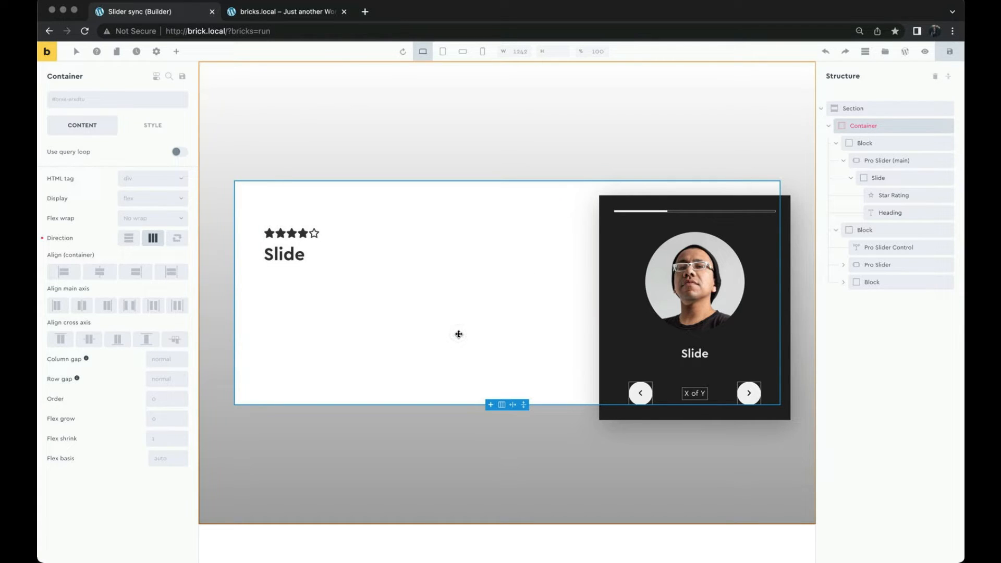
Set the main Pro Slider's interaction type to Fade.
left_click(881, 159)
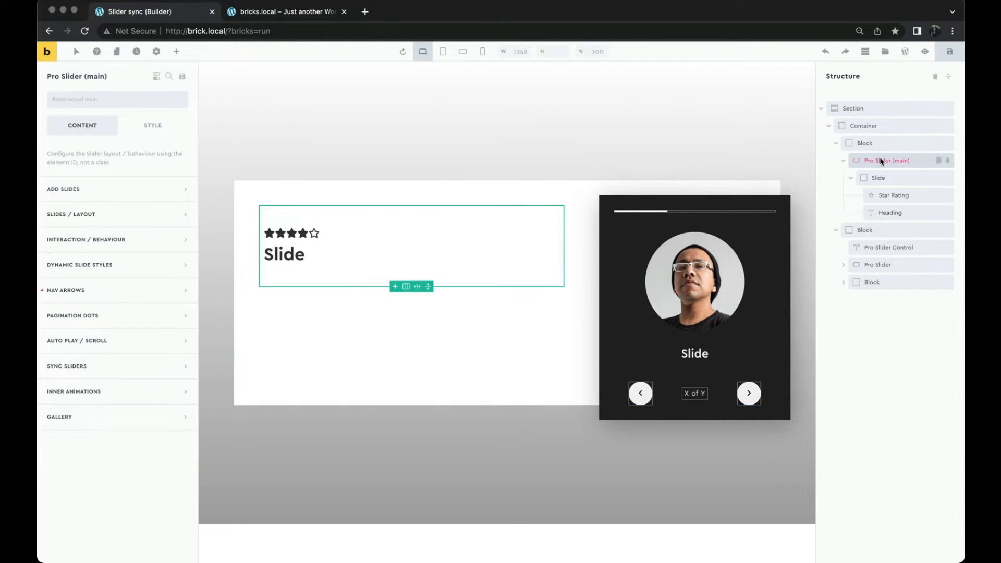
left_click(130, 243)
left_click(141, 267)
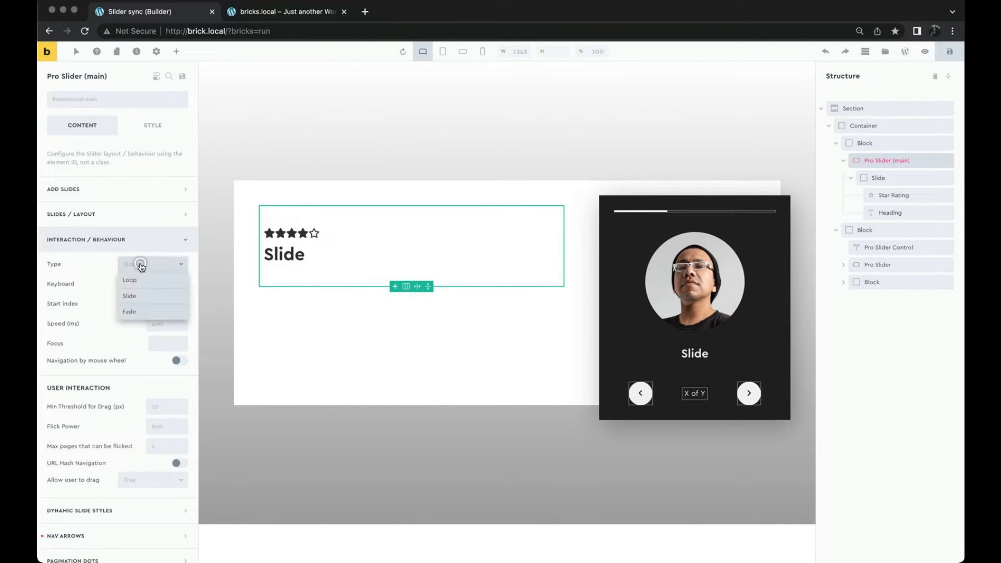
left_click(151, 311)
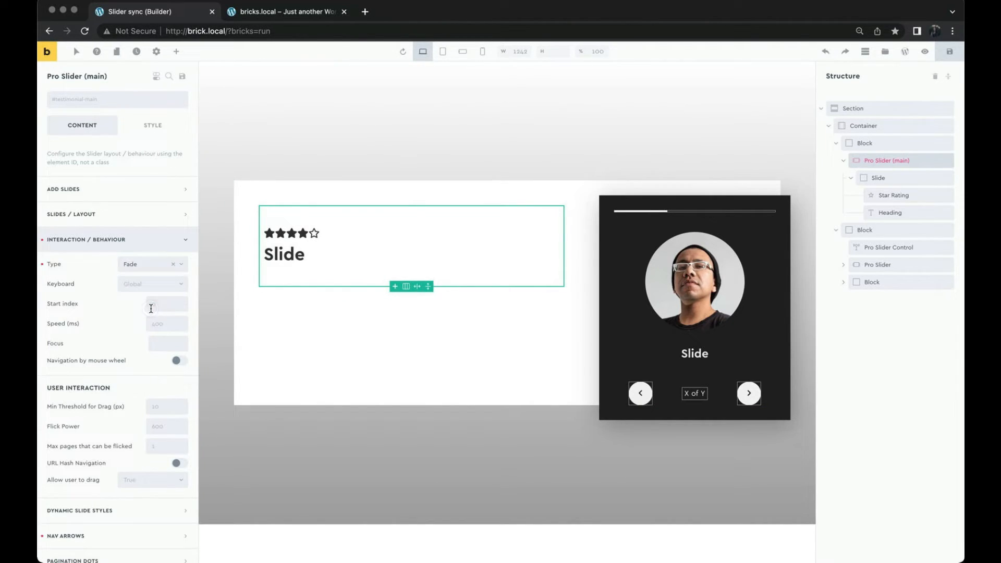
Enable a query loop on the main slider's slide, with type Posts and post type Testimonials.
left_click(879, 177)
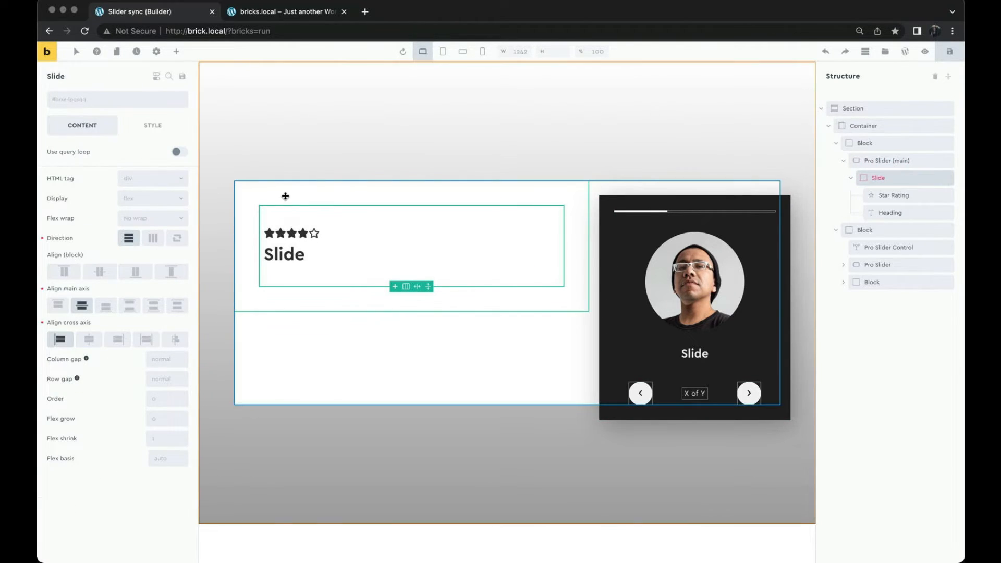
left_click(180, 152)
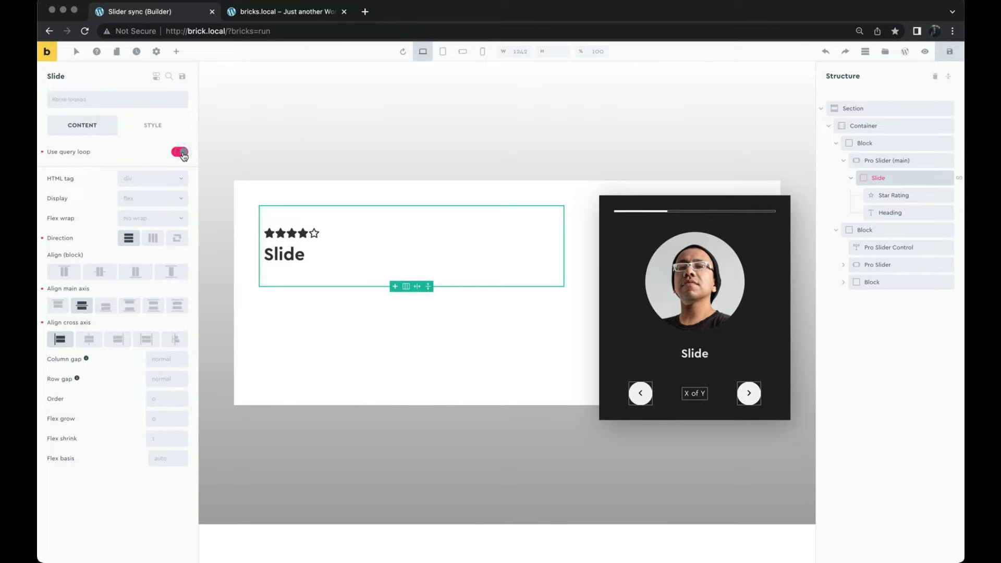
left_click(181, 167)
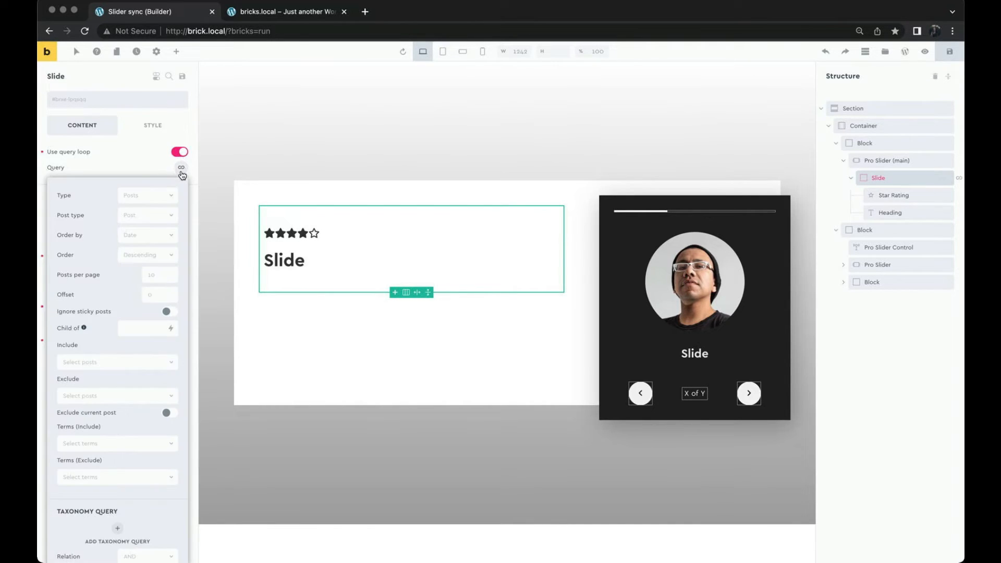
left_click(169, 192)
left_click(160, 210)
left_click(161, 216)
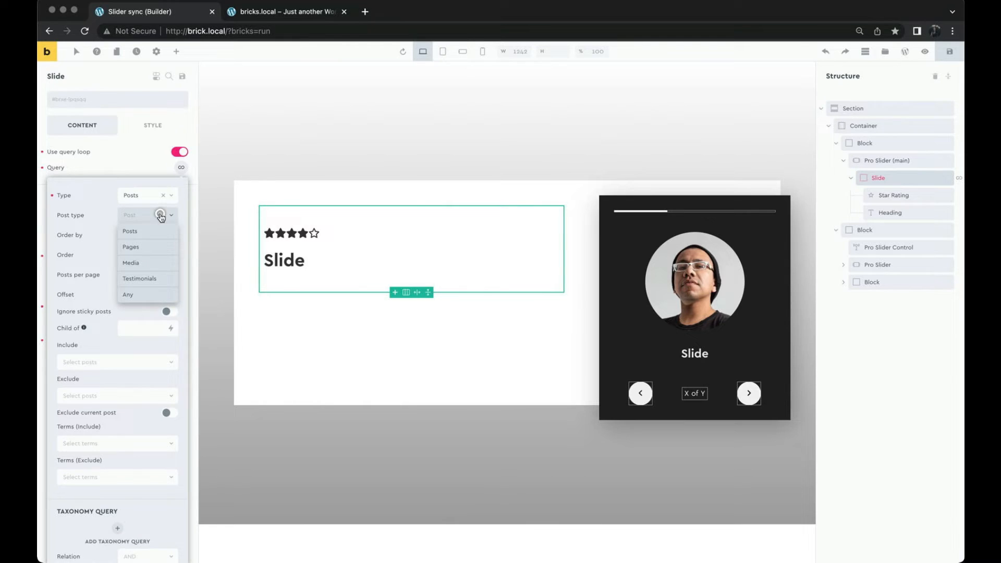
left_click(149, 279)
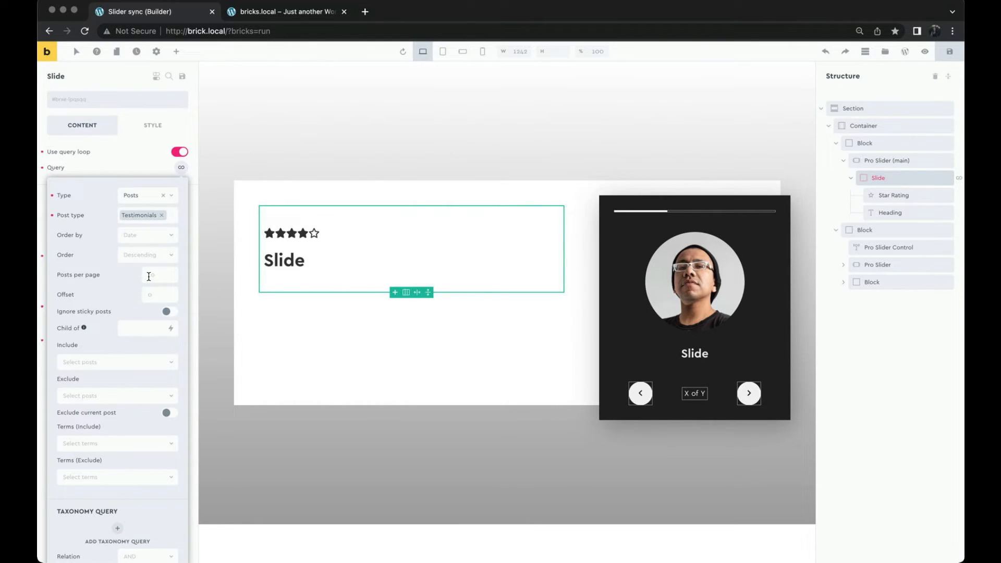
Replace the main slide's heading text with the ACF Quote dynamic field.
left_click(284, 259)
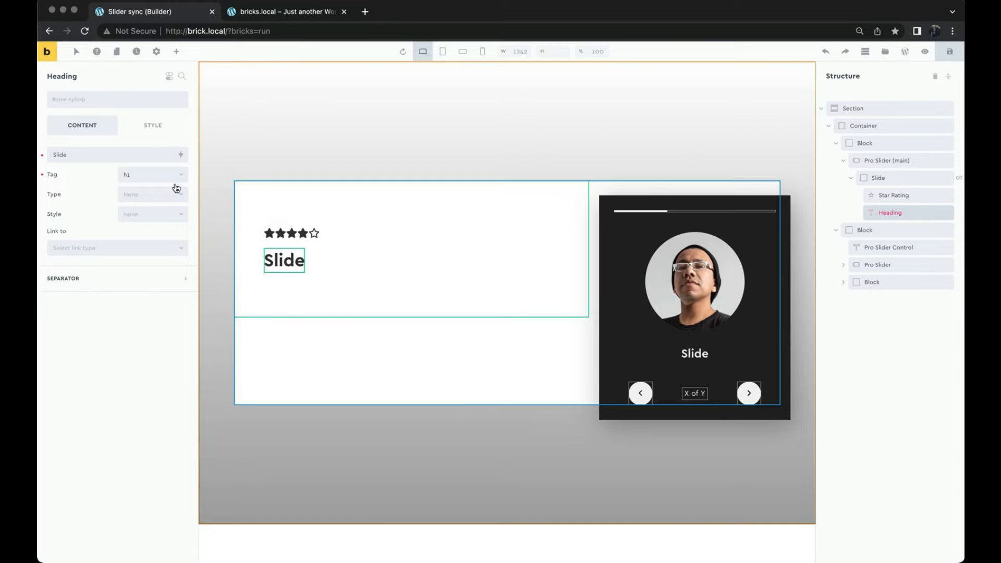
double_click(140, 155)
key("BackSpace")
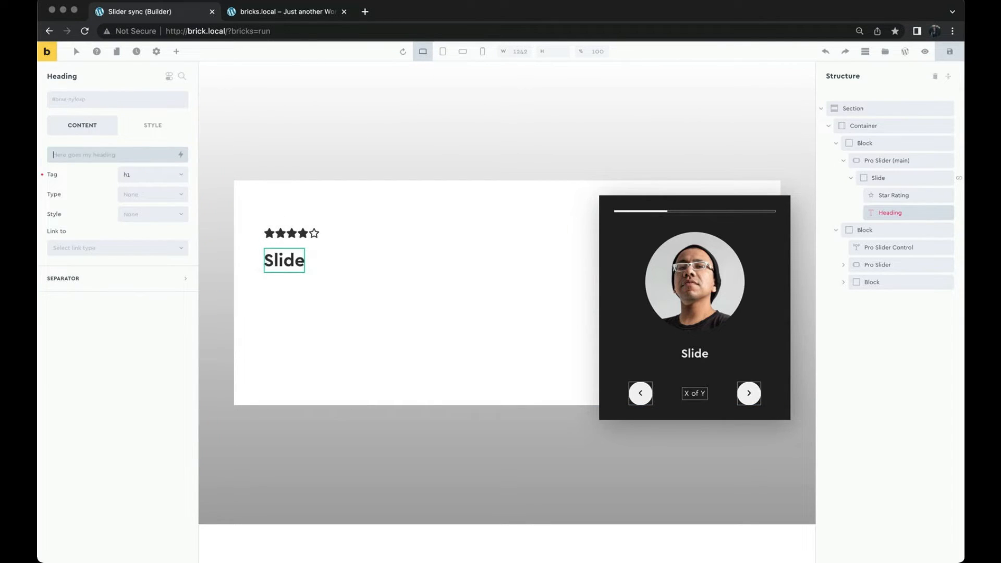
left_click(181, 154)
scroll(130, 214, "down", 3)
scroll(129, 214, "down", 5)
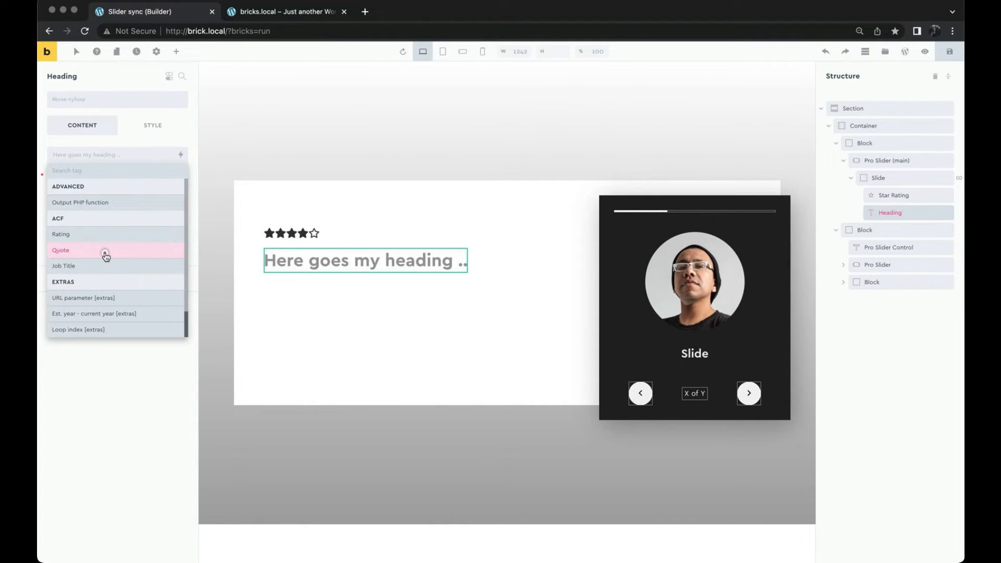
left_click(106, 255)
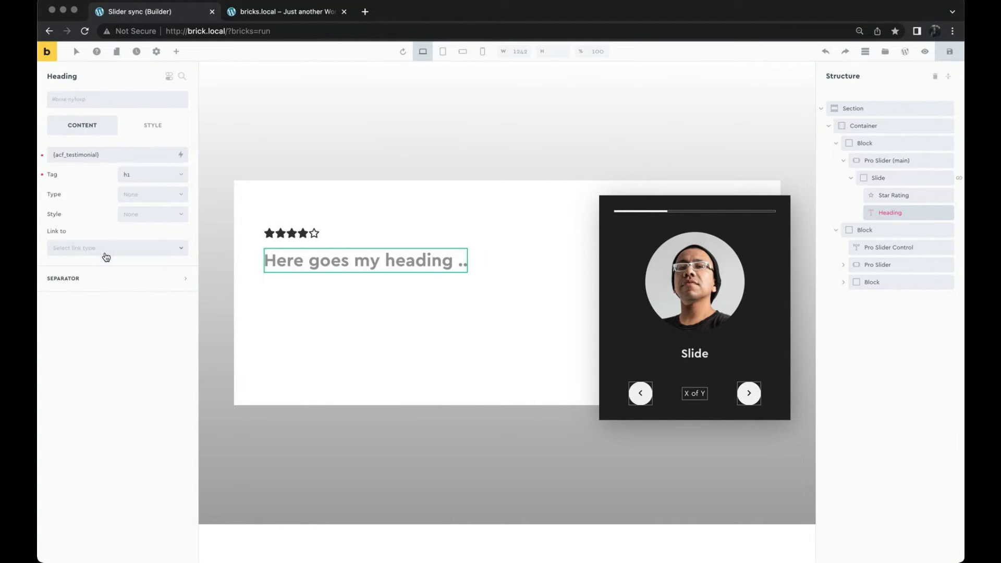
Set the font style of the main slide's quote heading to Italic.
left_click(282, 233)
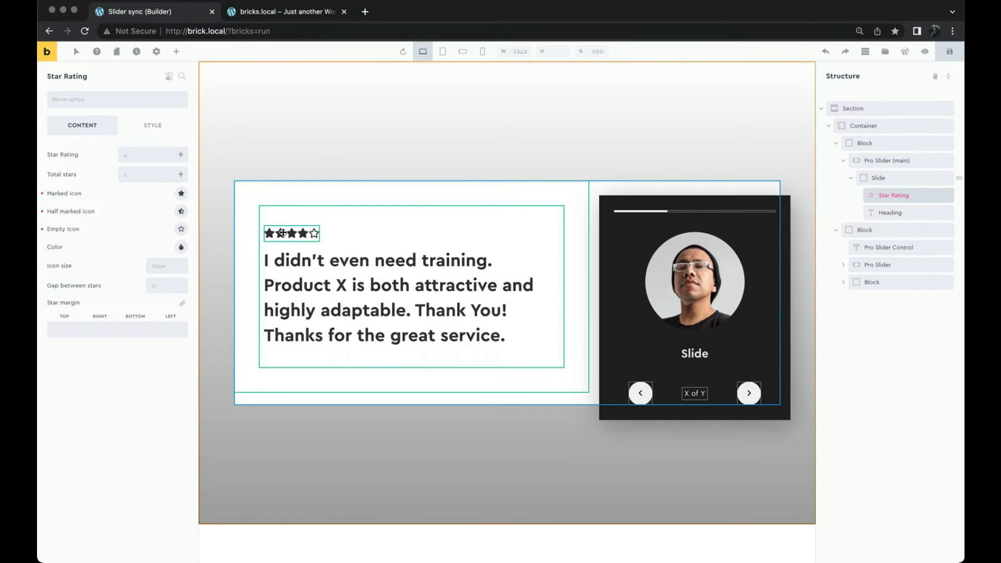
left_click(336, 272)
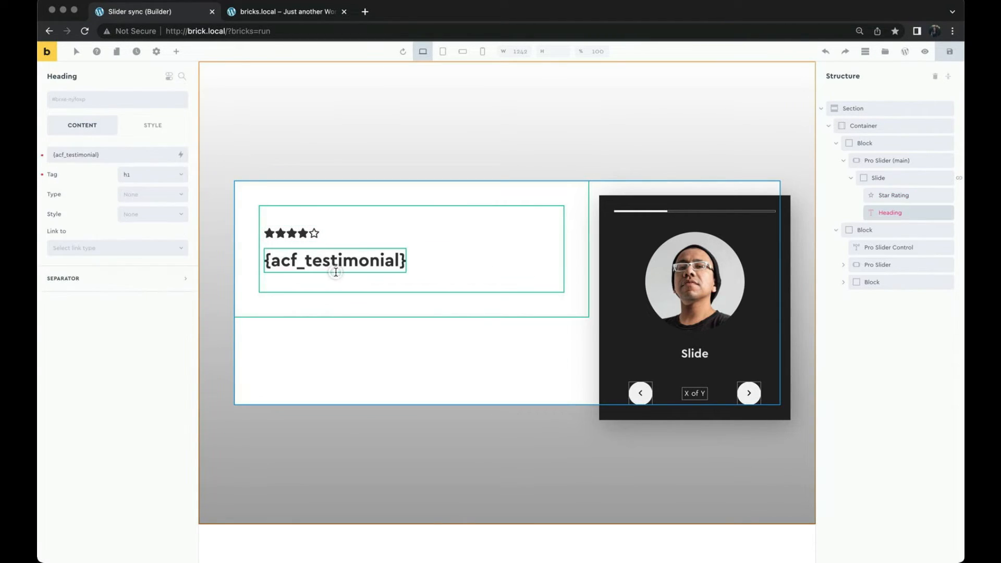
left_click(149, 126)
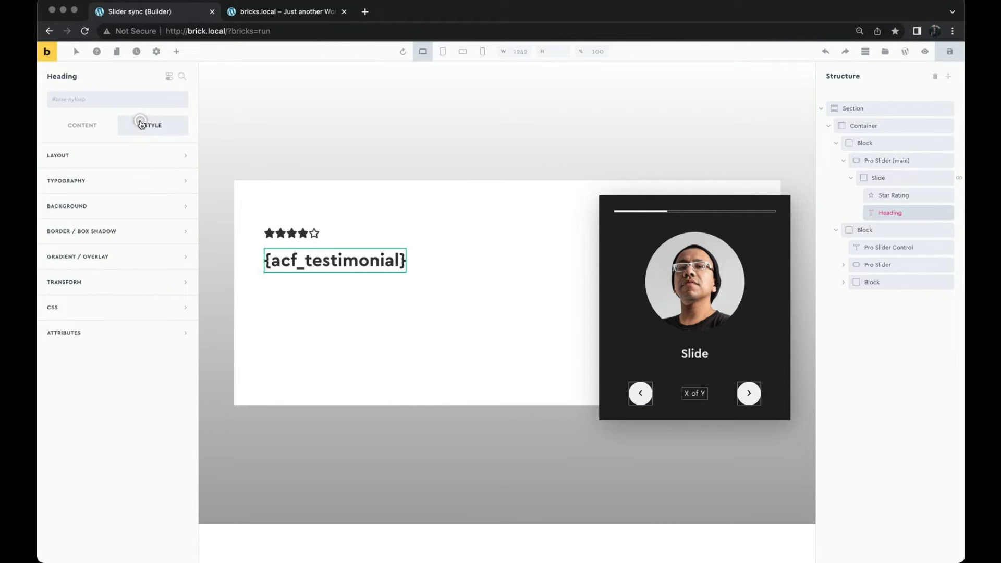
left_click(123, 180)
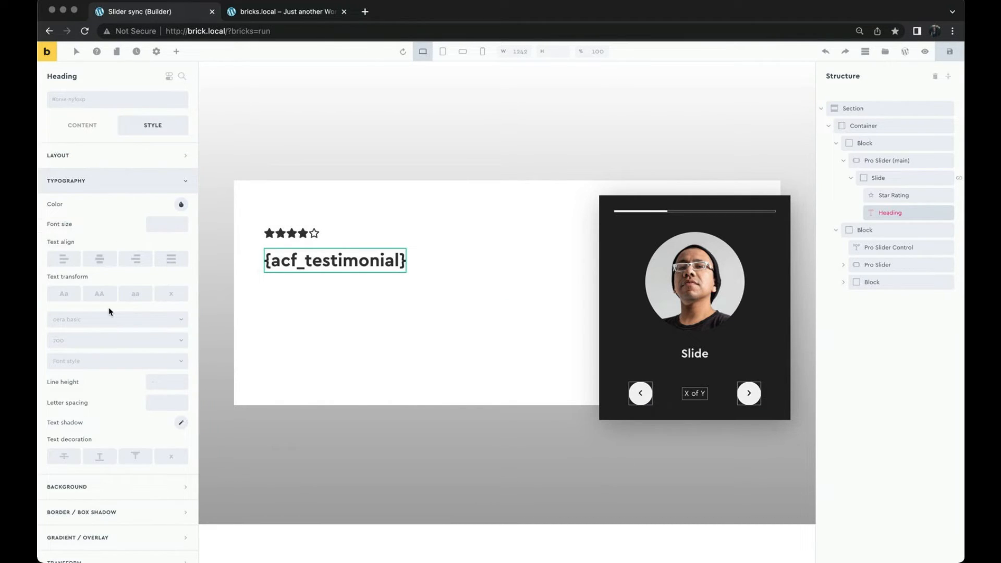
left_click(98, 361)
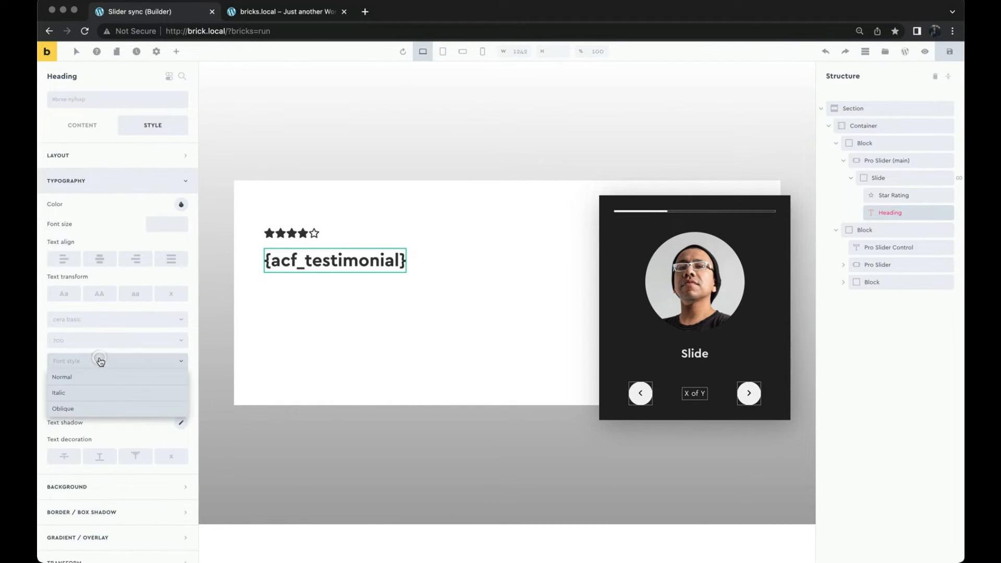
left_click(95, 391)
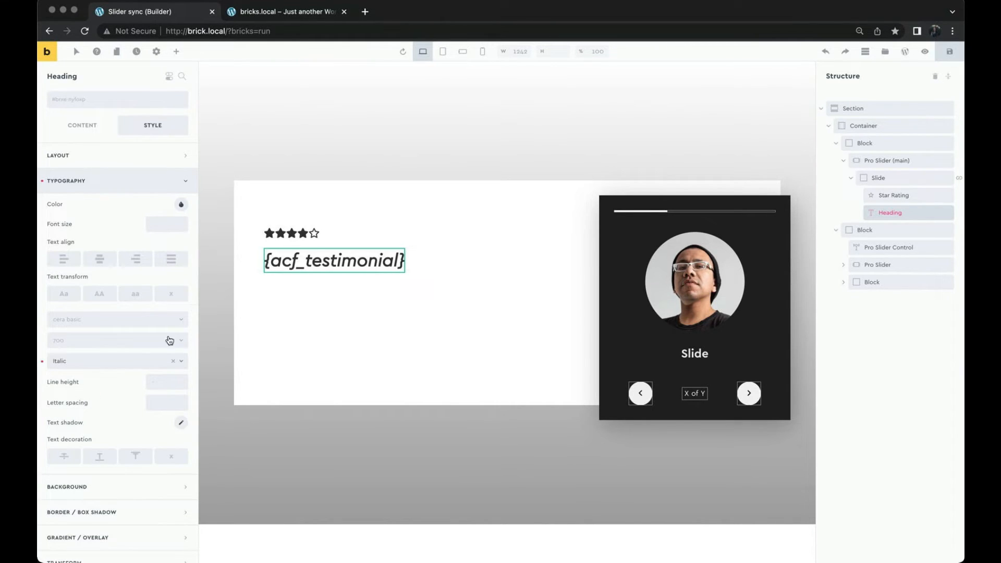
Link the Star Rating element's value to the ACF Rating dynamic field.
left_click(291, 231)
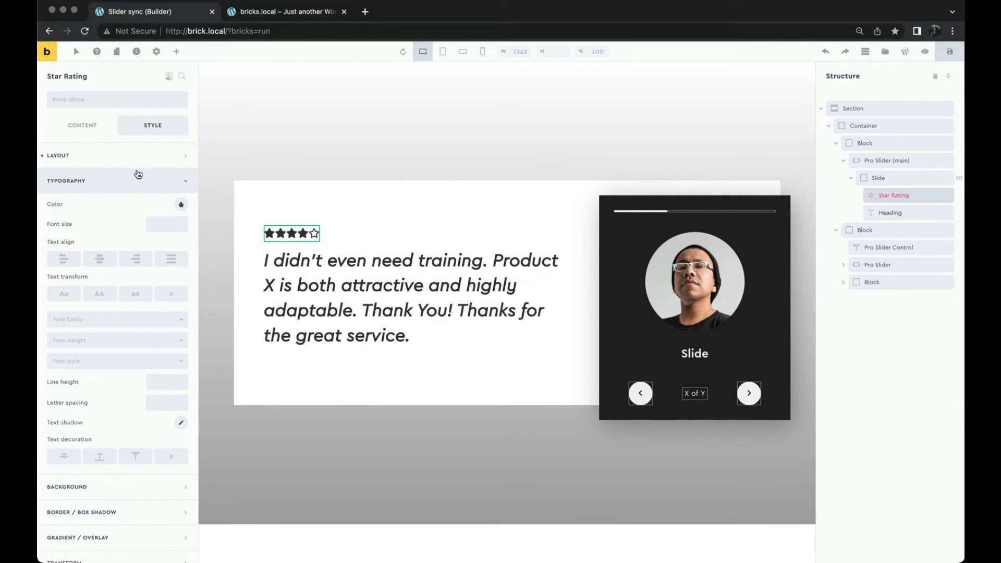
left_click(99, 137)
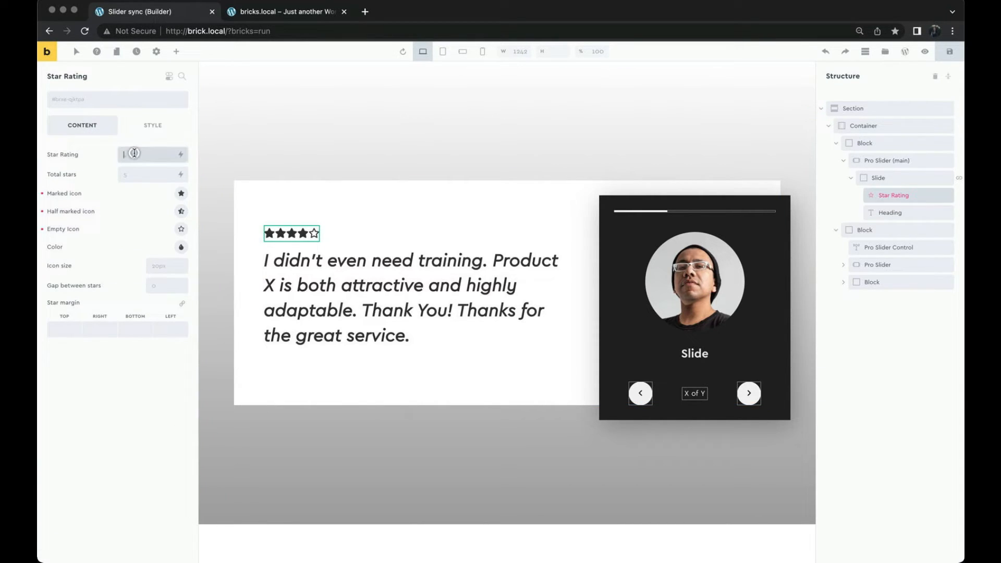
left_click(180, 155)
scroll(150, 217, "down", 10)
scroll(151, 217, "down", 10)
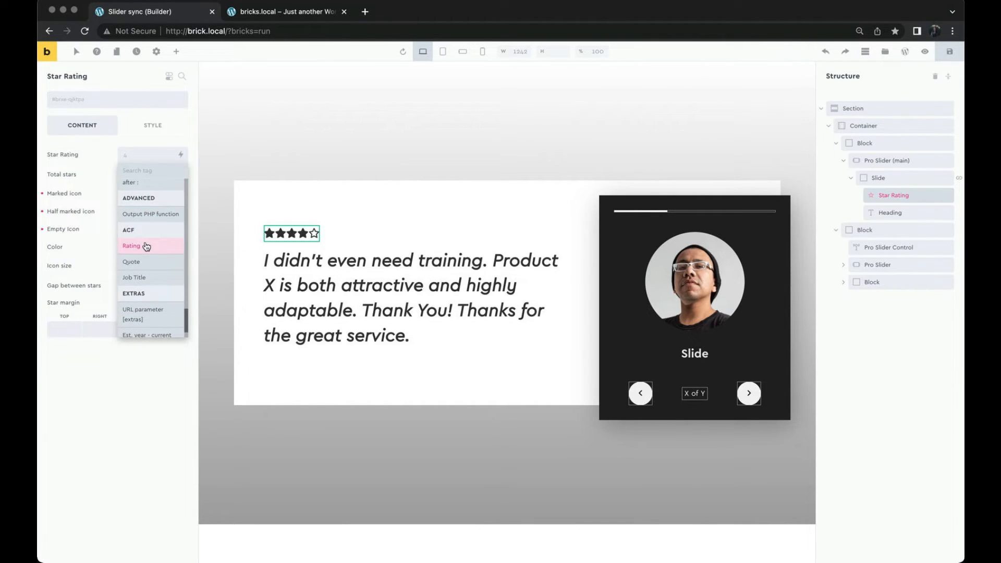
left_click(146, 246)
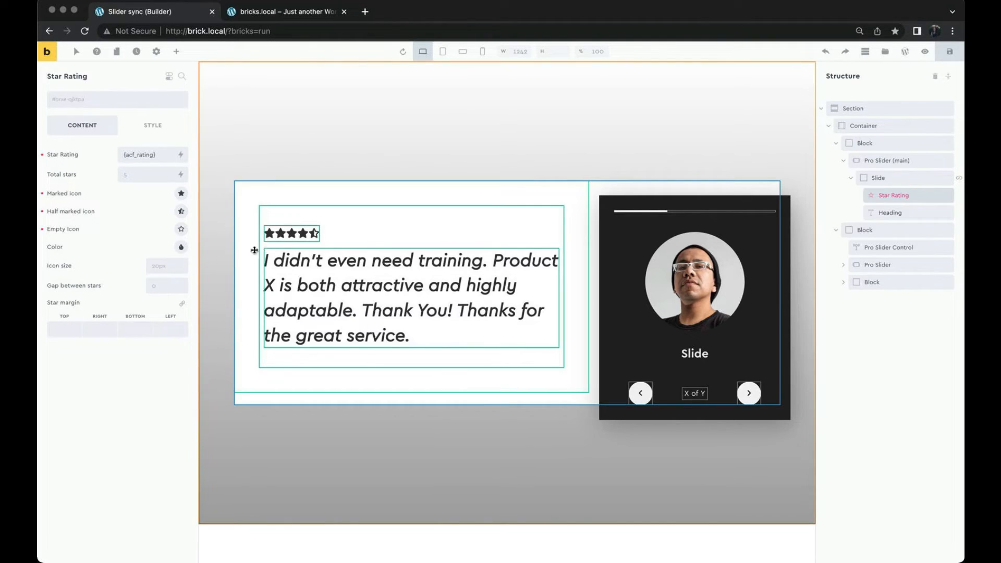
Set the color of the rating stars to orange (#ffb700).
left_click(181, 248)
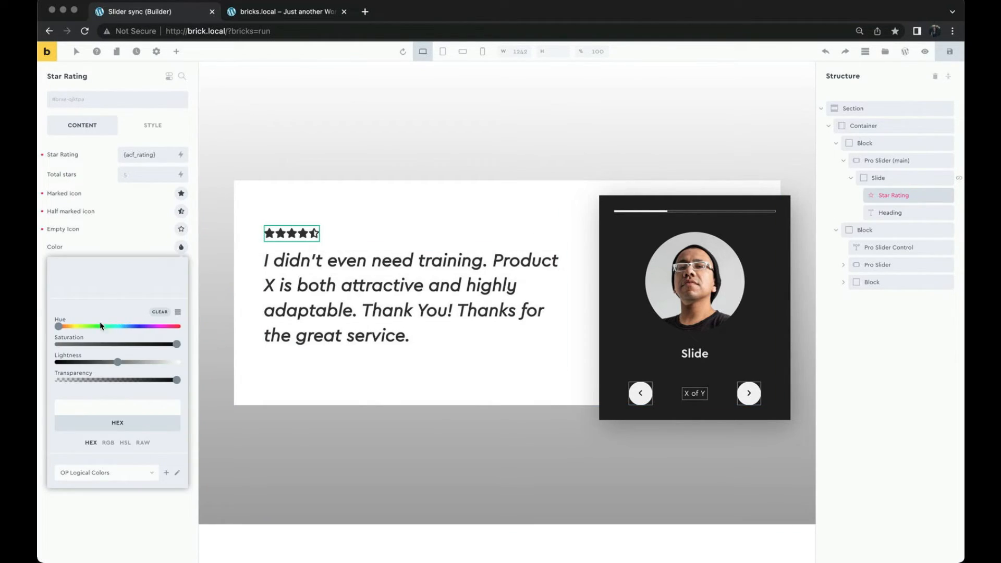
left_click(68, 327)
left_click_drag(68, 328, 73, 330)
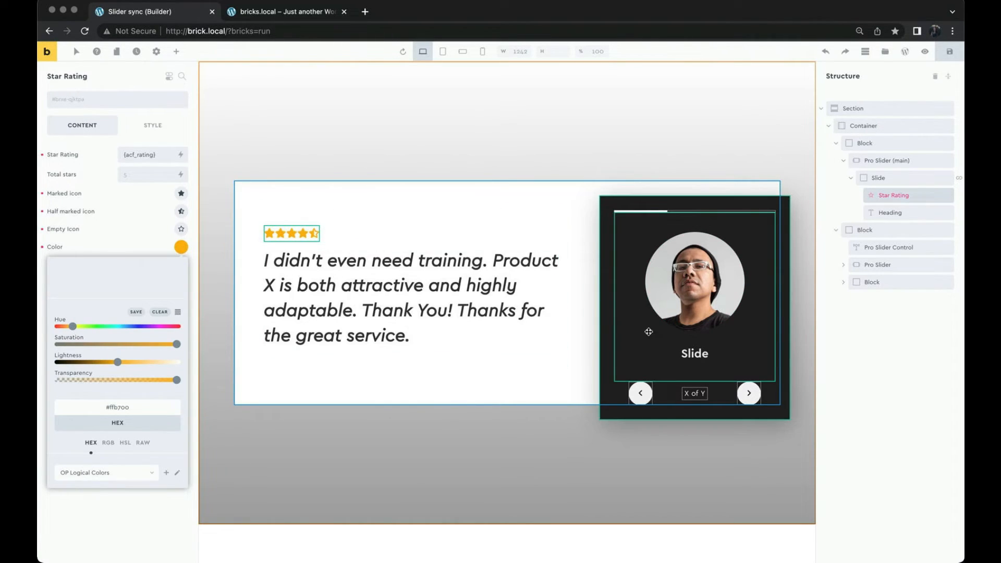
Replace the text of the heading below the portrait with the Post title dynamic tag.
left_click(543, 316)
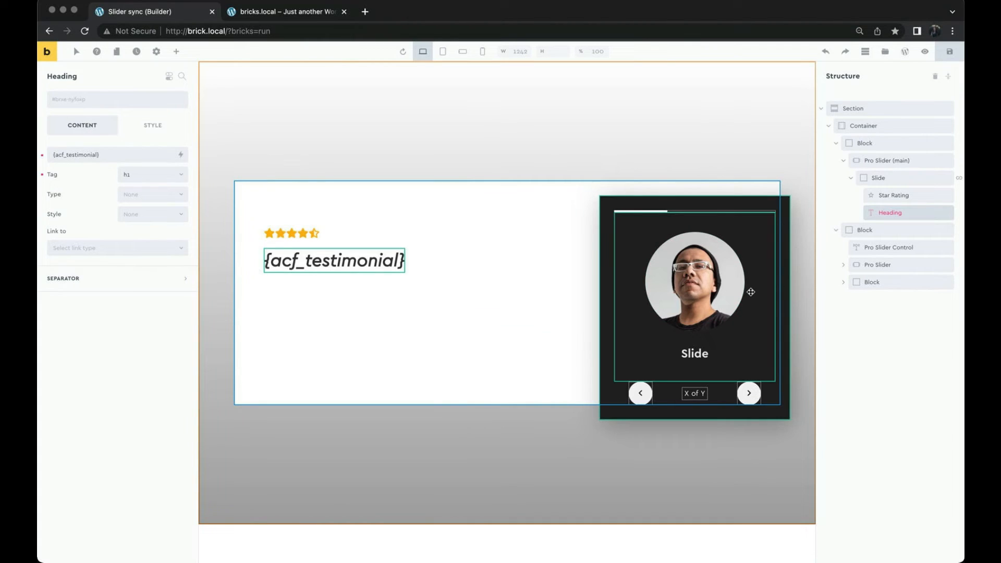
left_click(844, 160)
left_click(844, 212)
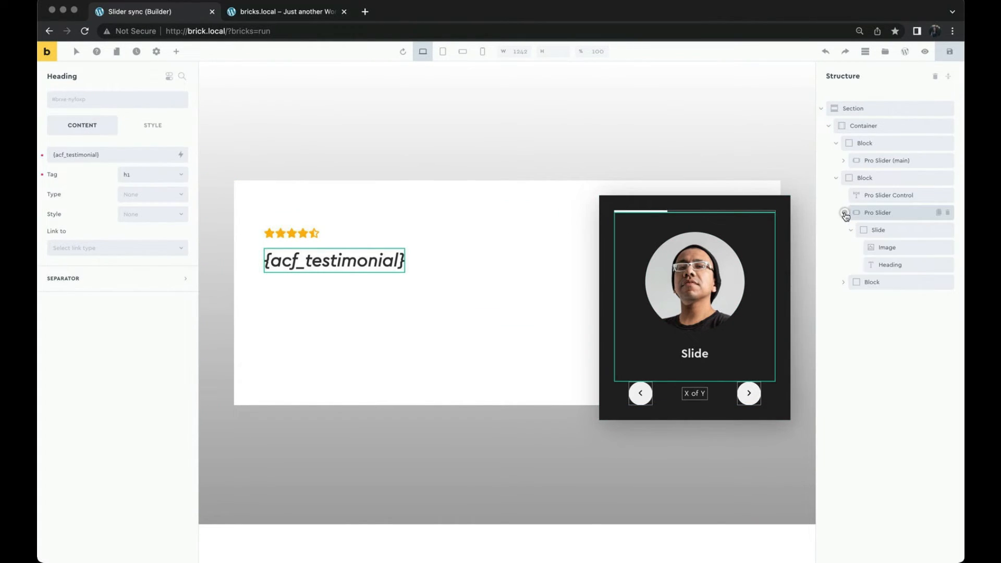
left_click(881, 265)
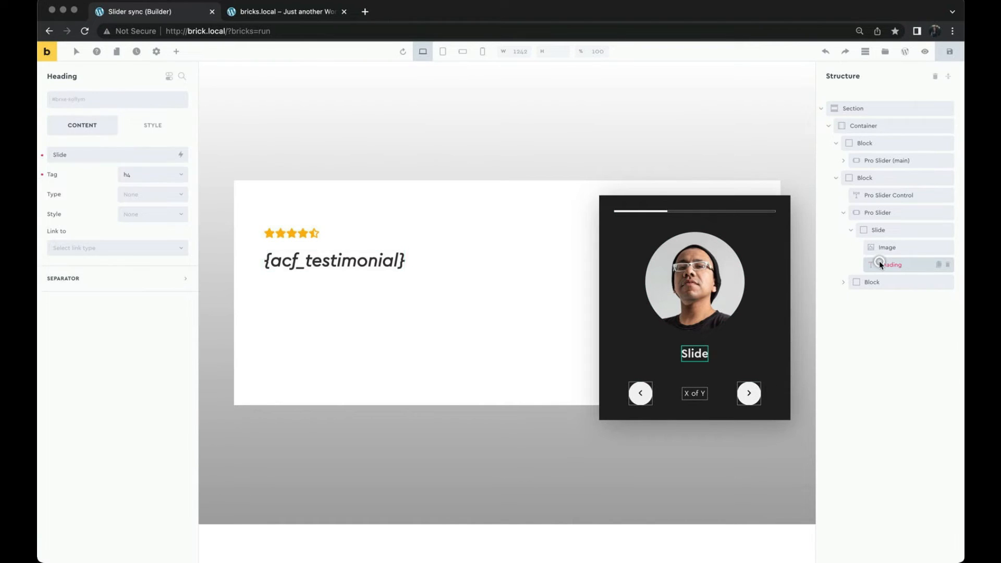
double_click(147, 159)
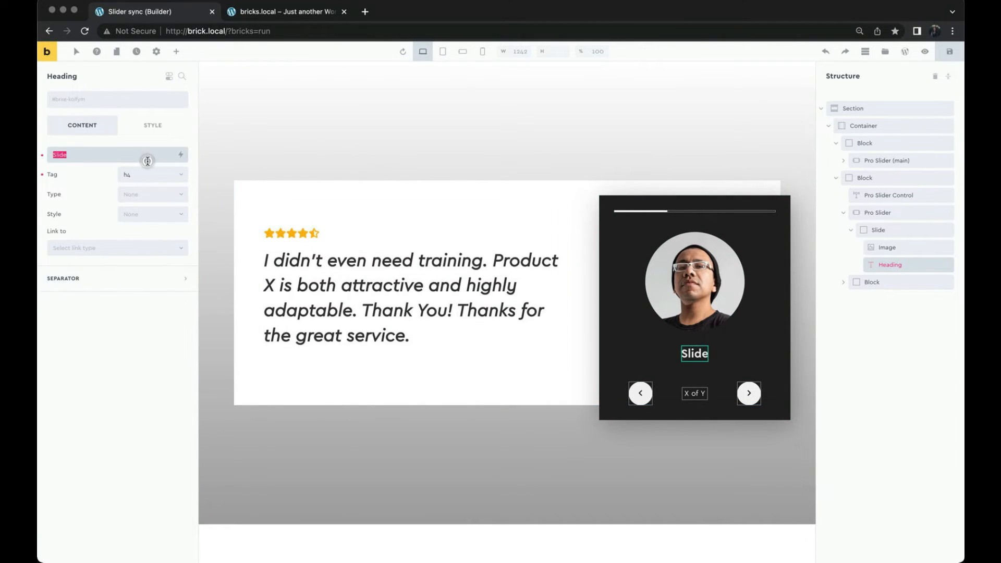
key("BackSpace")
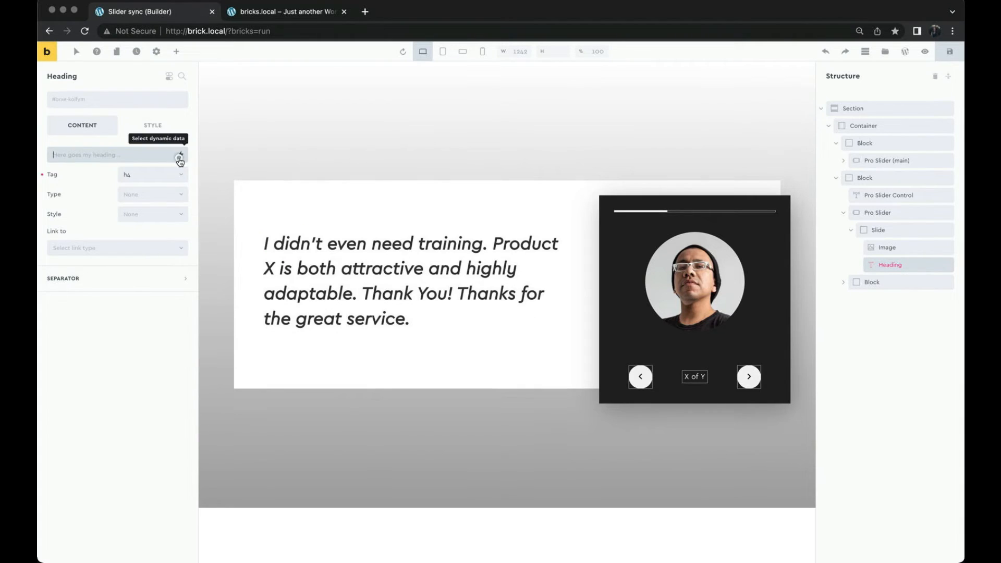
left_click(180, 154)
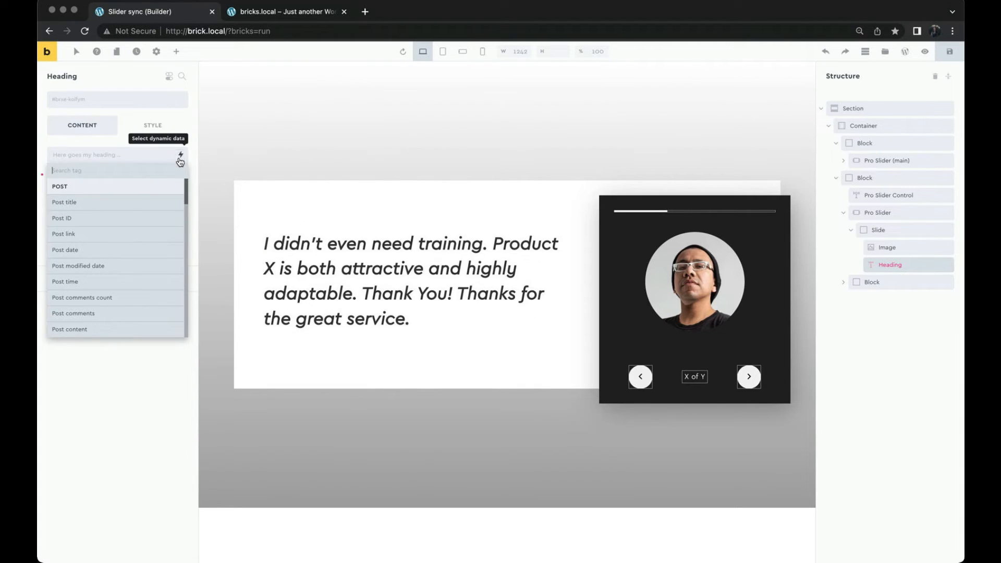
left_click(126, 207)
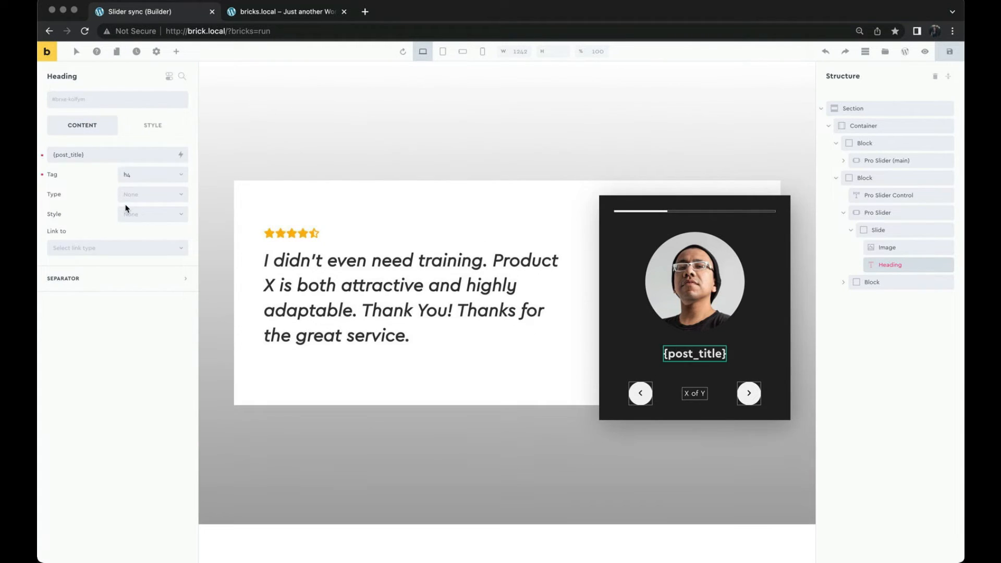
Remove the static portrait from the Image element and link it to the Featured image dynamic tag.
left_click(697, 271)
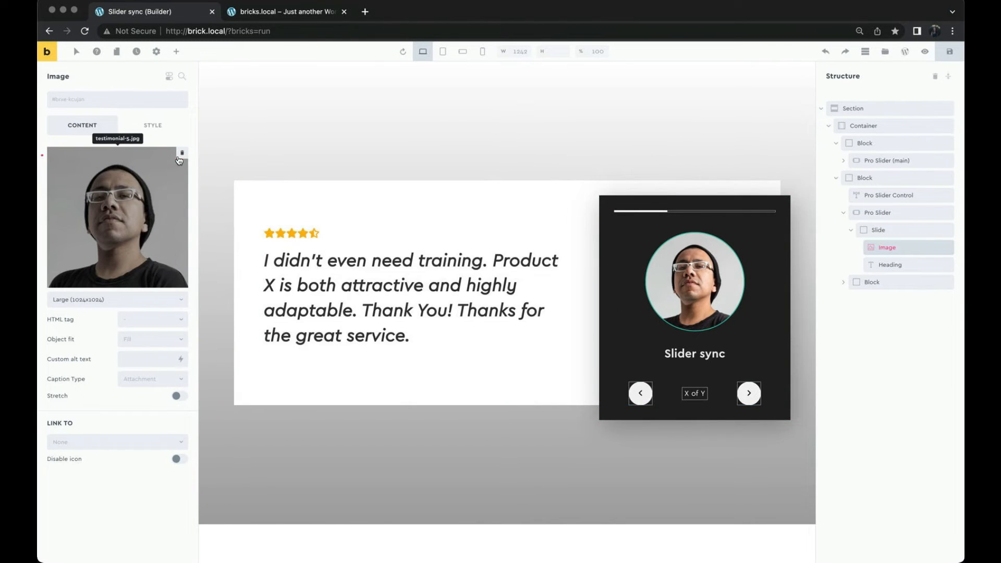
left_click(182, 153)
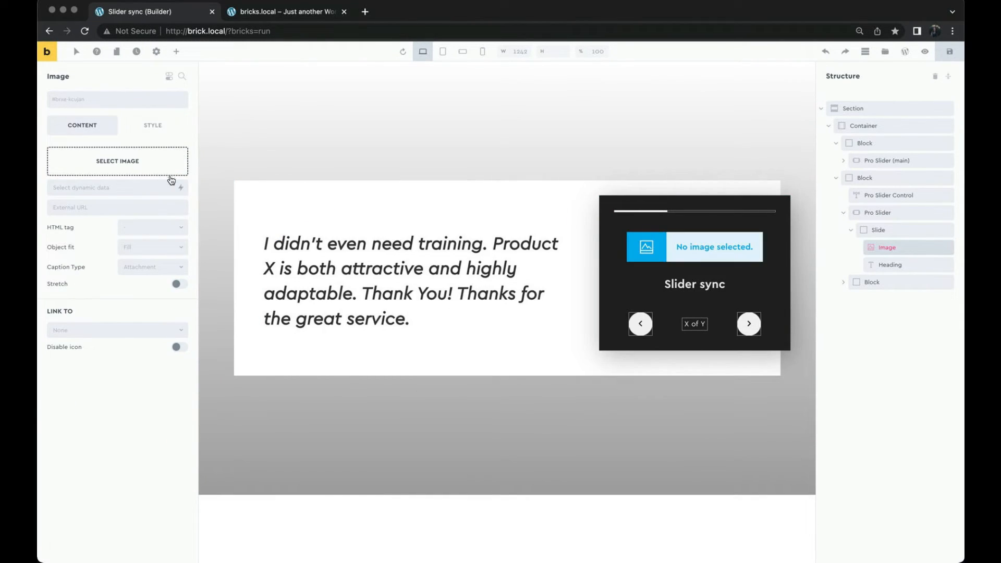
left_click(180, 187)
scroll(128, 268, "down", 3)
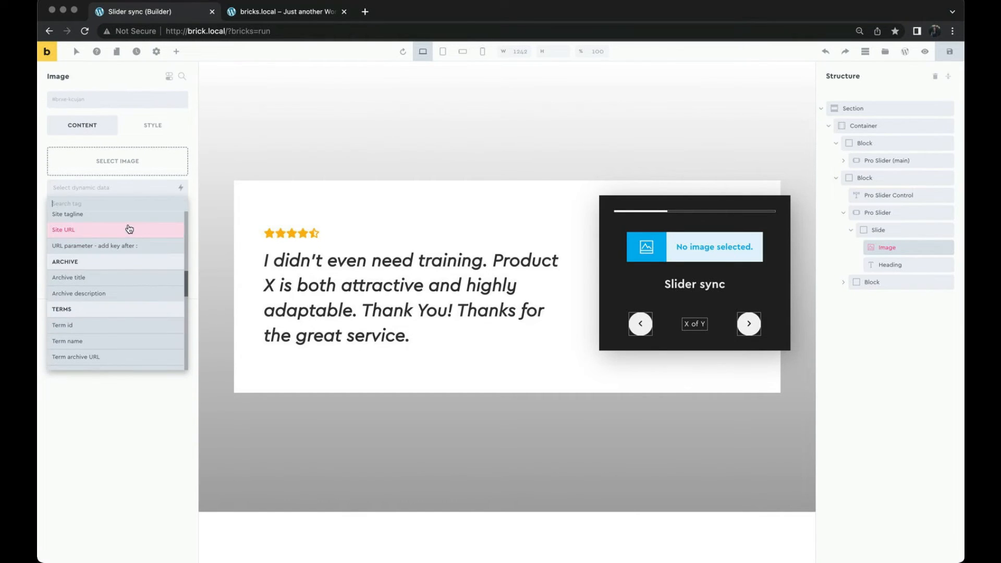
type("feat")
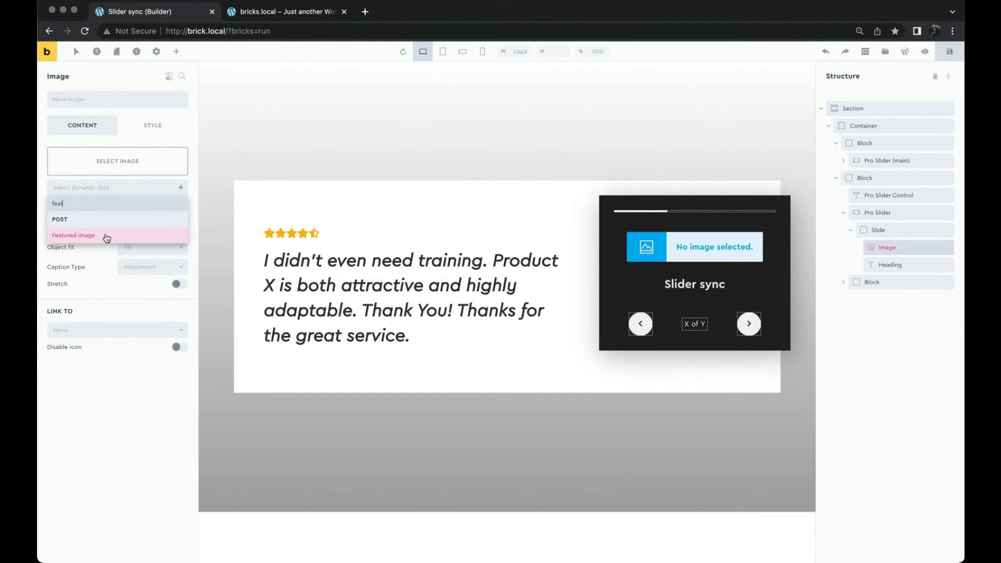
left_click(106, 237)
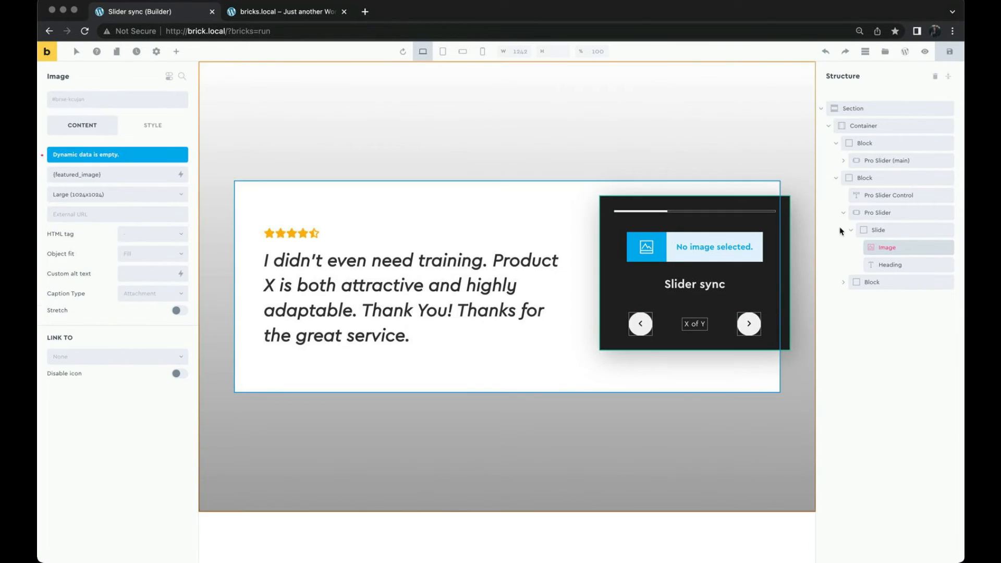
Select the Pro Slider inside the dark block.
left_click(886, 232)
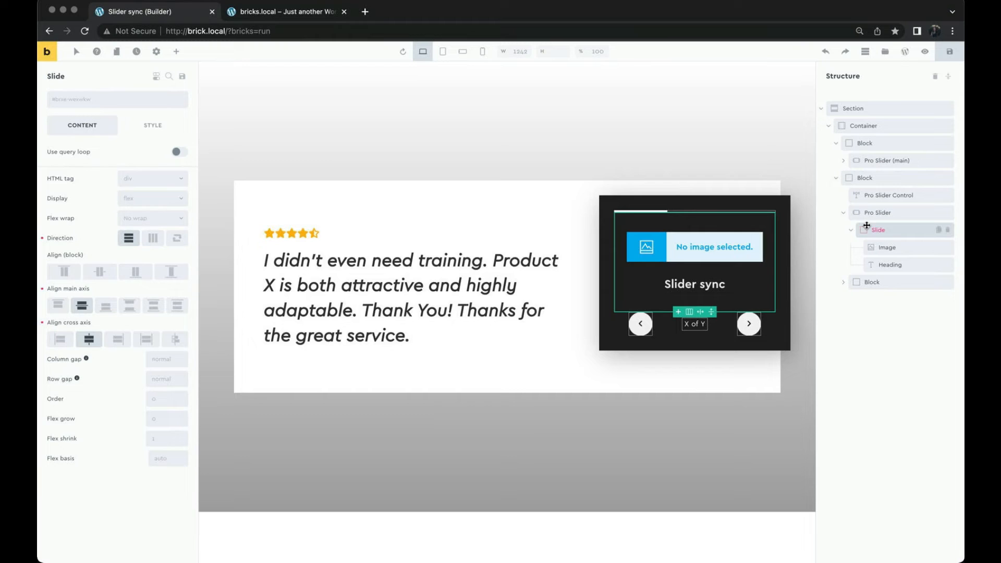
left_click(869, 213)
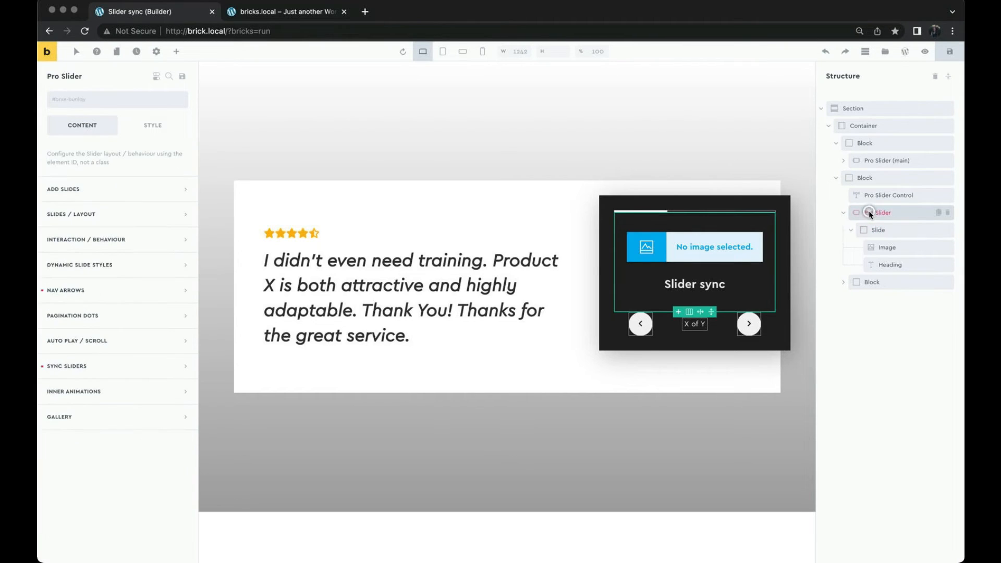